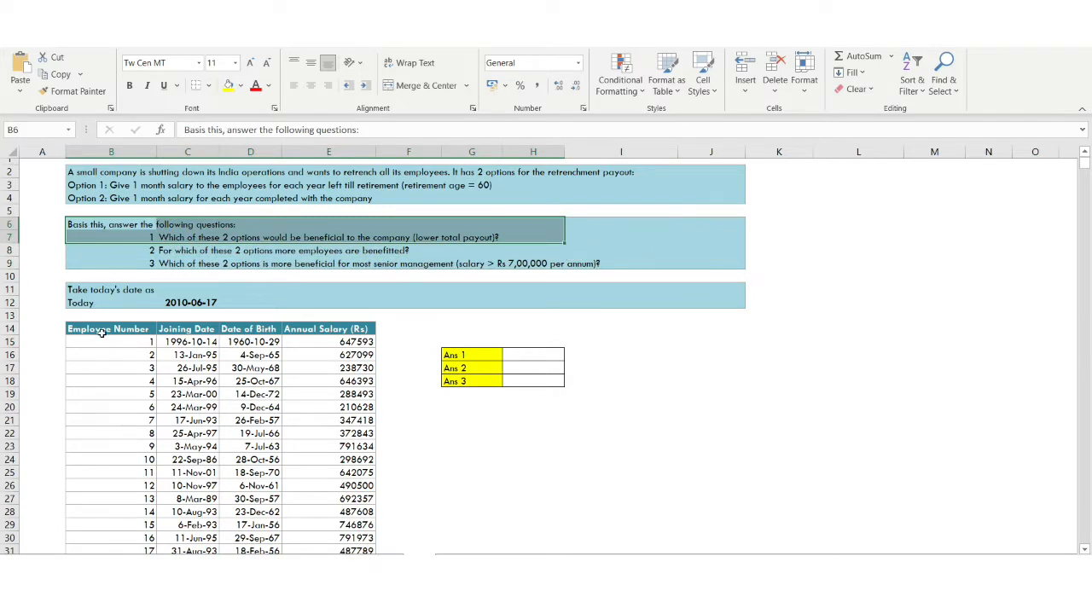
Step: Examine the employee table's columns for employee number, joining date, date of birth and annual salary
left_click_drag(101, 332, 103, 397)
left_click(183, 329)
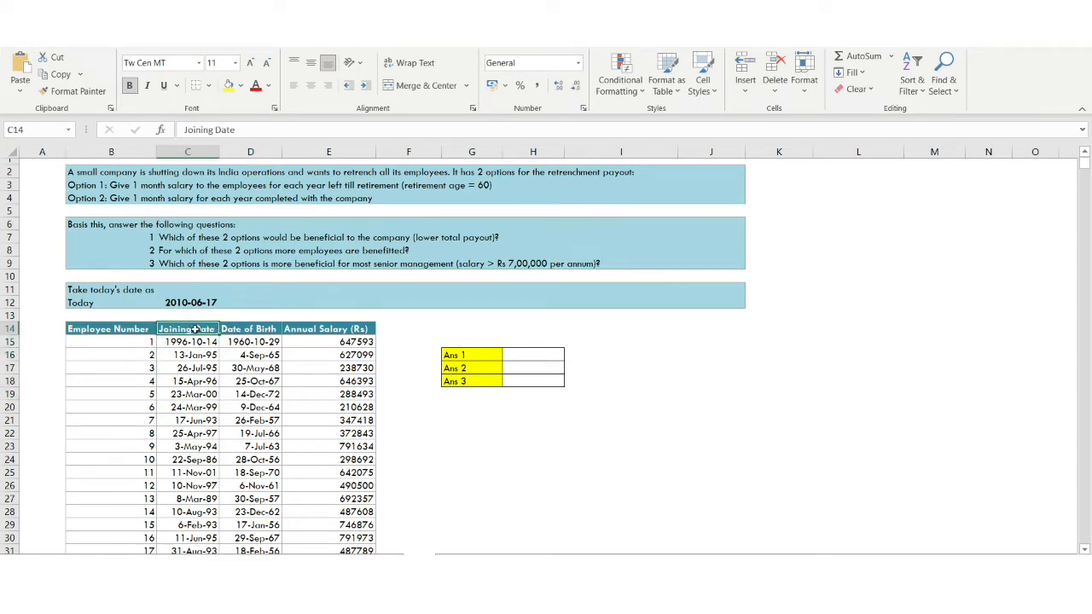
left_click_drag(151, 342, 170, 341)
left_click(258, 327)
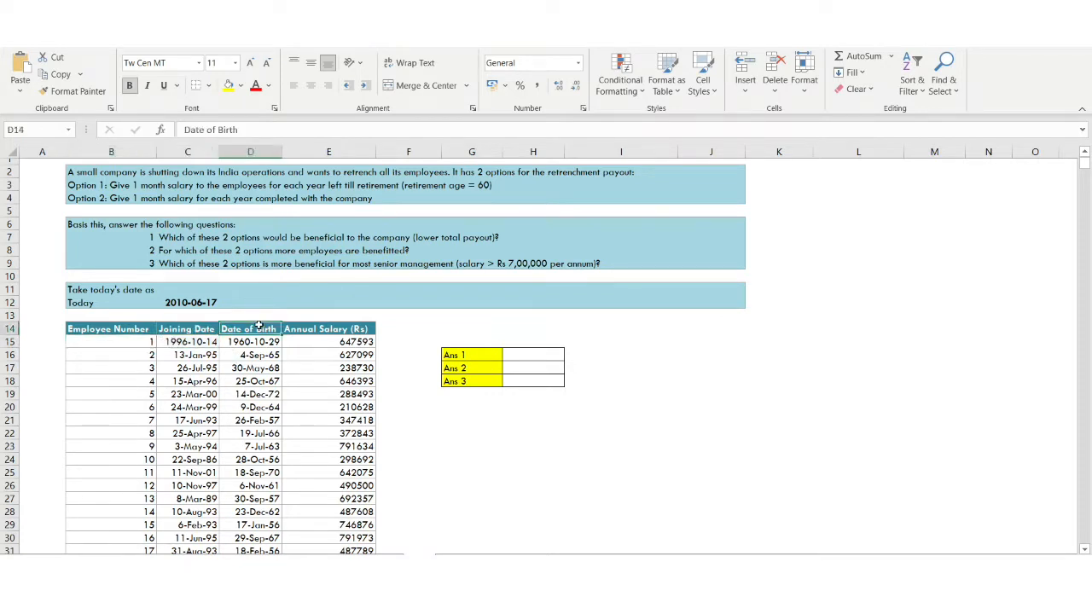
left_click_drag(266, 328, 260, 394)
left_click(131, 342)
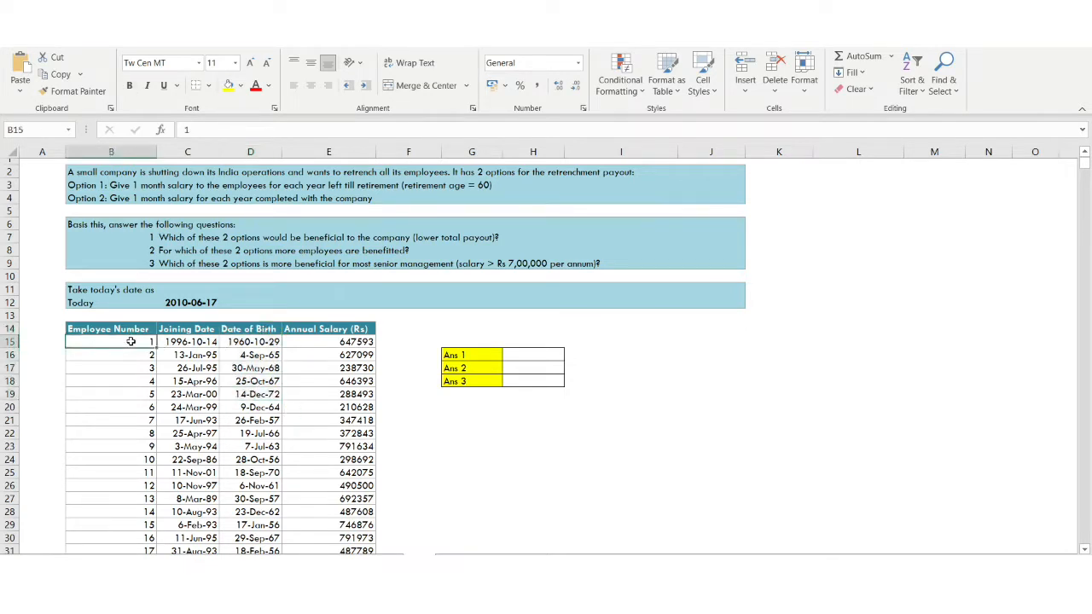
left_click(256, 340)
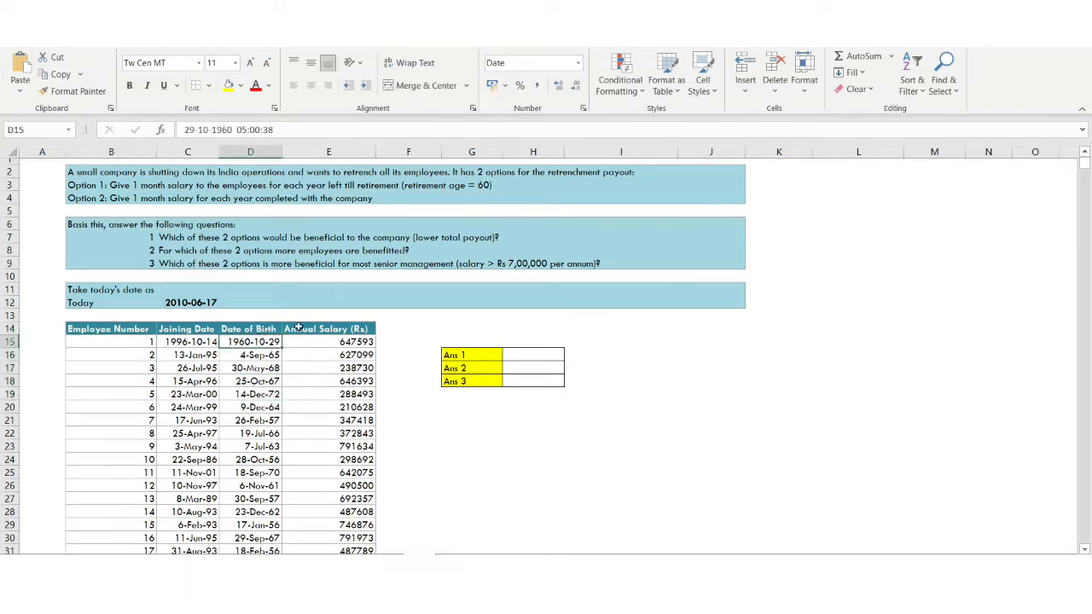
left_click(328, 327)
left_click(338, 342)
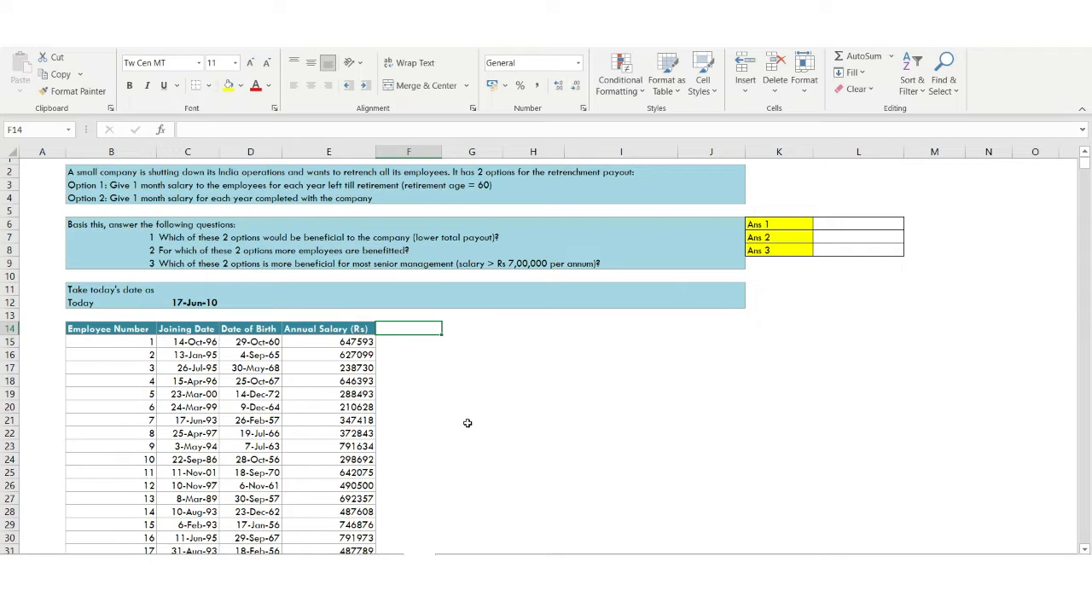
Step: Calculate the first employee's monthly salary in F15 with =E15/12 and head the column "per month salary" in F14
left_click(402, 339)
type("=")
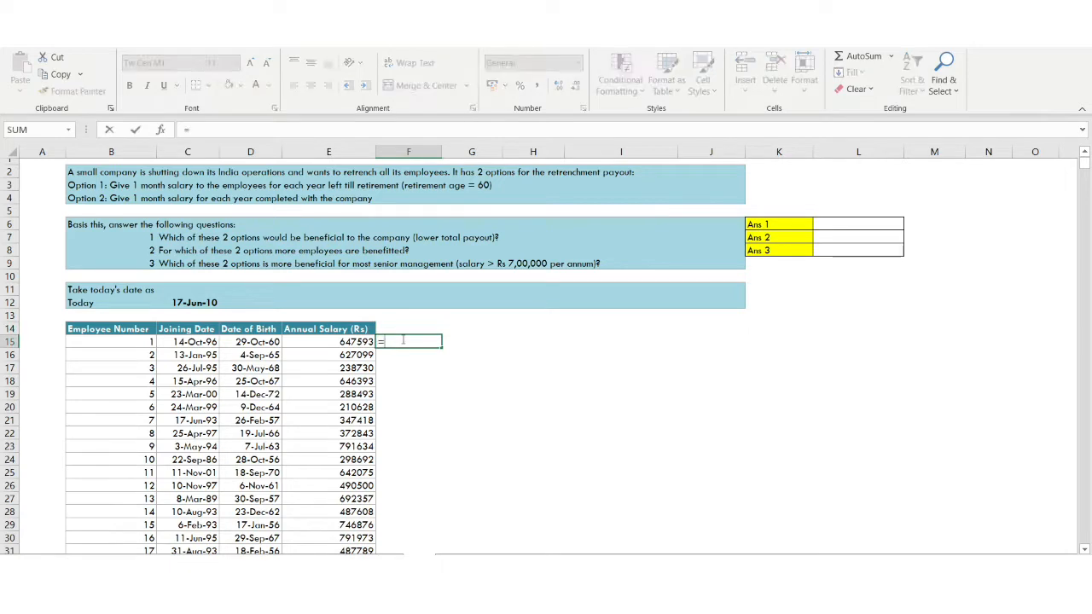
left_click(345, 341)
type("/12")
key("Return")
left_click(390, 328)
type("per")
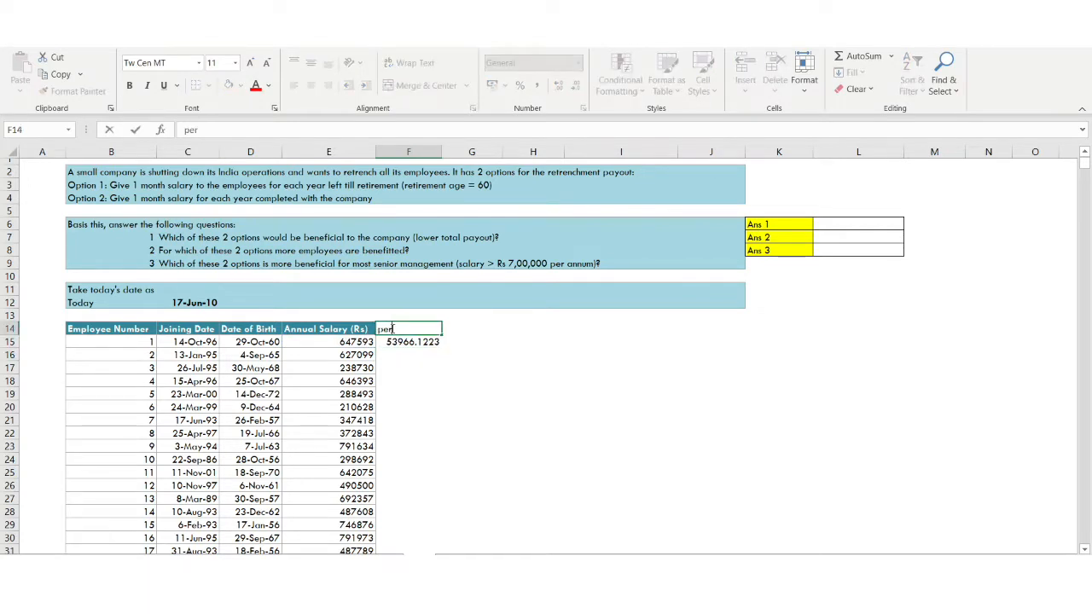
type(" month salary")
key("Return")
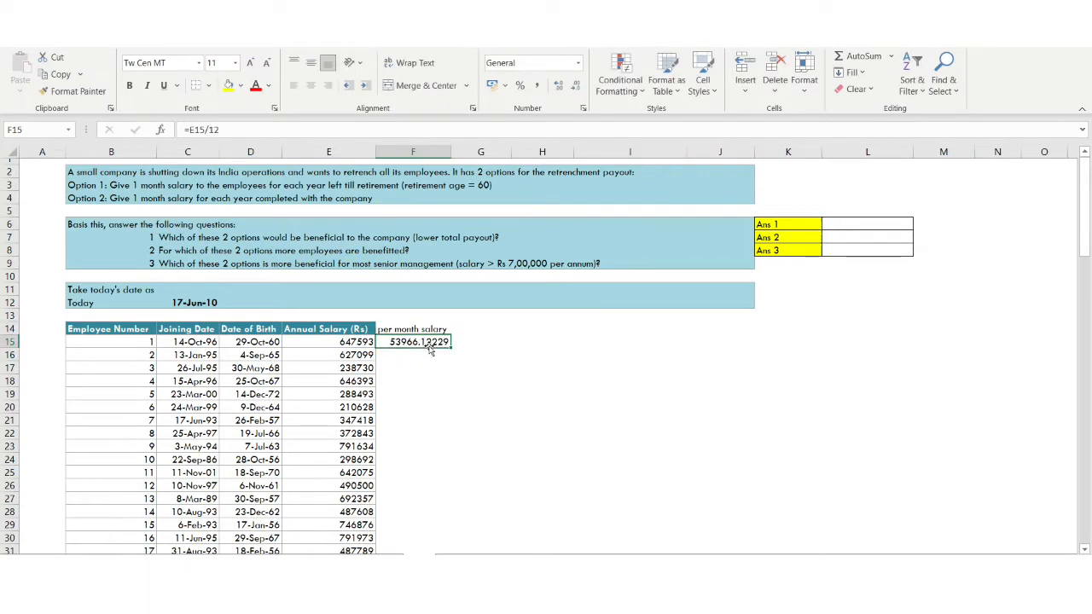
Step: Fill the monthly salary formula from F15 down to F114 for all employees
left_click(343, 341)
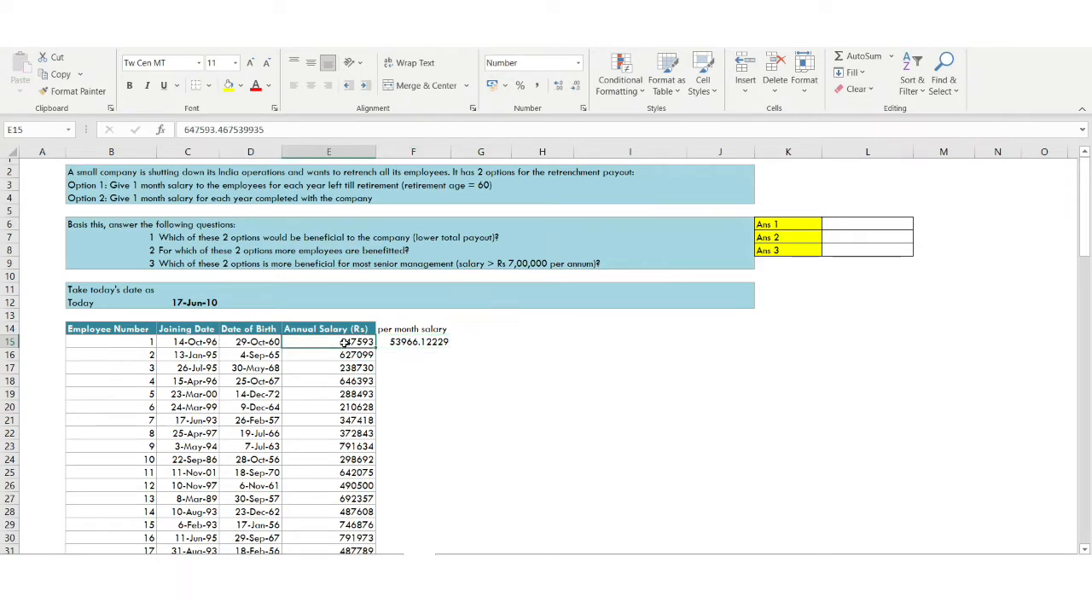
key("ctrl+shift+Down")
key("ctrl+Down")
key("Right")
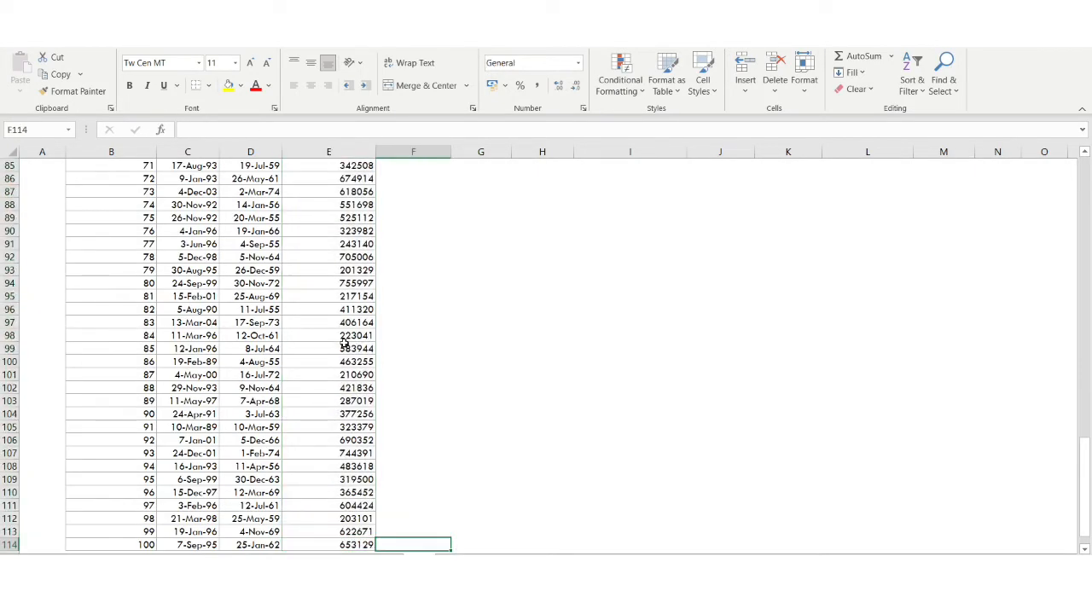
key("ctrl+shift+Up")
key("ctrl+d")
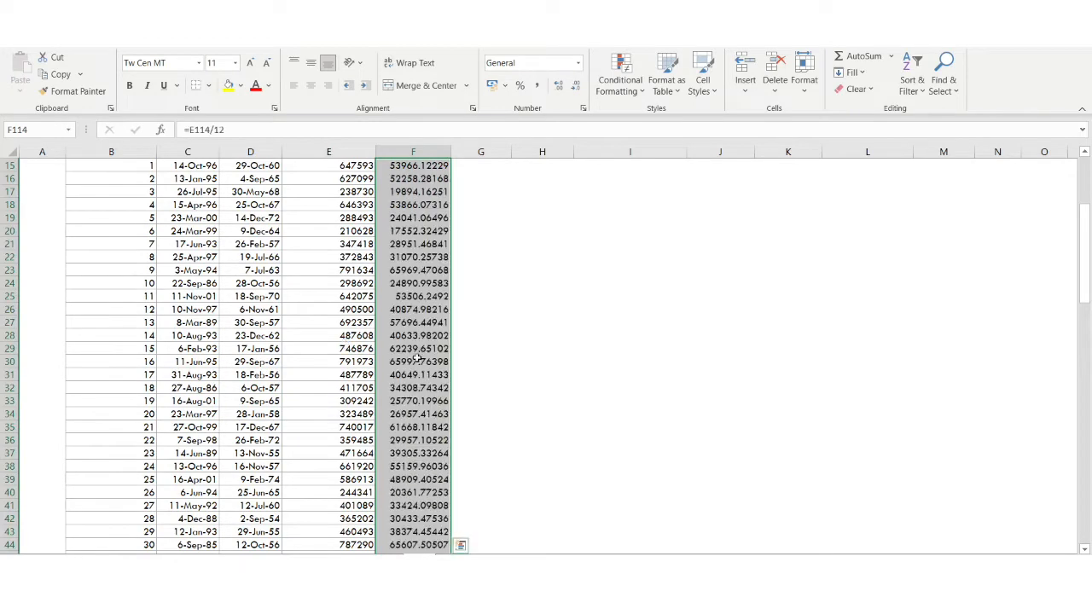
key("ctrl+Up")
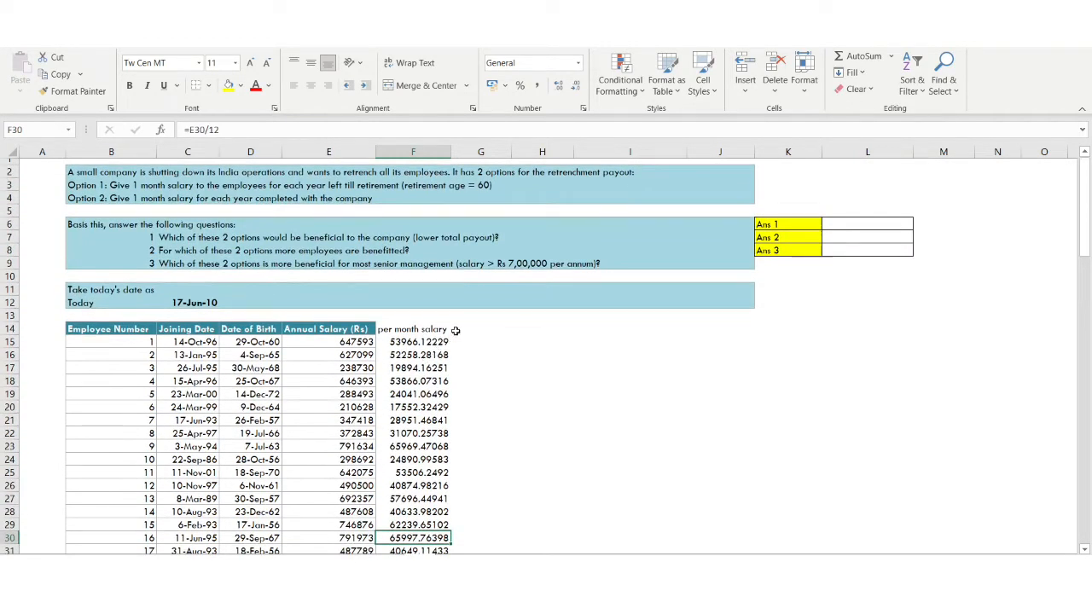
left_click(457, 330)
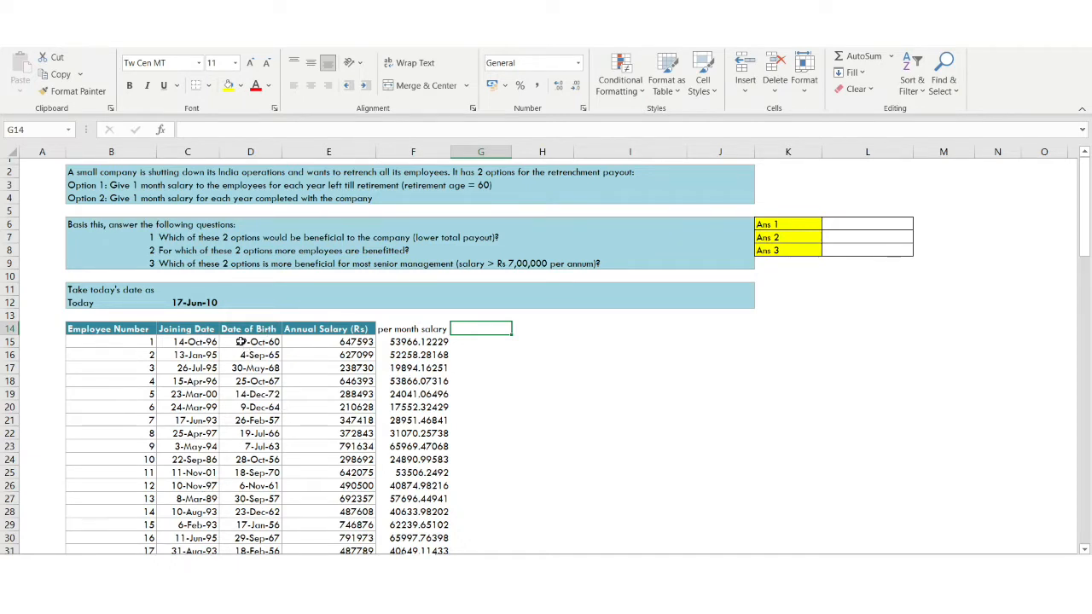
Step: Format the joining dates and birth dates in C15:D114 and today's date in C12 with the year-month-day Date format
left_click(196, 344)
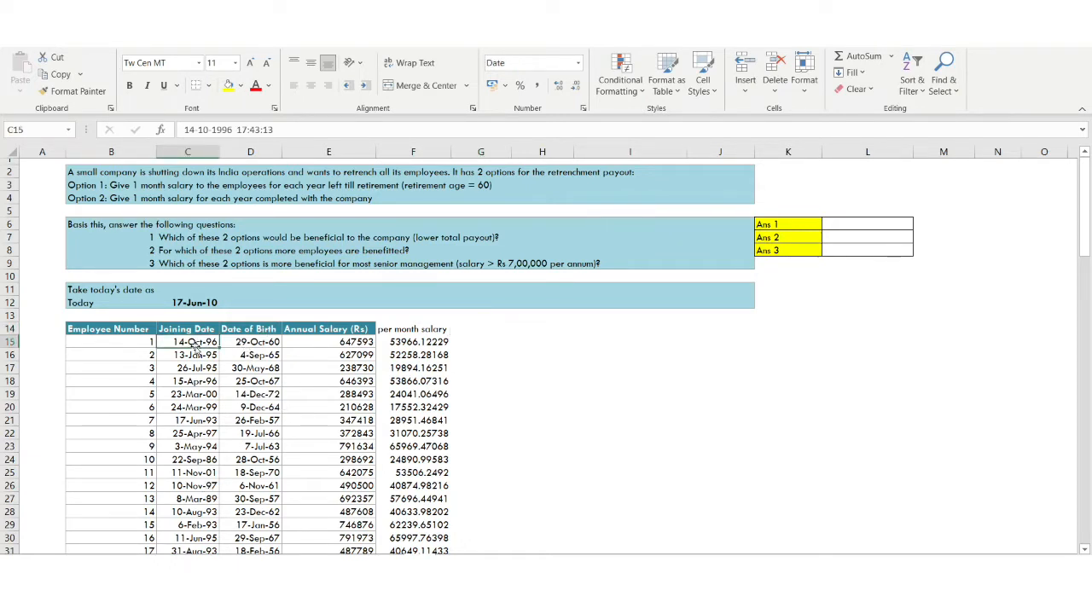
key("shift+Right")
key("ctrl+shift+Down")
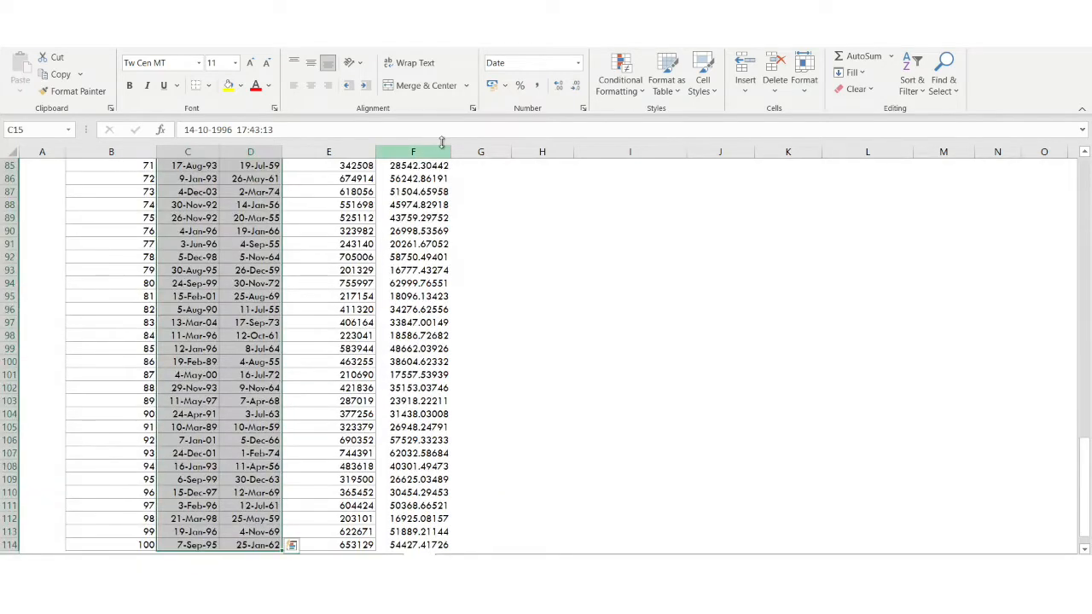
left_click(578, 64)
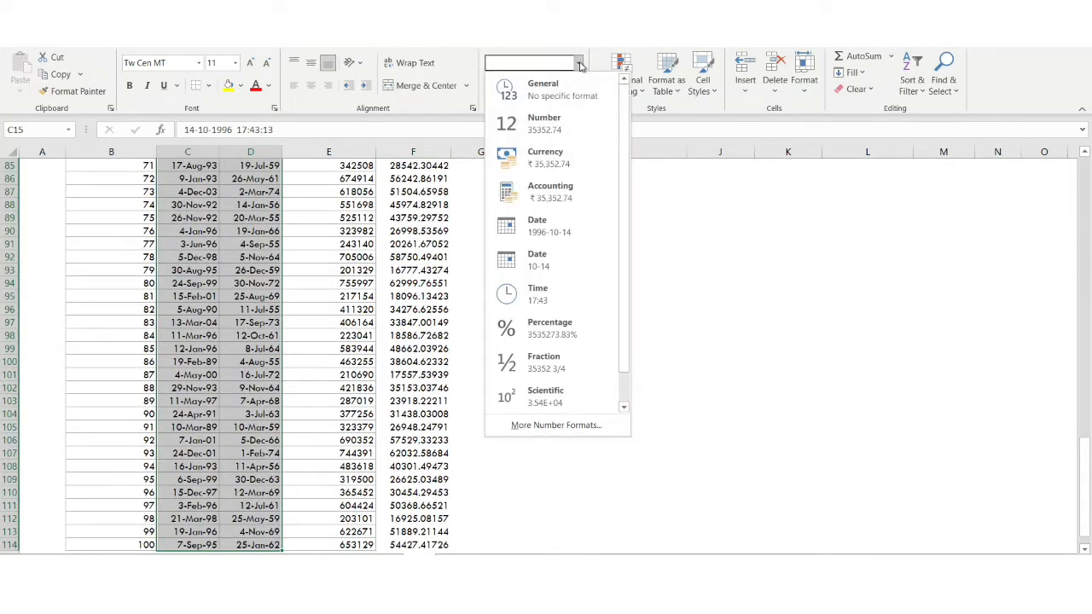
left_click(556, 223)
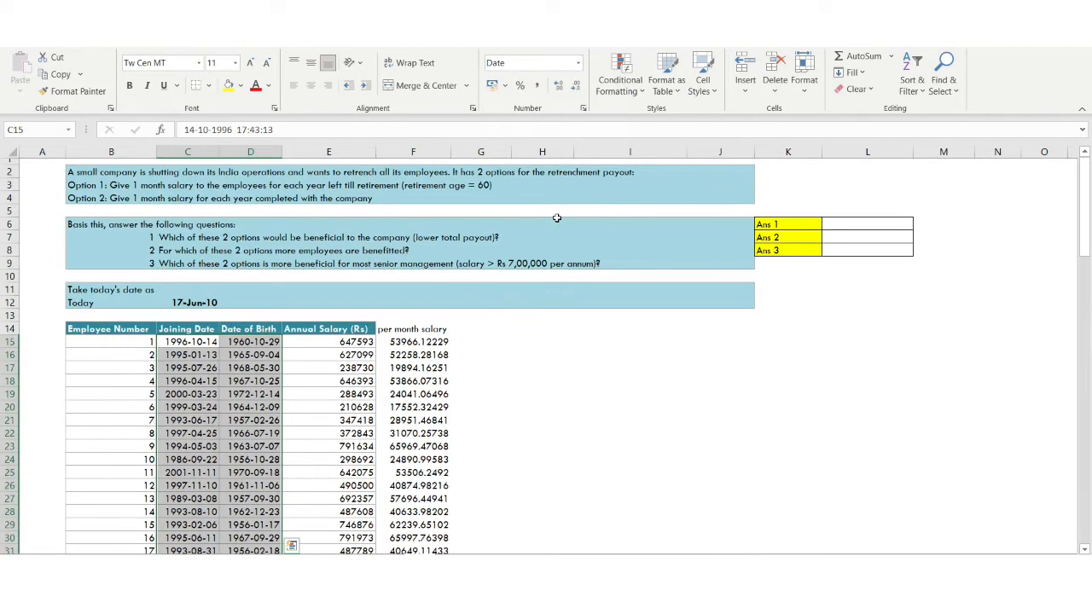
left_click(189, 304)
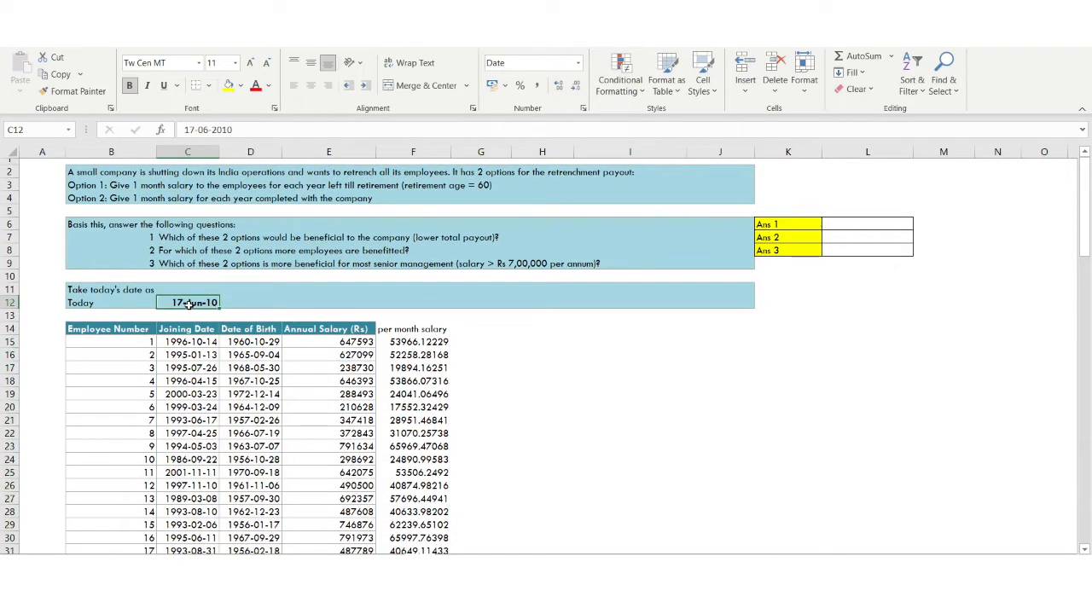
left_click(578, 63)
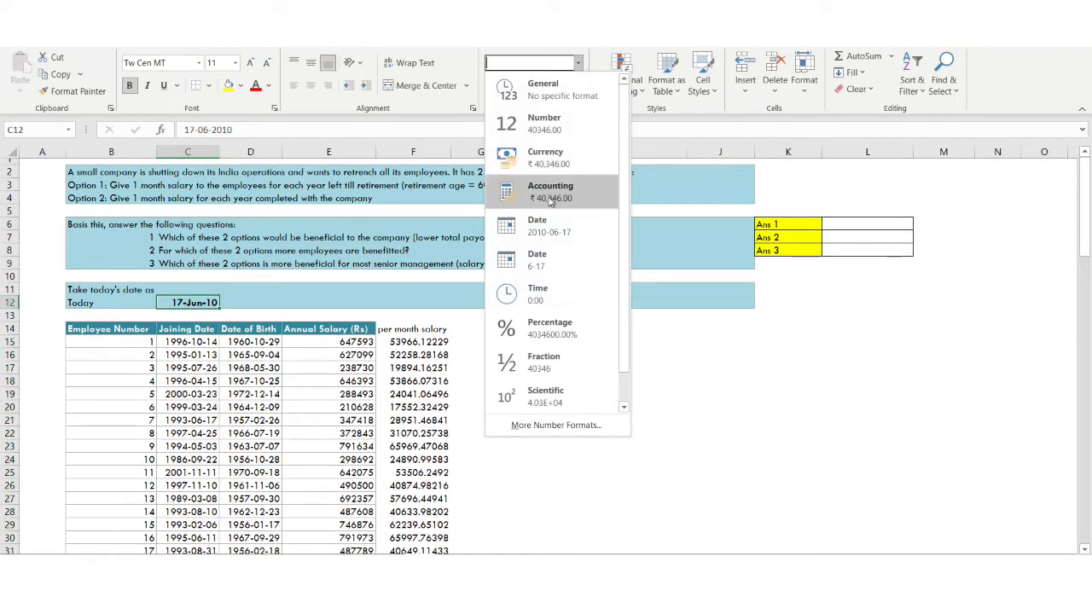
left_click(547, 236)
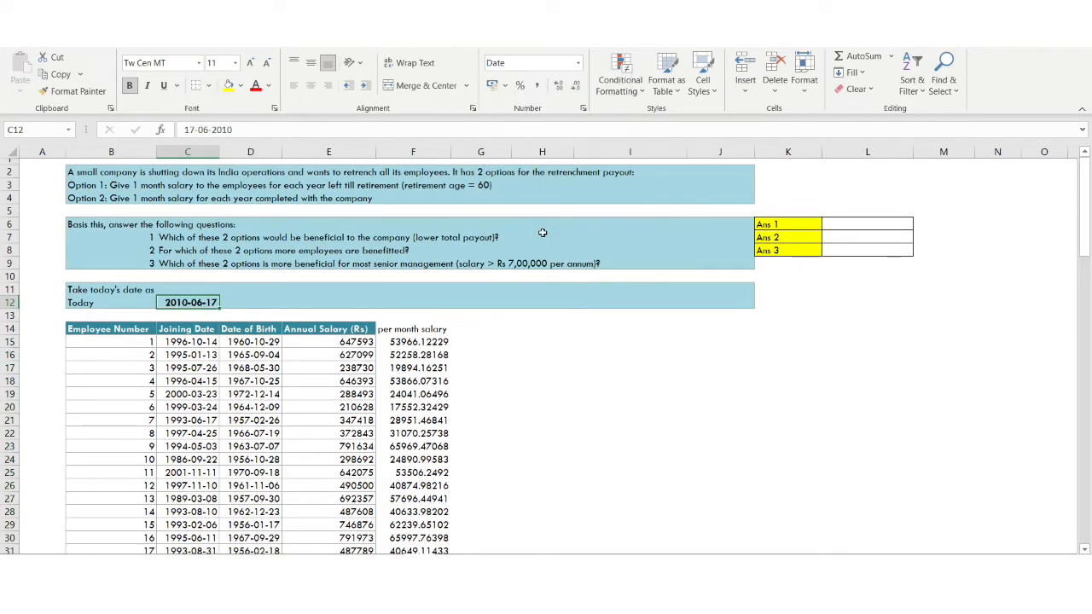
Step: Head column G "current age" in cell G14, beside the monthly salary column
left_click(473, 330)
double_click(472, 329)
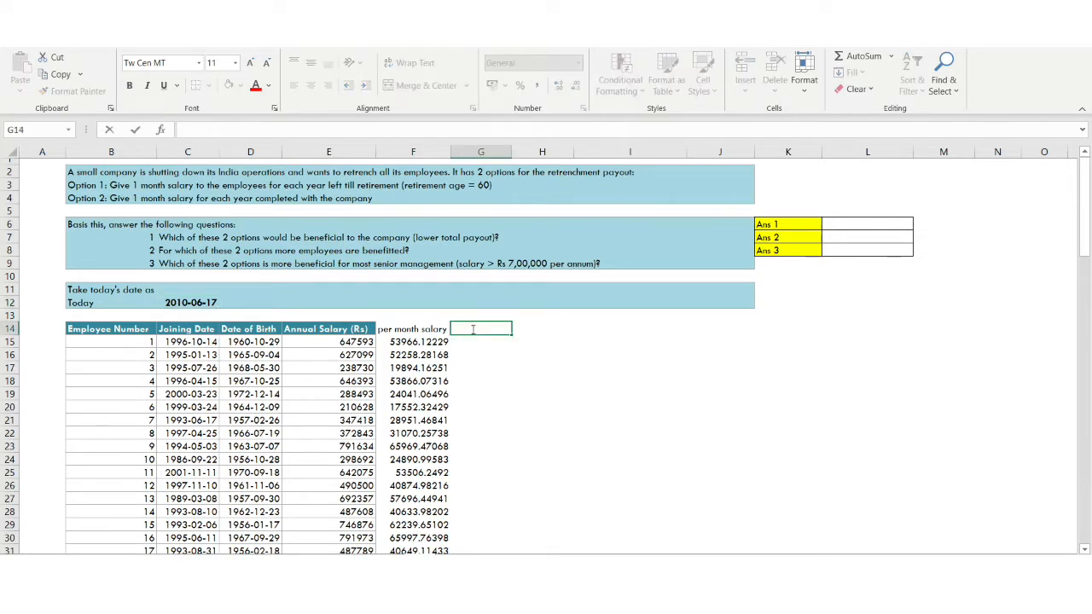
type("current age")
key("Return")
type("=")
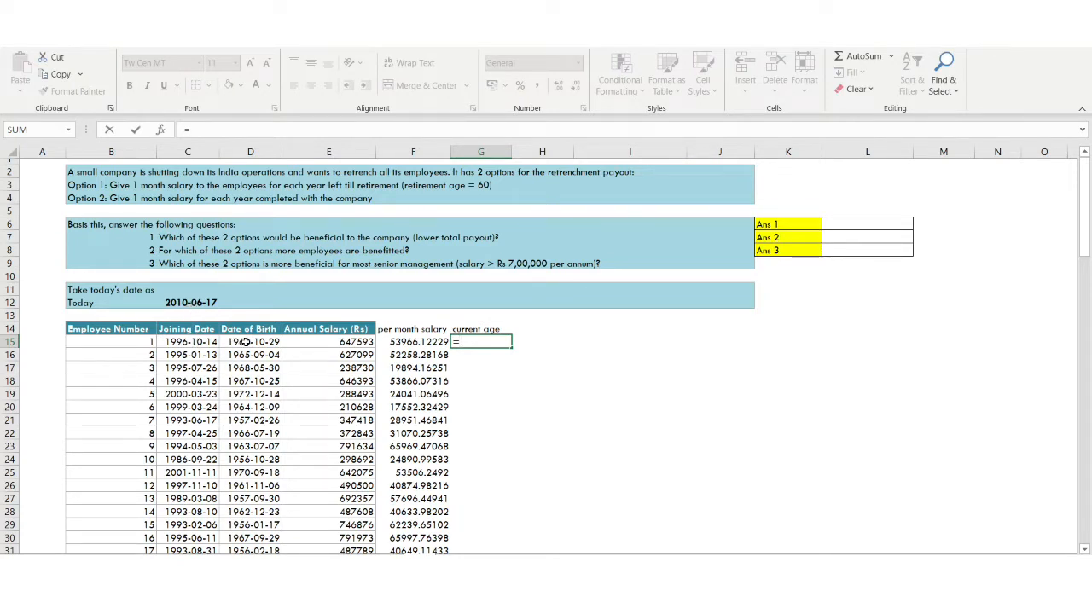
type("year")
key("Down")
key("Escape")
Step: Calculate the first employee's age in G15 with =YEARFRAC(D15,$C$12), keeping the reference to today's date absolute
type("=year")
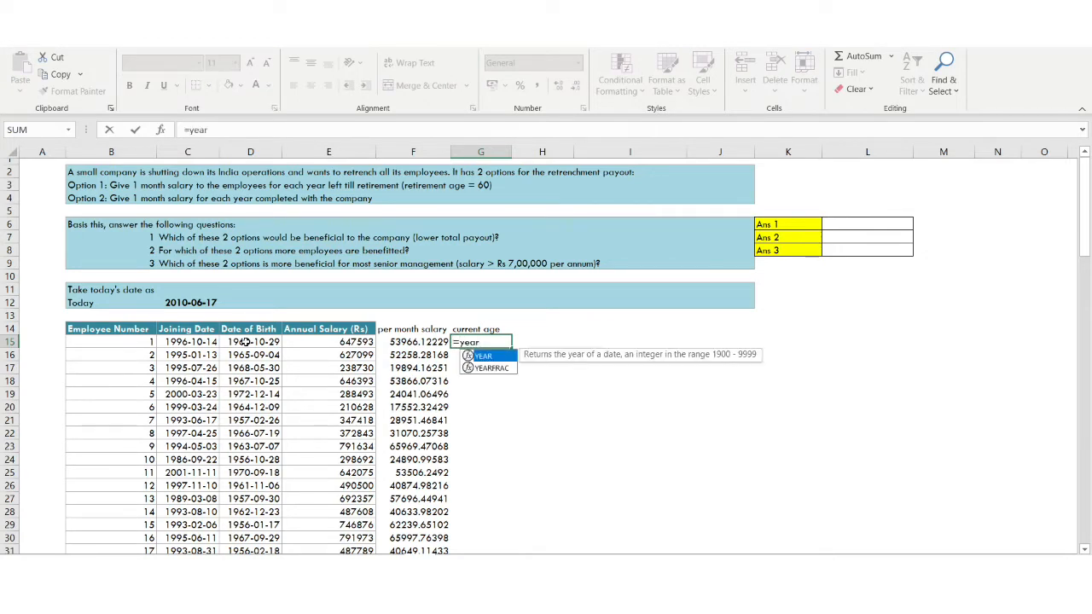
type("frac(")
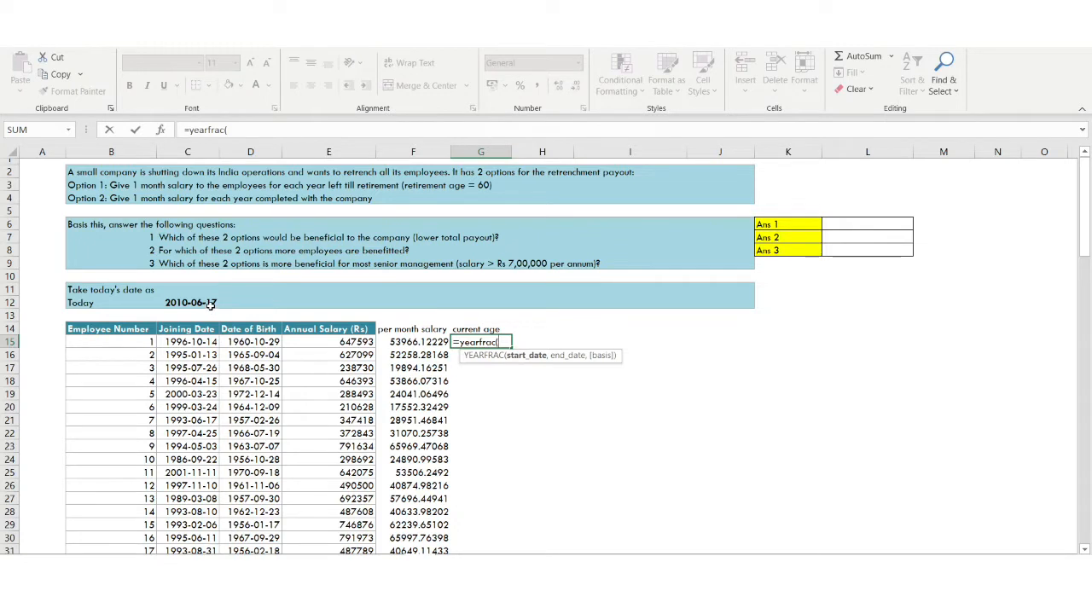
left_click(260, 342)
type(",")
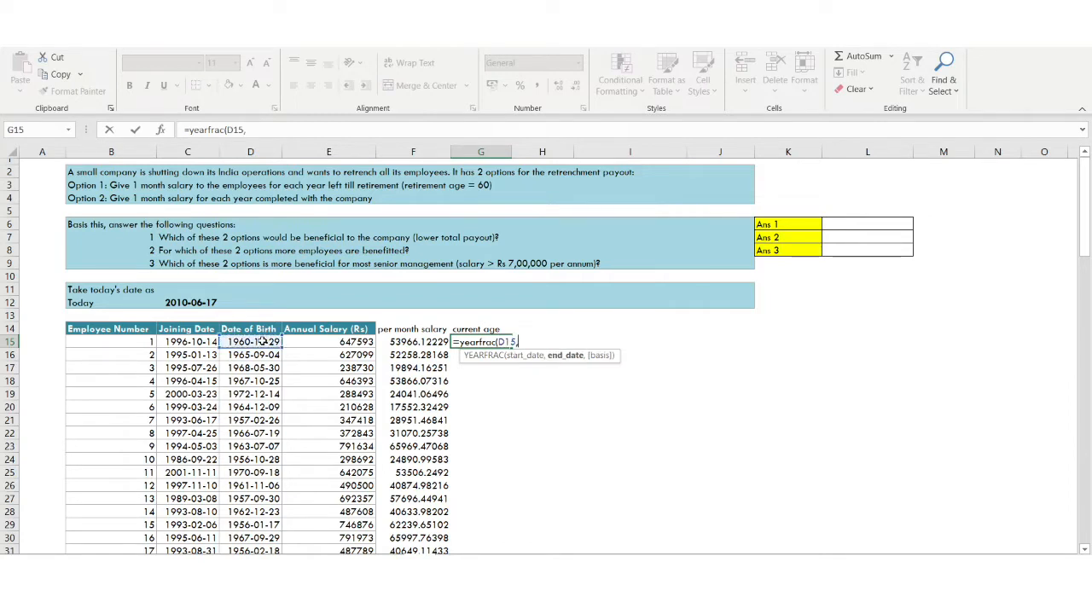
left_click(217, 305)
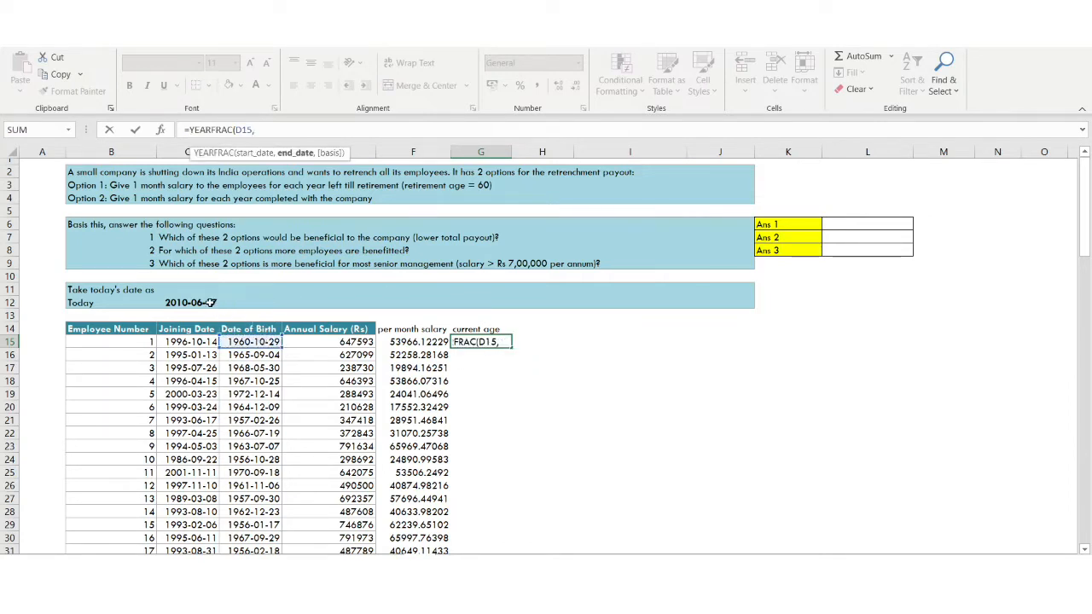
left_click_drag(271, 130, 255, 128)
key("F4")
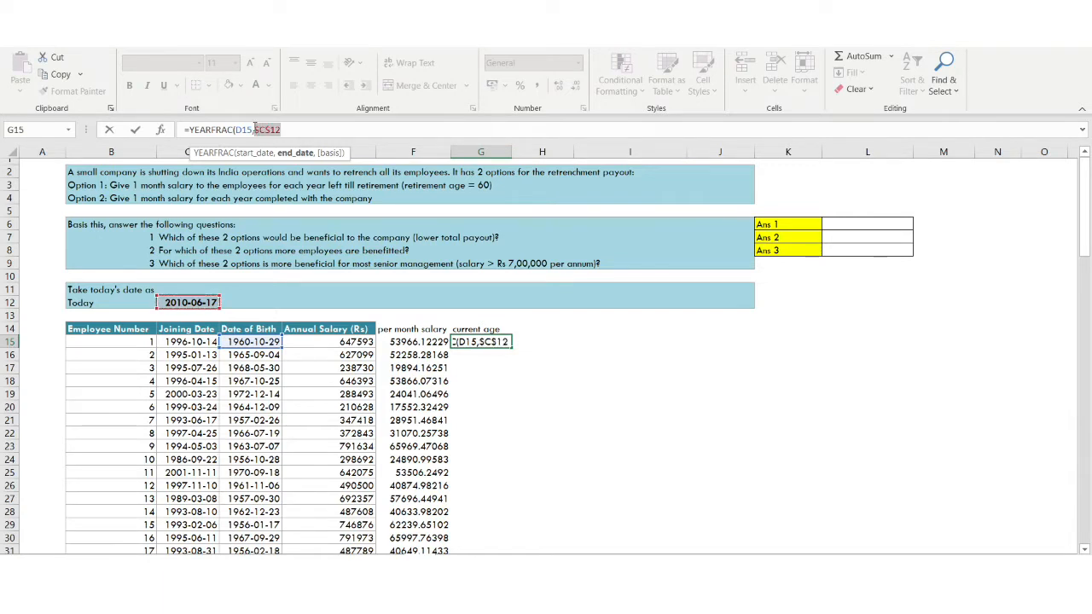
left_click(303, 129)
type(")")
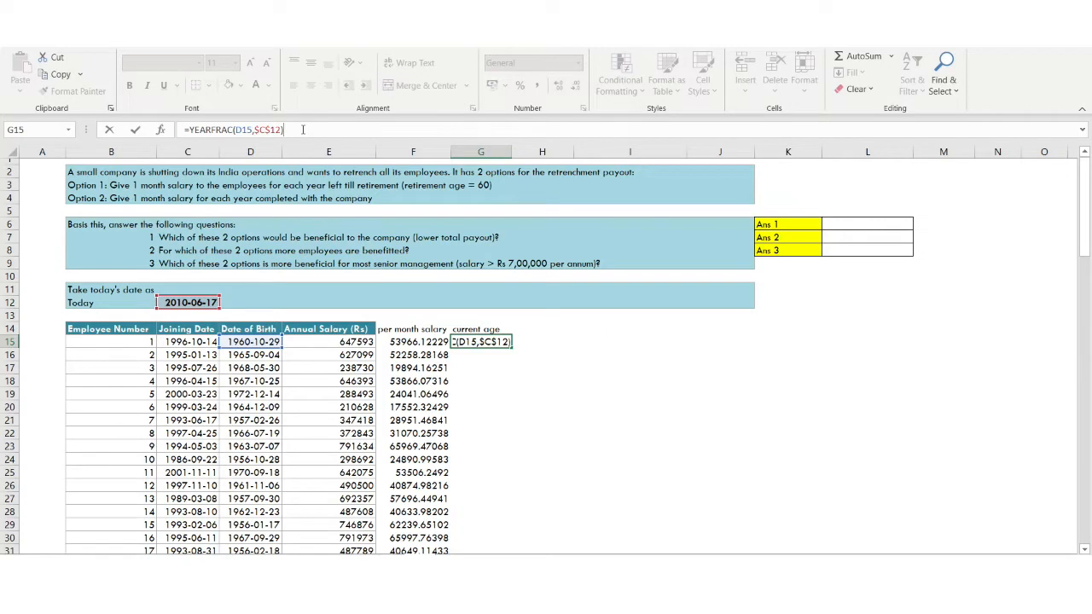
key("Return")
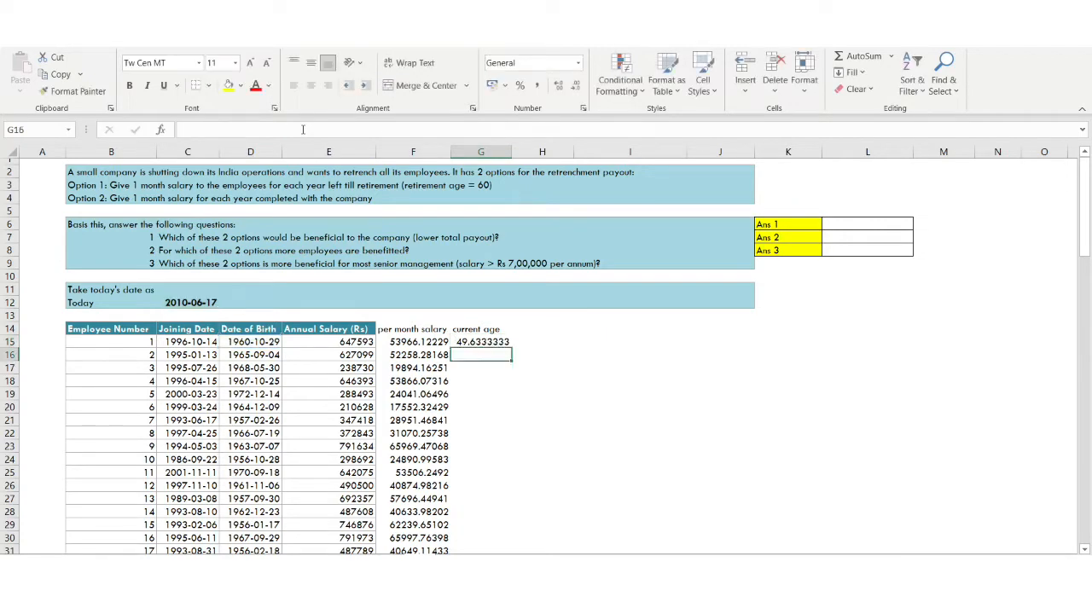
Step: Fill the current age formula from G15 down to G114 for all employees
left_click(442, 342)
key("ctrl+shift+Down")
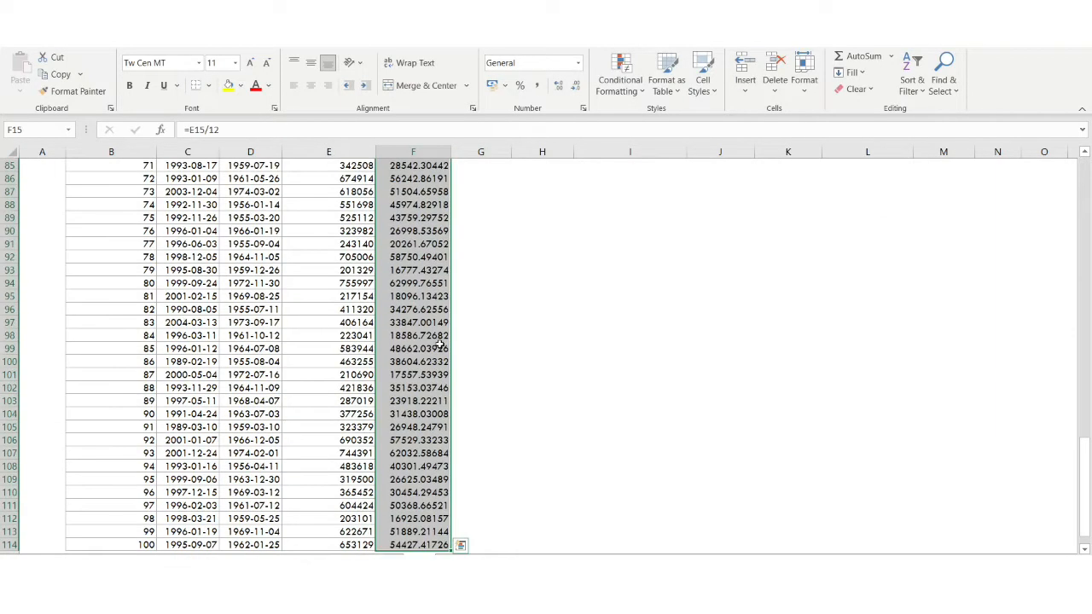
key("ctrl+Down")
key("Right")
key("ctrl+shift+Up")
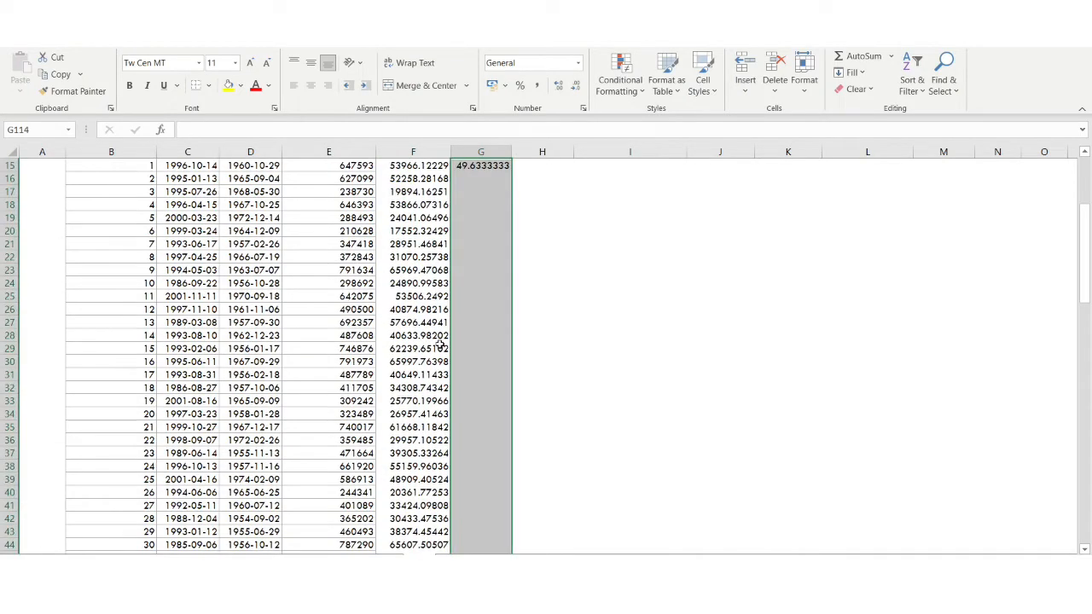
key("ctrl+d")
left_click(502, 347)
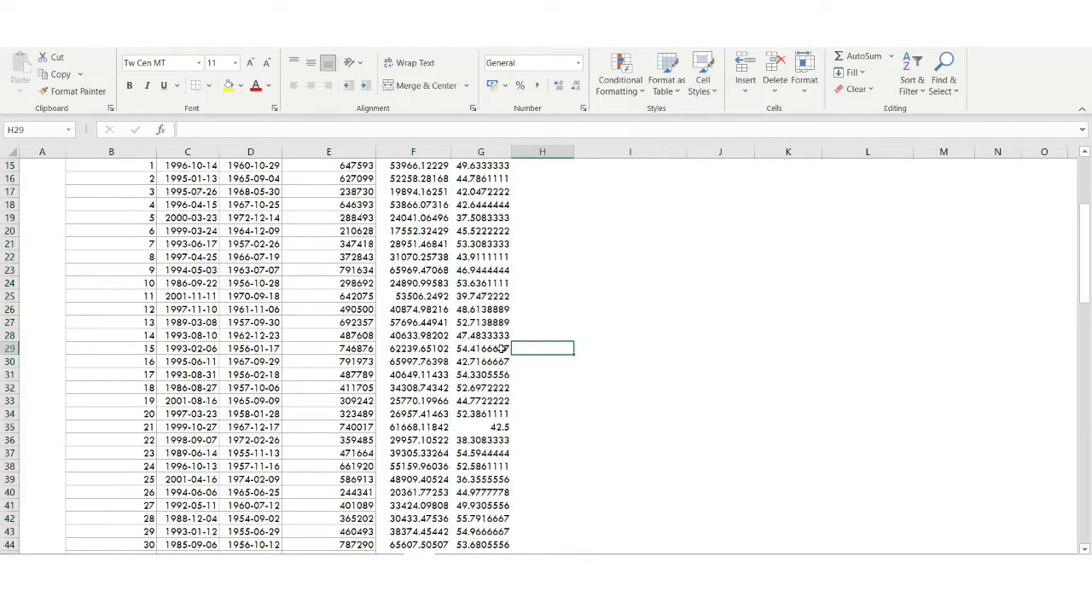
scroll(503, 348, "up", 4)
Step: Head column H "age until retirement" in cell H14, beside the current age column
left_click(476, 332)
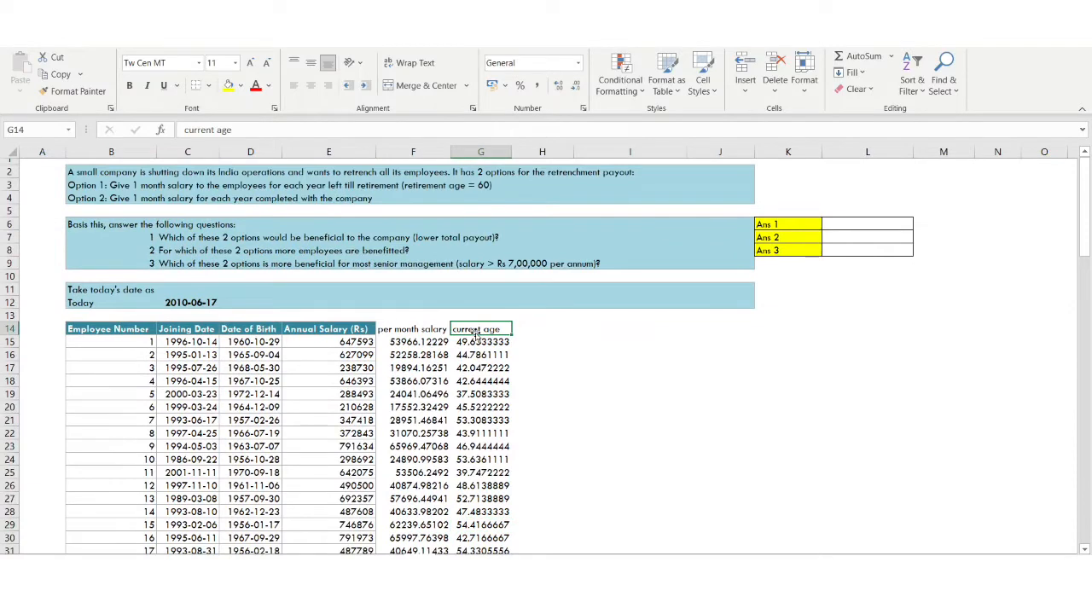
left_click(535, 327)
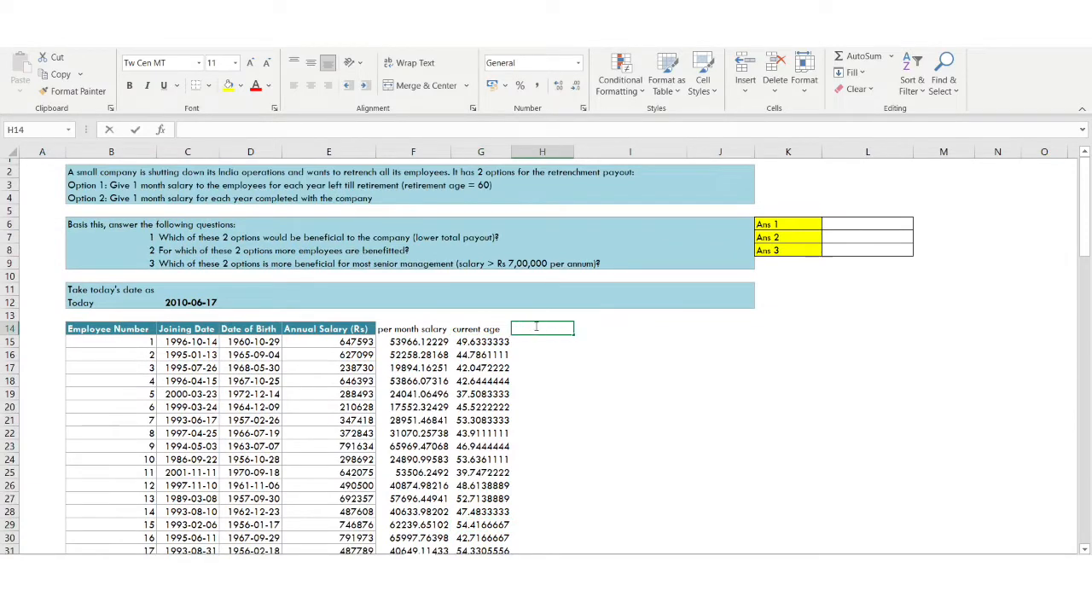
type("age until retir")
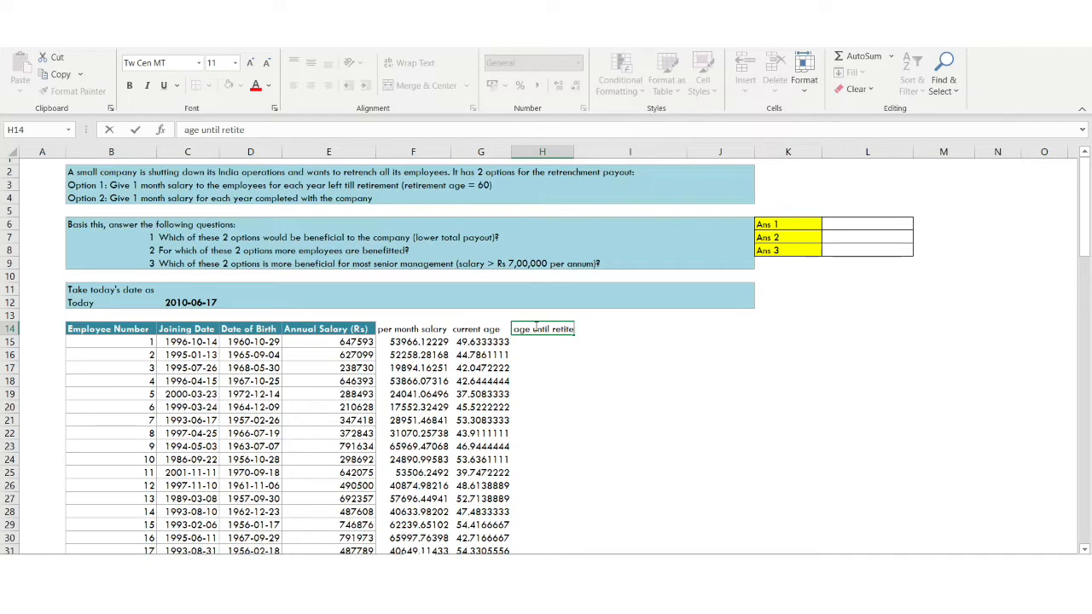
type("ement")
key("Return")
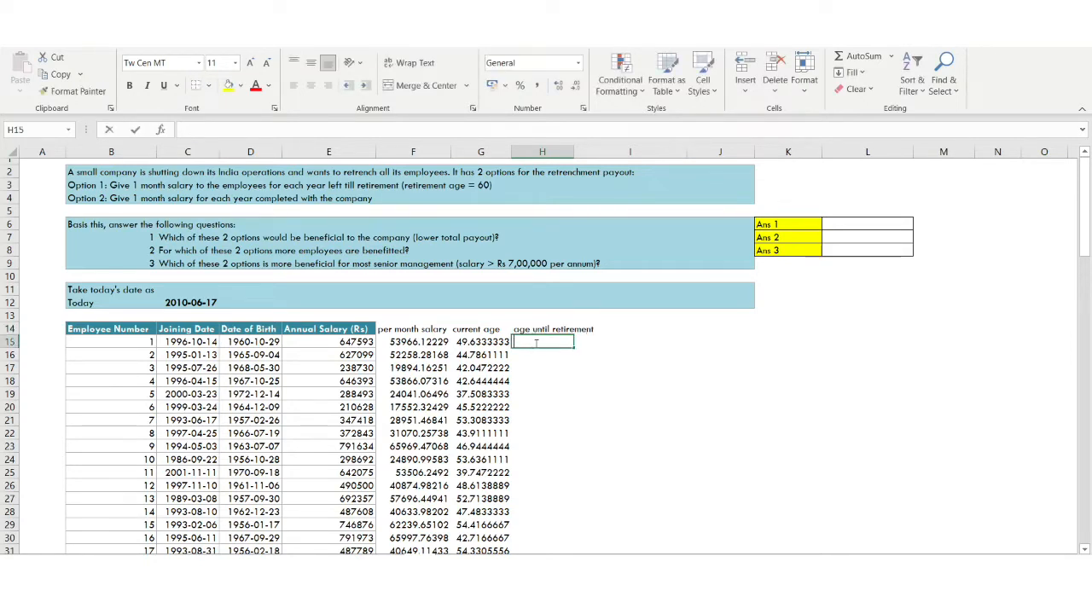
Step: Calculate the first employee's years left until retirement in H15 with =60-G15
type("=")
key("BackSpace")
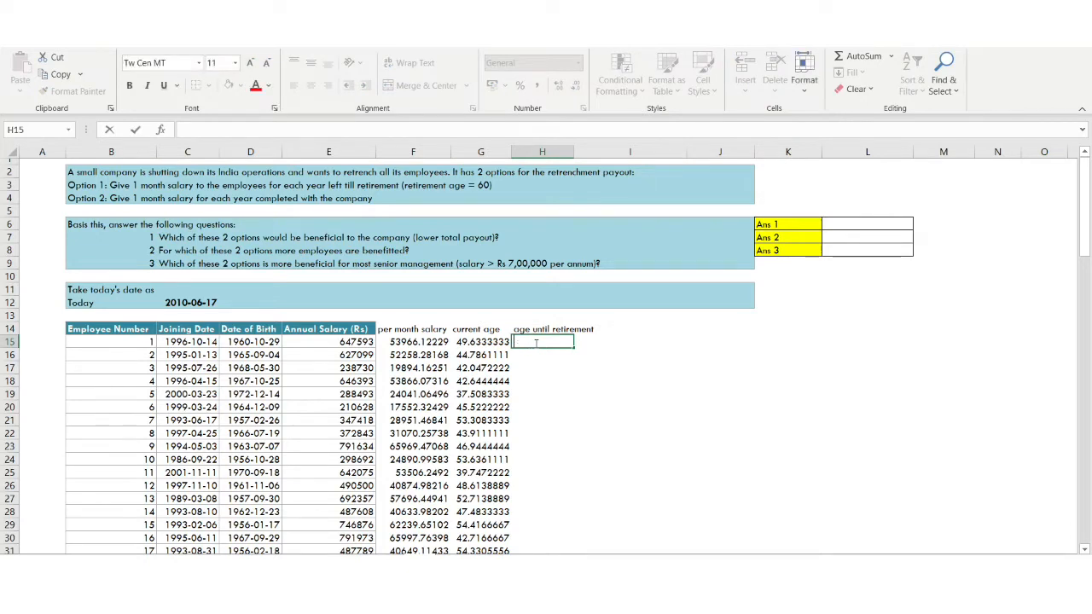
type("60-")
key("BackSpace")
key("BackSpace")
key("BackSpace")
type("=60")
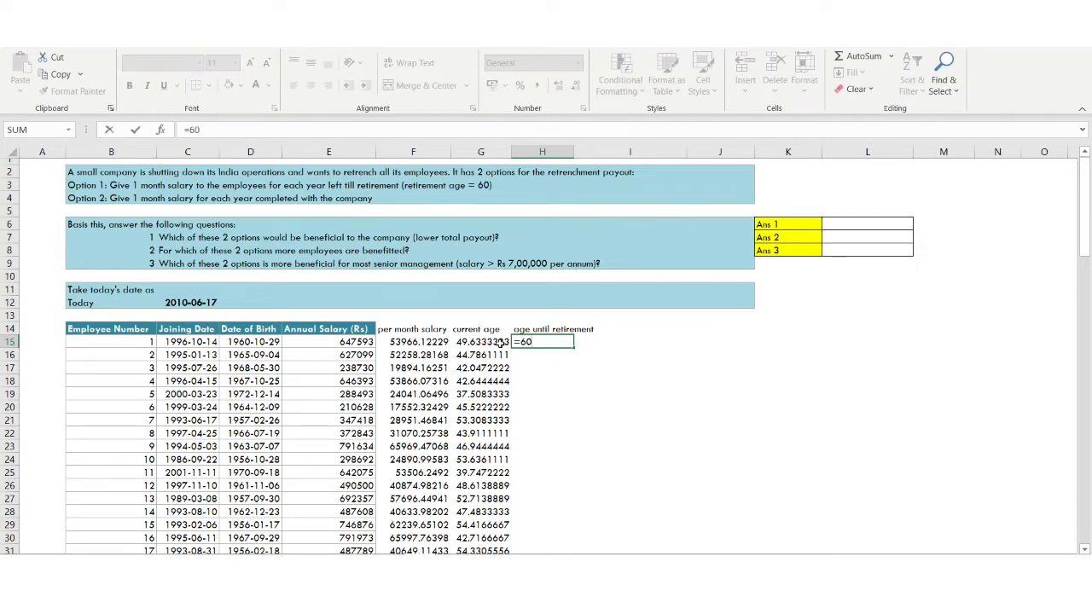
type("-")
left_click(500, 342)
key("Return")
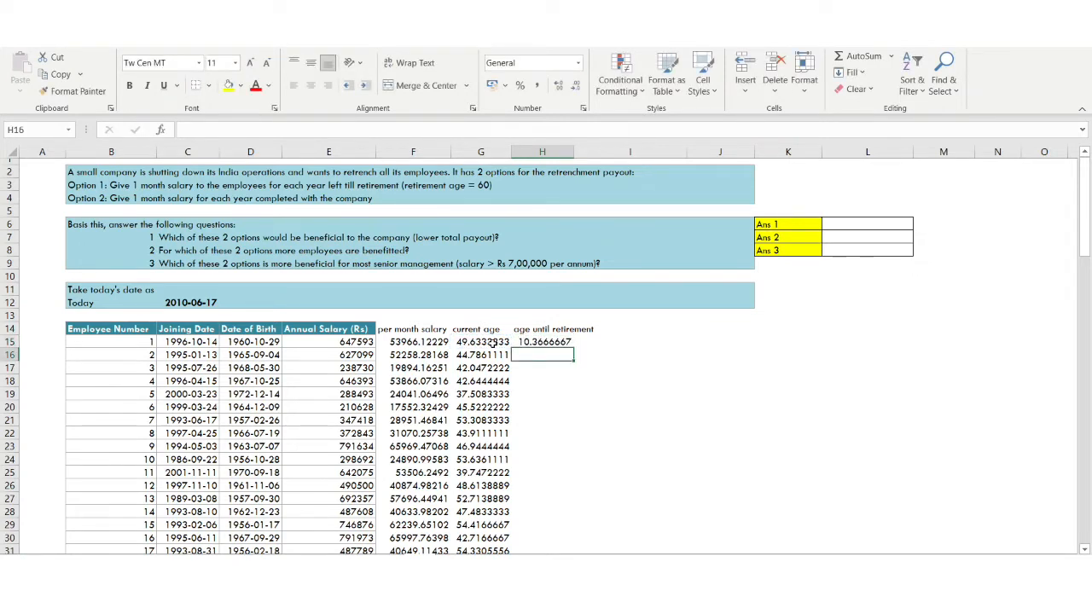
Step: Fill the age until retirement formula from H15 down to H114 for all employees
left_click(500, 342)
key("ctrl+shift+Down")
key("Right")
key("ctrl+shift+Up")
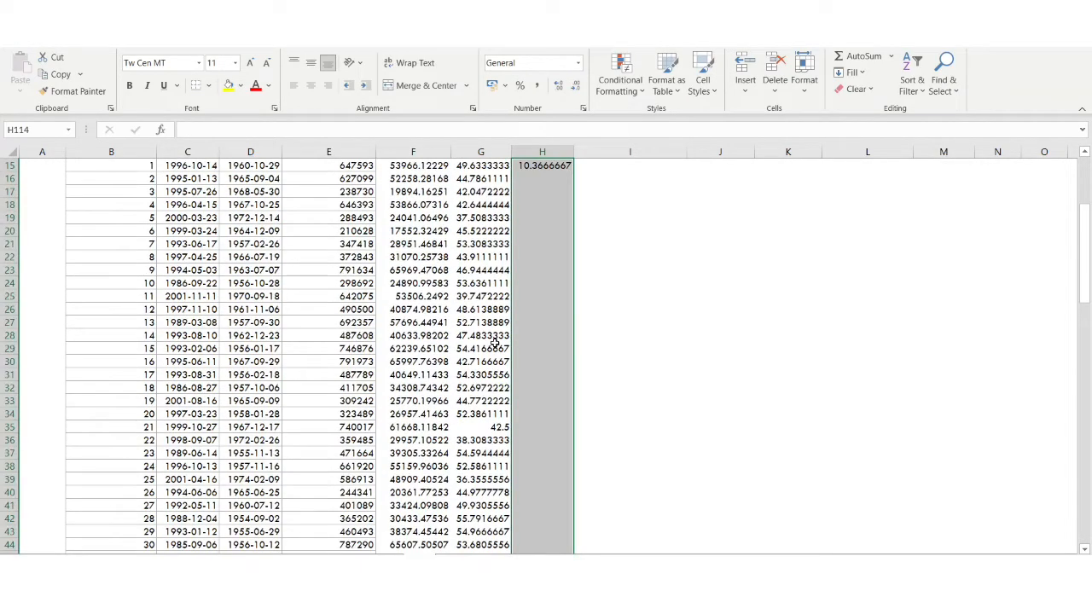
key("ctrl+d")
left_click(547, 349)
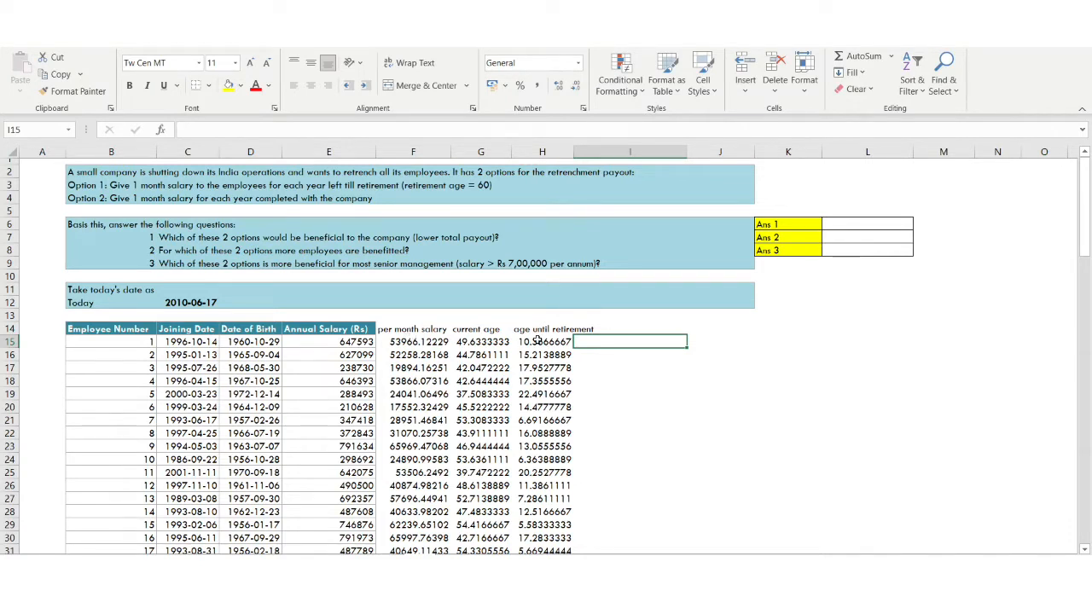
Step: Calculate the first employee's option 1 payout in I15 with =F15*H15, multiplying monthly salary by years until retirement
type("=")
left_click(431, 341)
type("*")
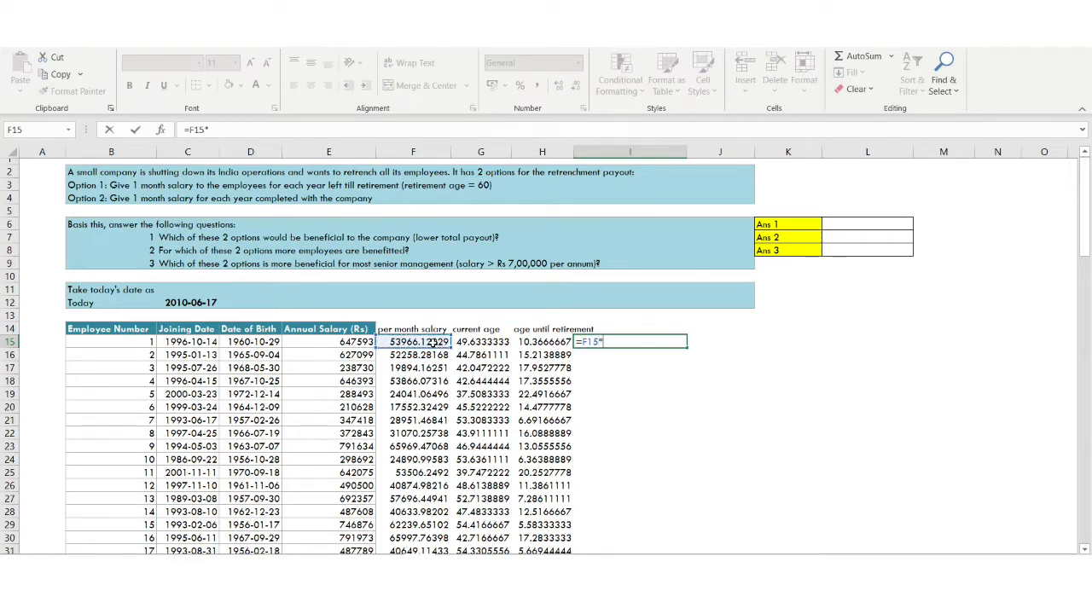
left_click(538, 341)
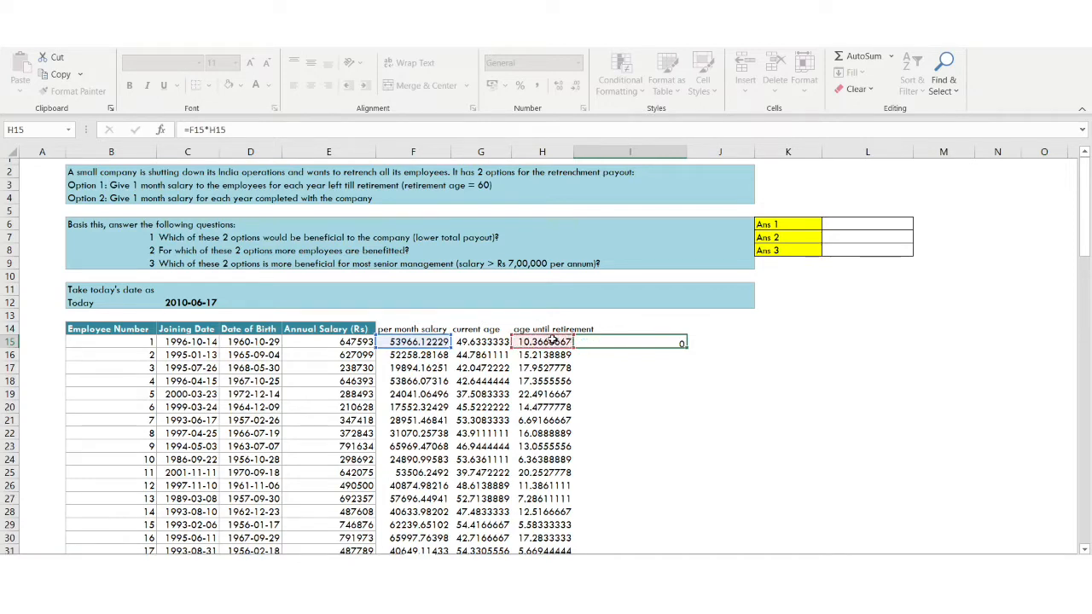
key("Return")
Step: Fill the option 1 payout formula from I15 down to I114 for all employees
left_click(566, 340)
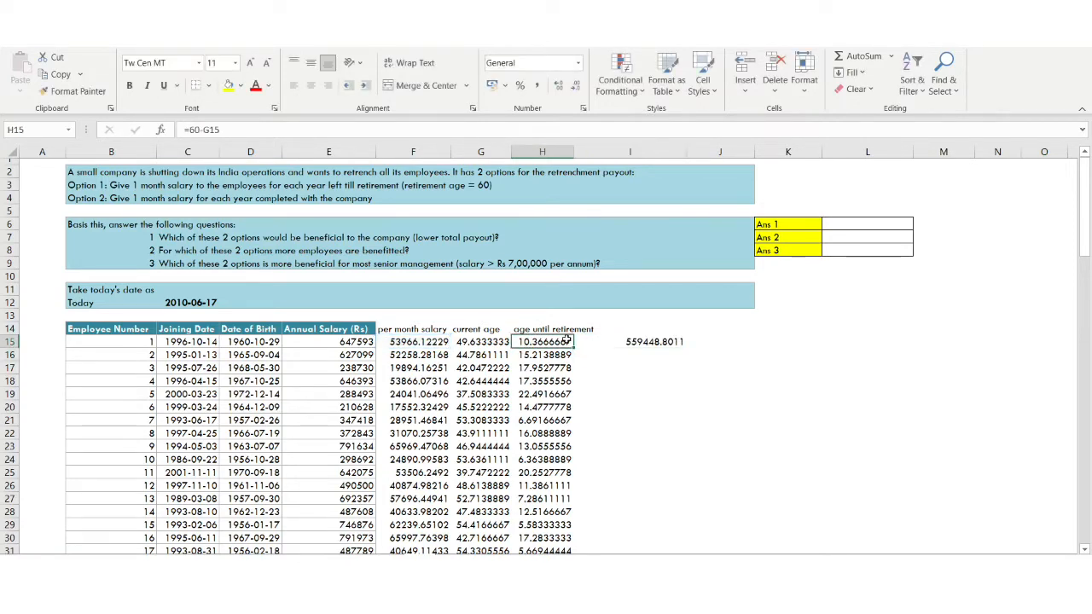
key("ctrl+shift+Down")
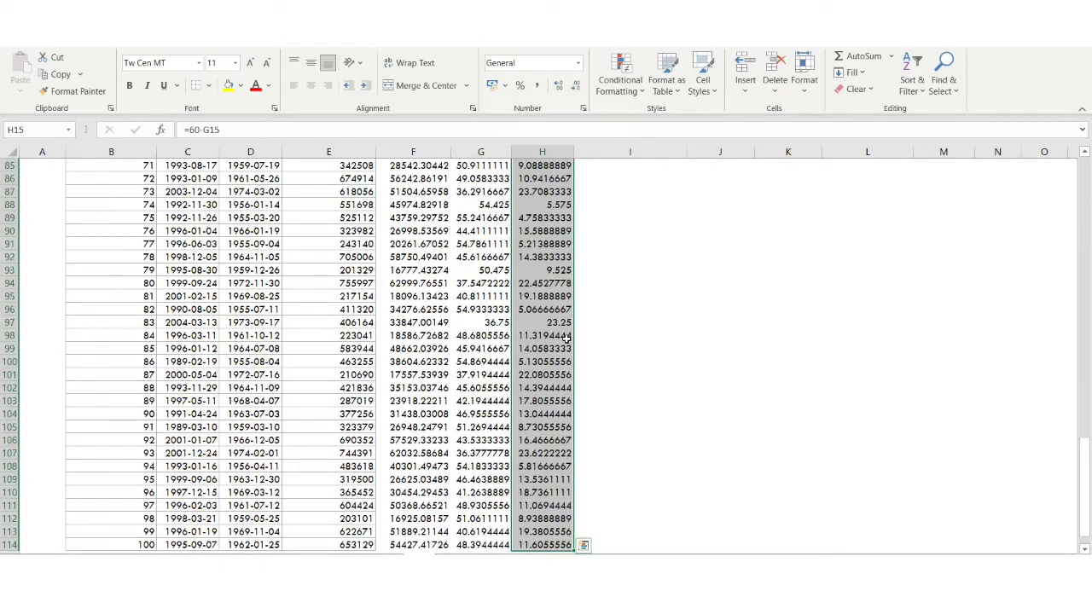
key("Right")
key("ctrl+shift+Up")
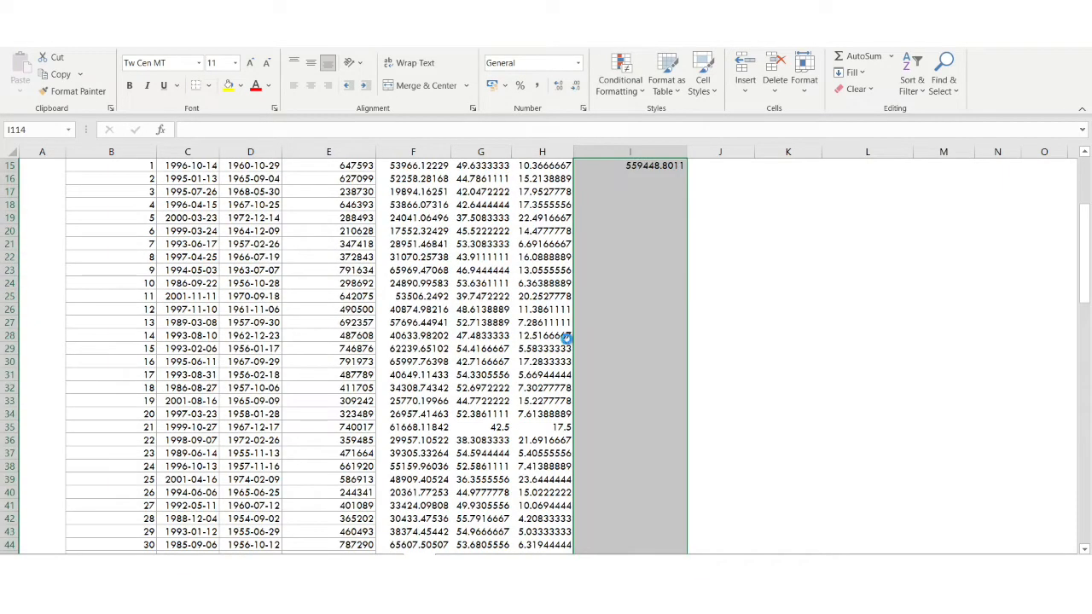
key("ctrl+d")
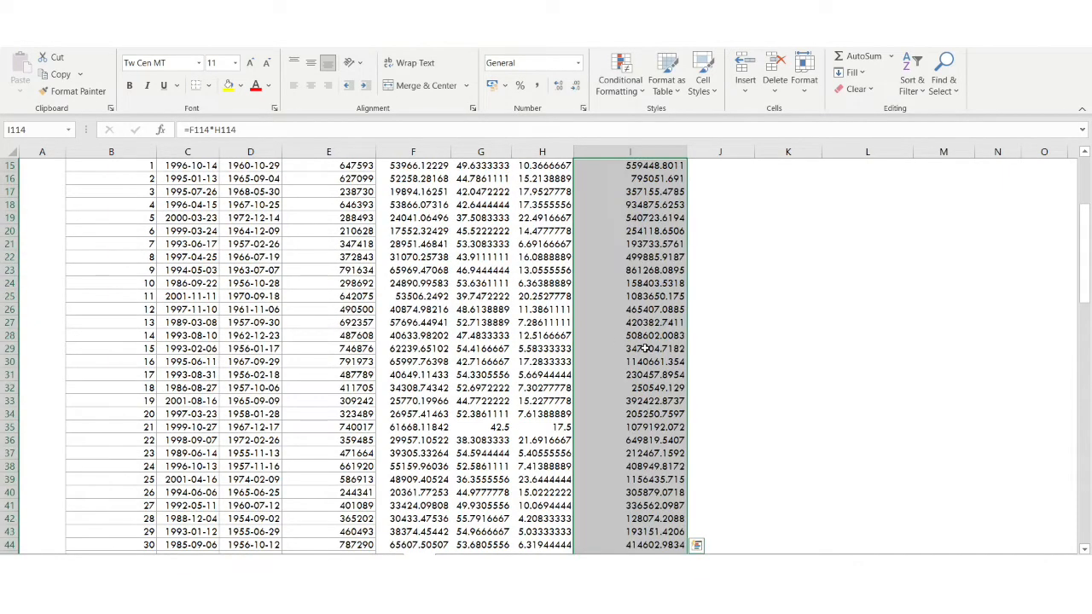
left_click(646, 348)
Step: Autofit column H to its heading and head column I "option1" in cell I14
scroll(631, 342, "up", 5)
left_click(626, 328)
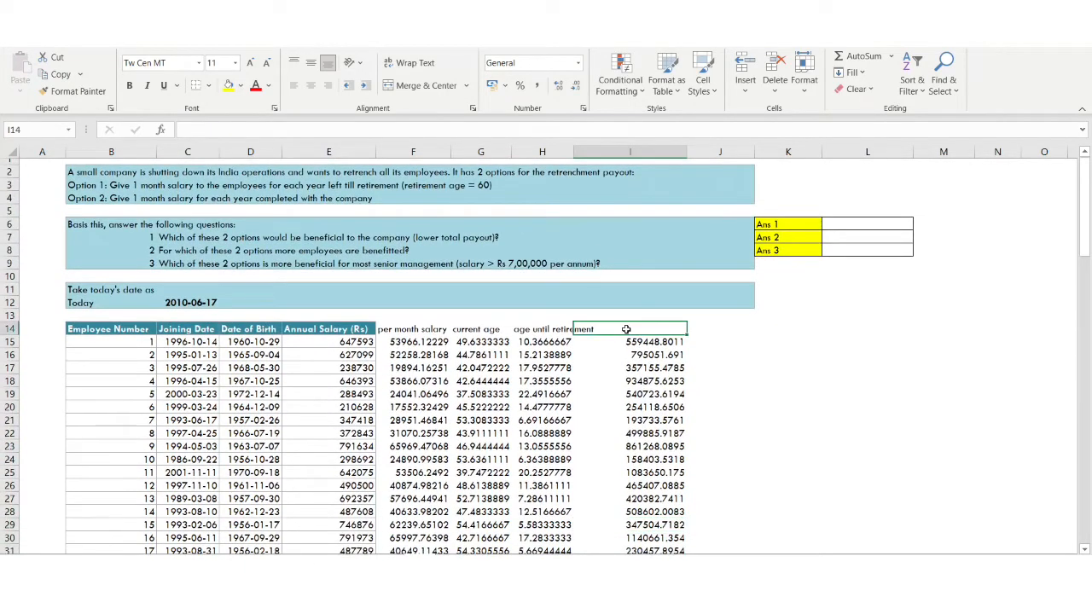
double_click(574, 155)
type("option")
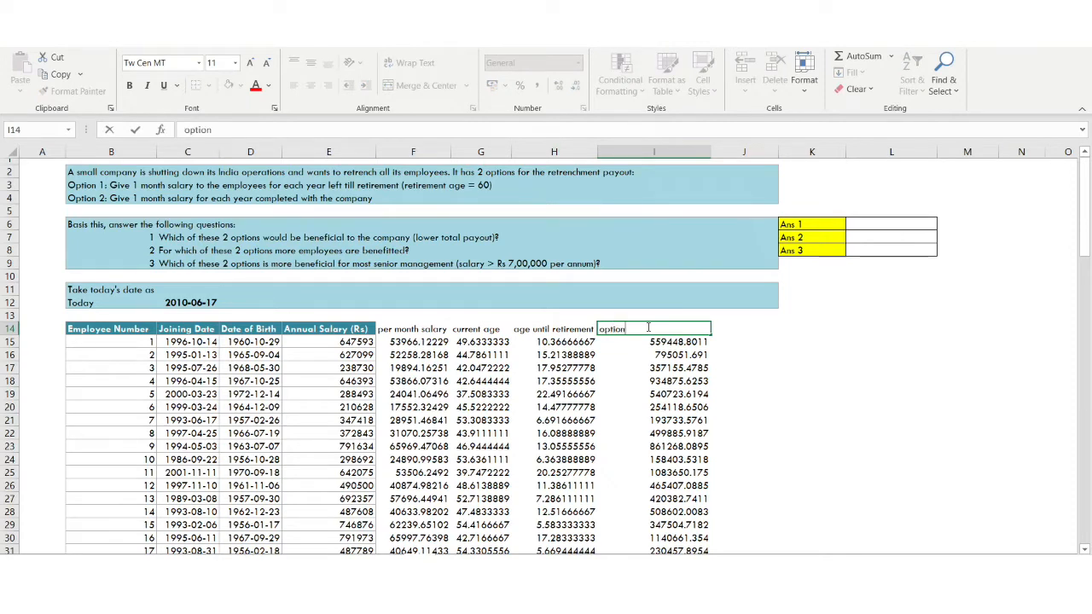
type("1")
key("Return")
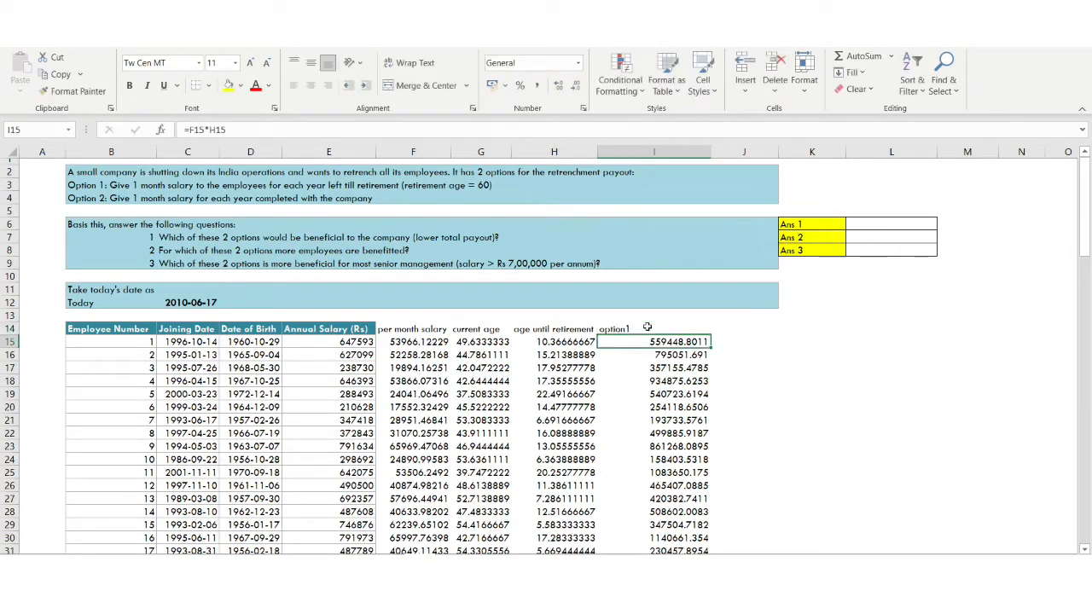
Step: Review the option 2 rule in B4 and head column J "working years" in cell J14
left_click(718, 327)
left_click(89, 200)
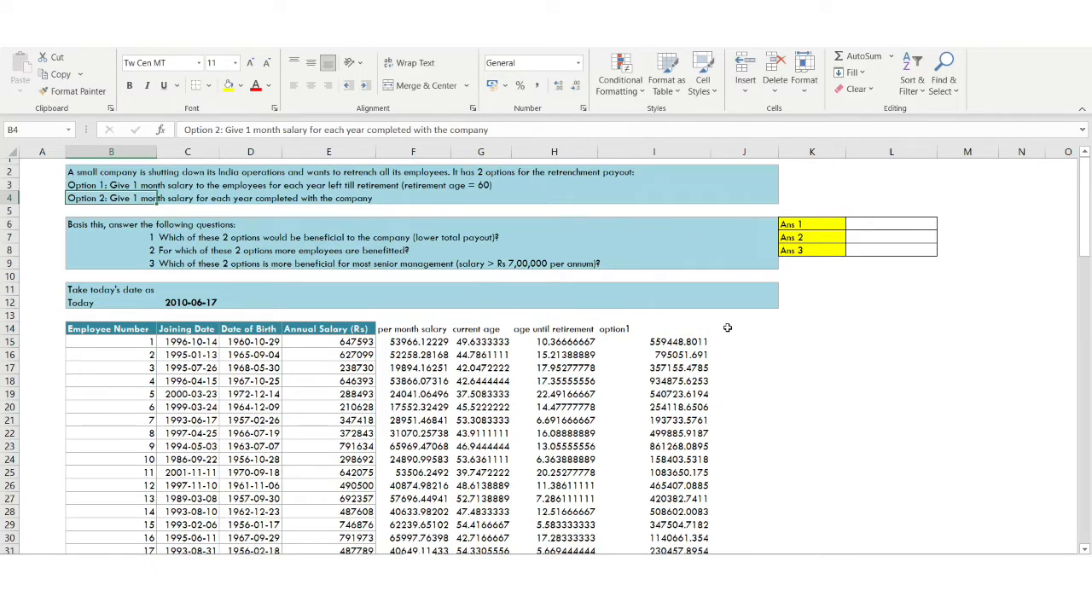
left_click(494, 329)
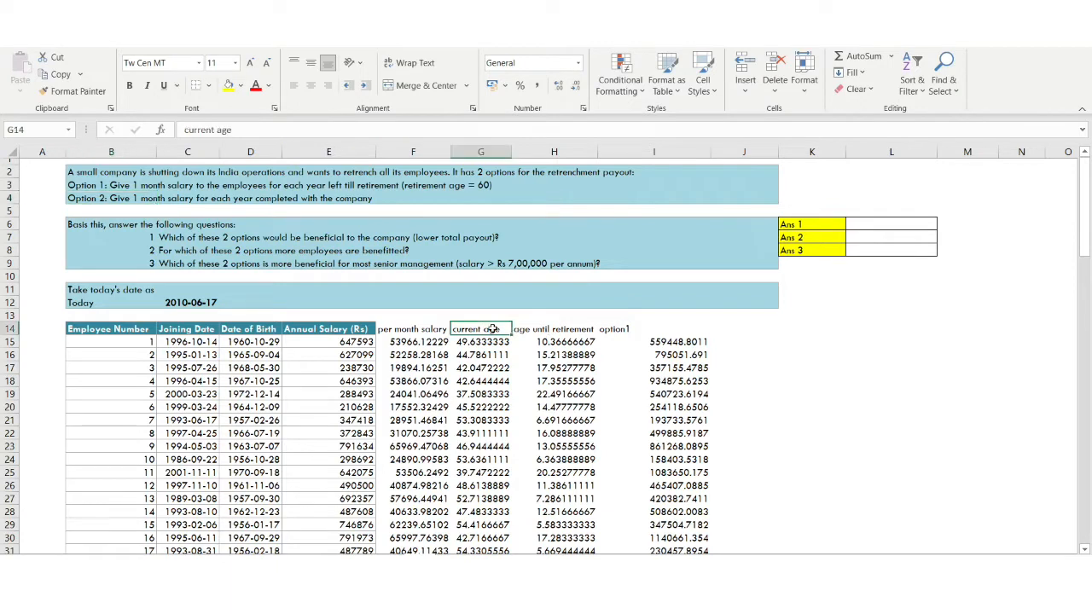
left_click(559, 327)
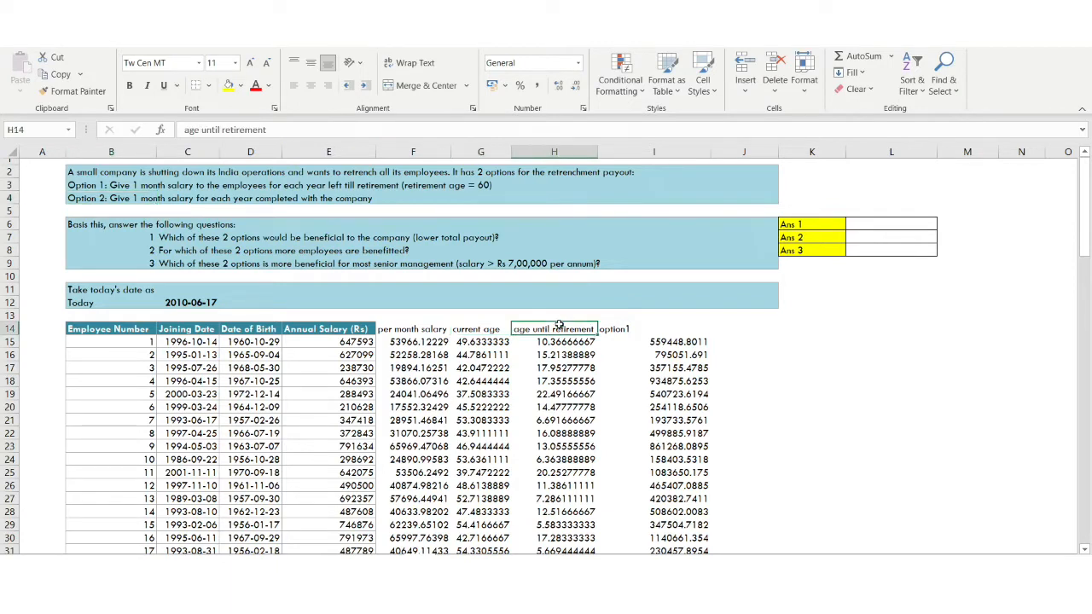
left_click(729, 326)
double_click(729, 326)
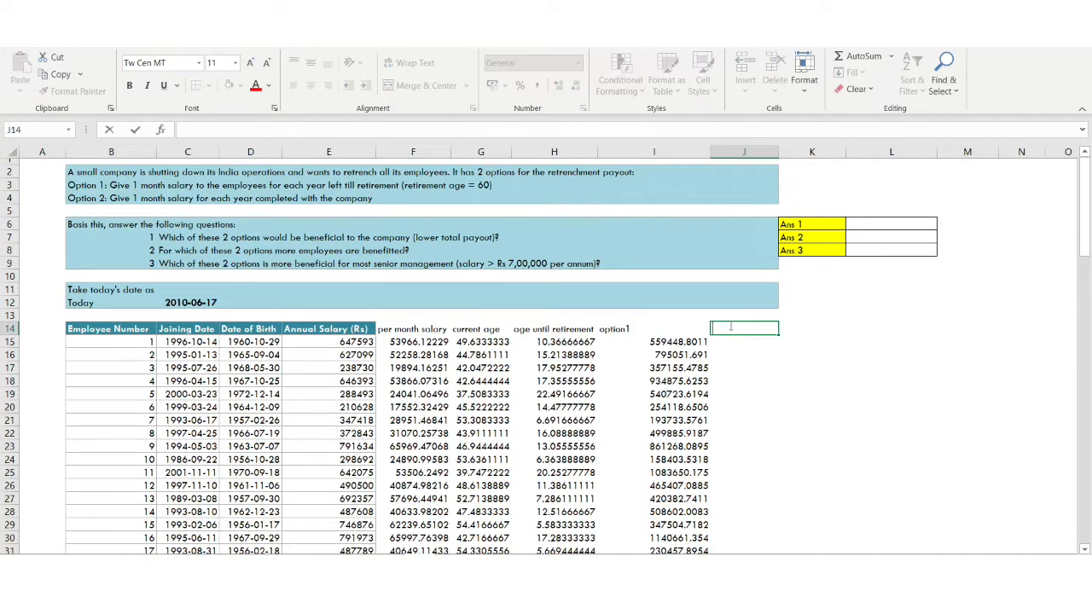
type("working years")
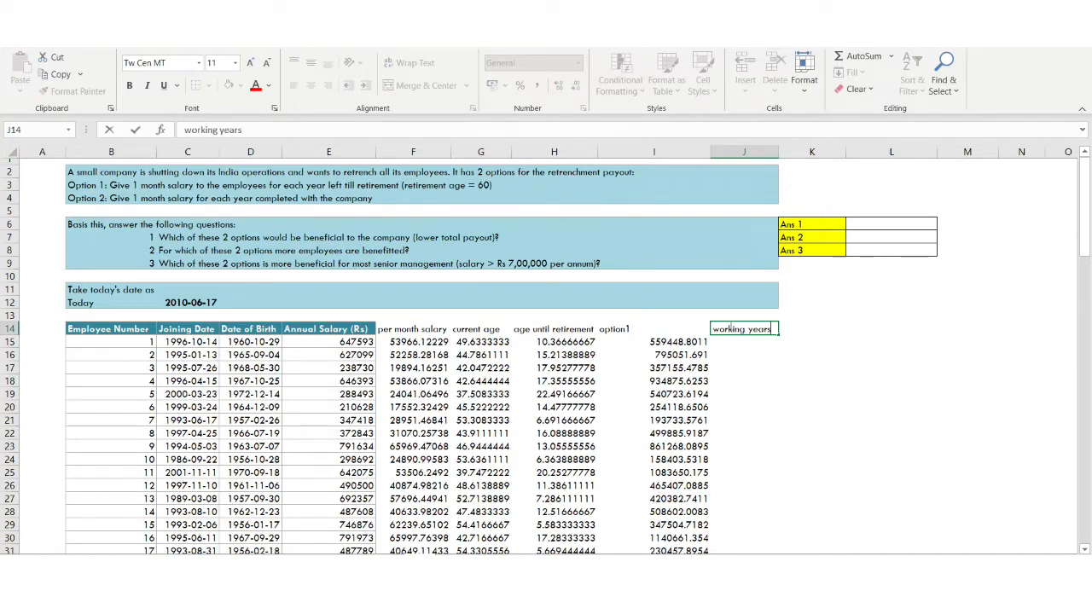
key("Return")
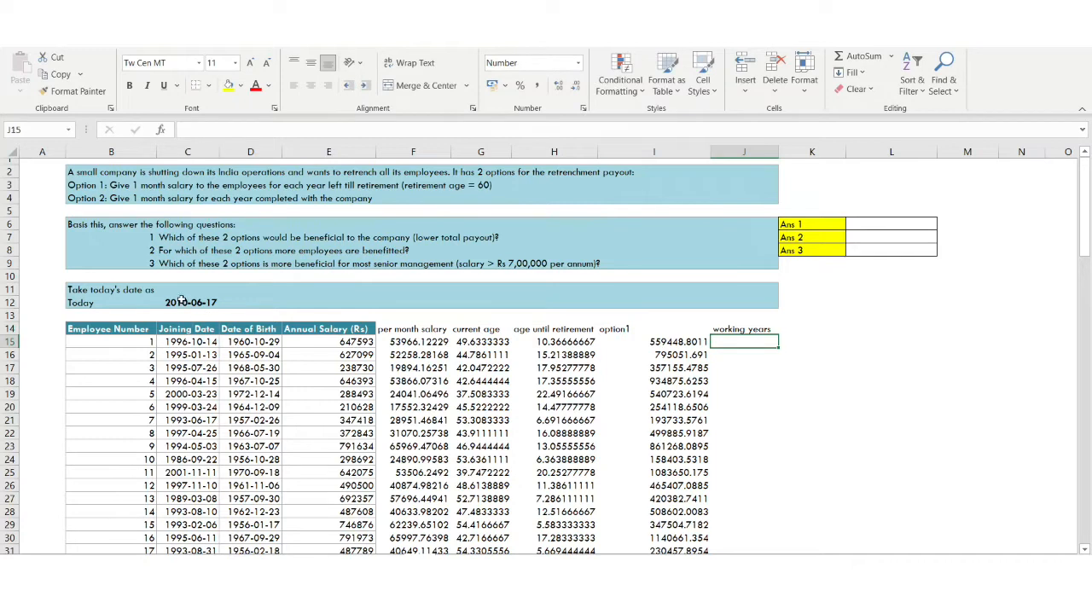
Step: Calculate the first employee's years of service in J15 with =YEARFRAC(C15,$C$12), keeping the reference to today's date absolute
left_click(181, 300)
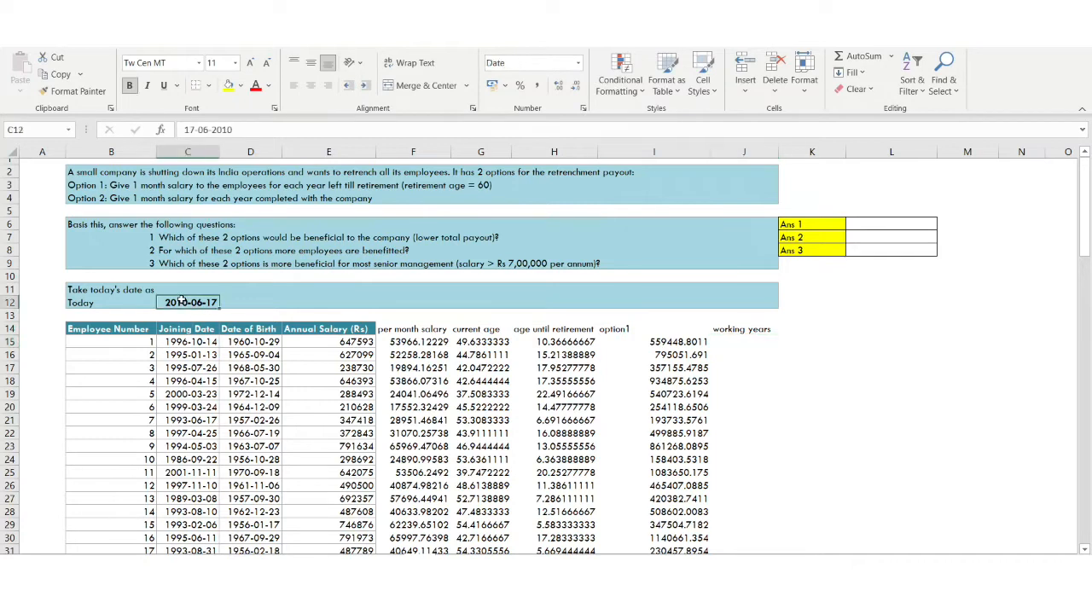
left_click(740, 344)
type("=yea")
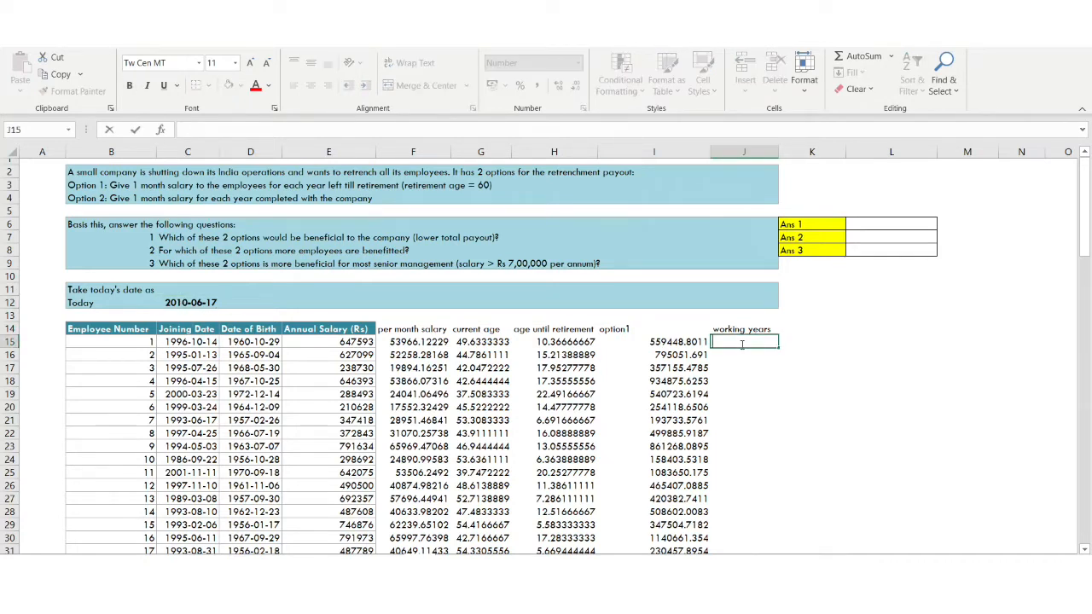
type("rfrac")
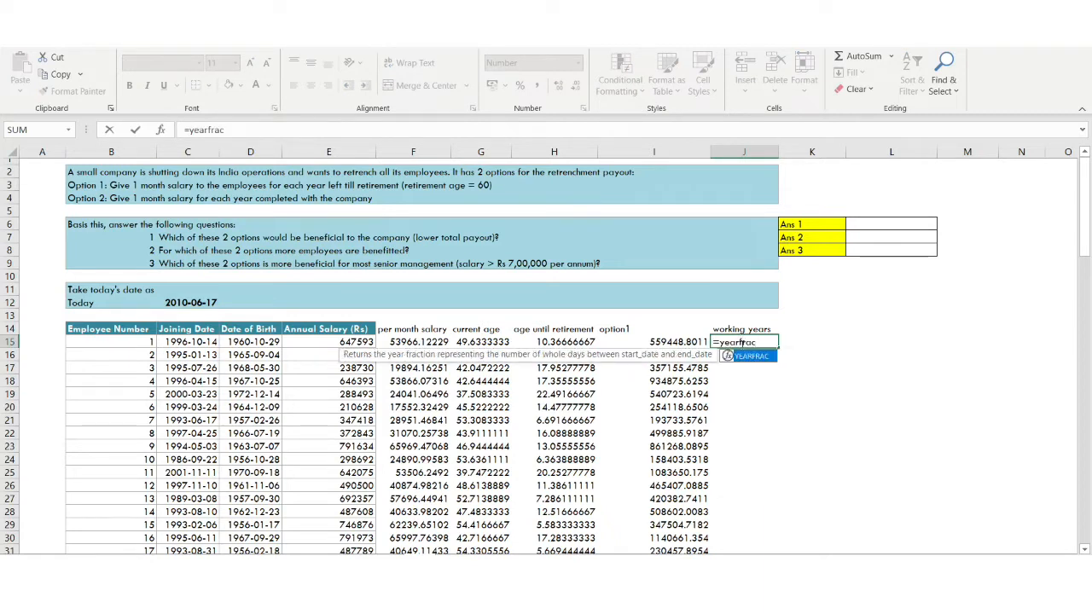
type("(")
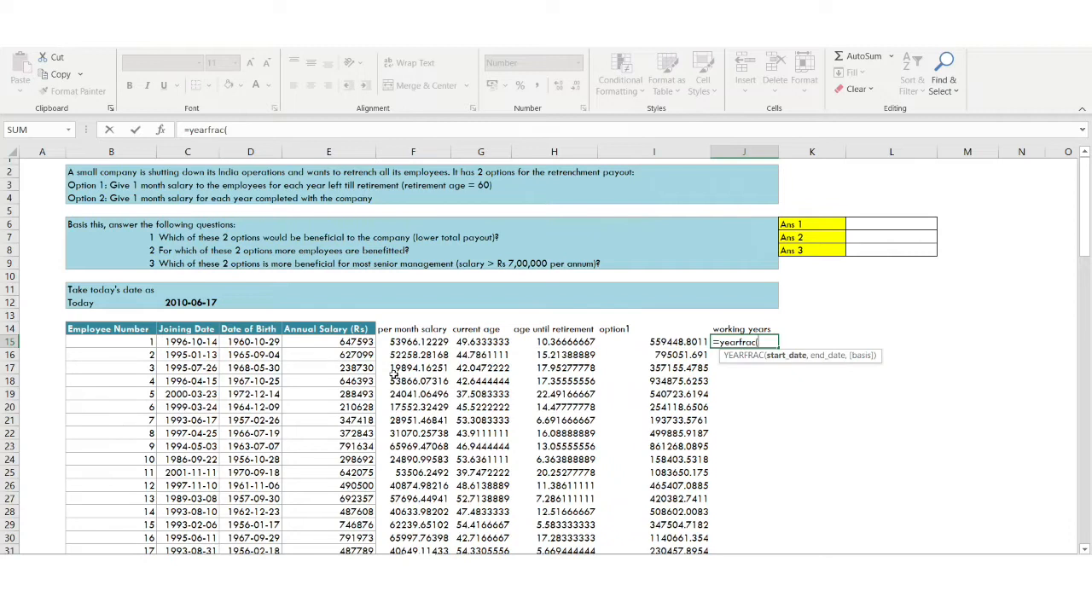
left_click(206, 339)
type(",")
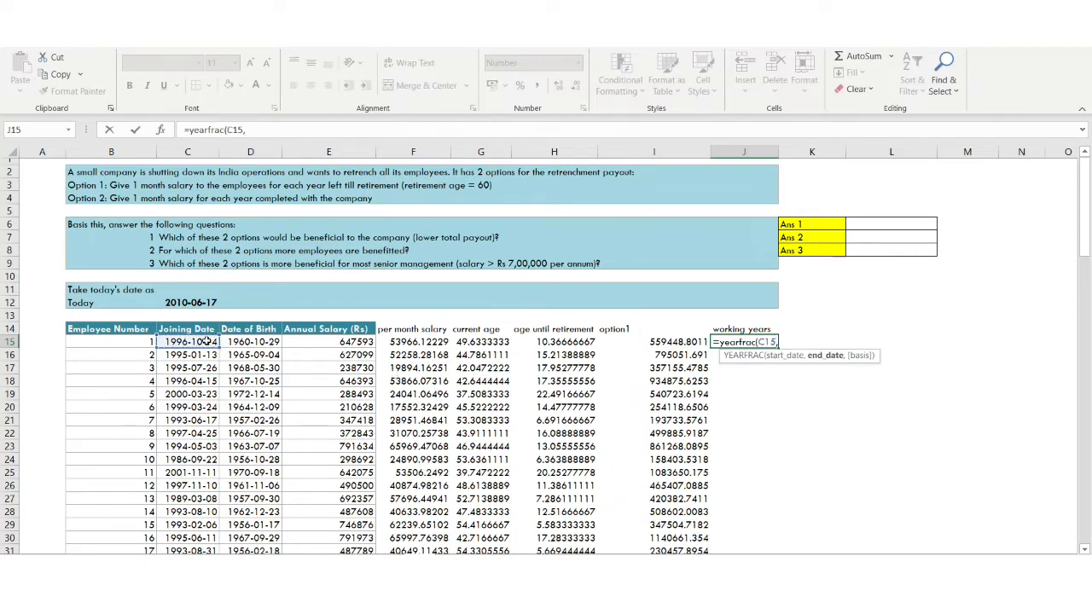
left_click(183, 302)
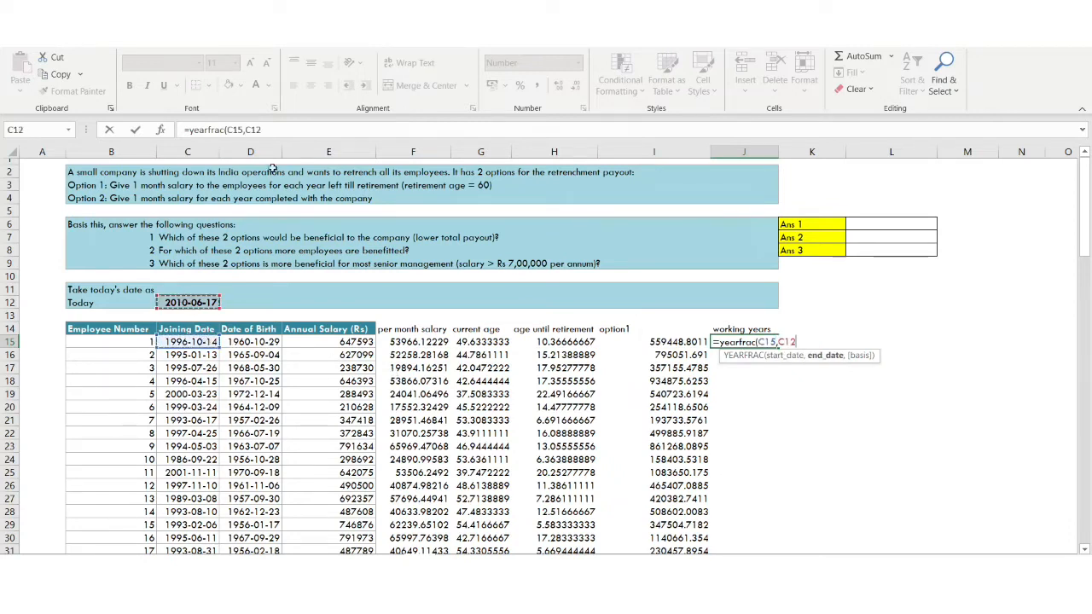
left_click(248, 128)
key("F4")
left_click(285, 128)
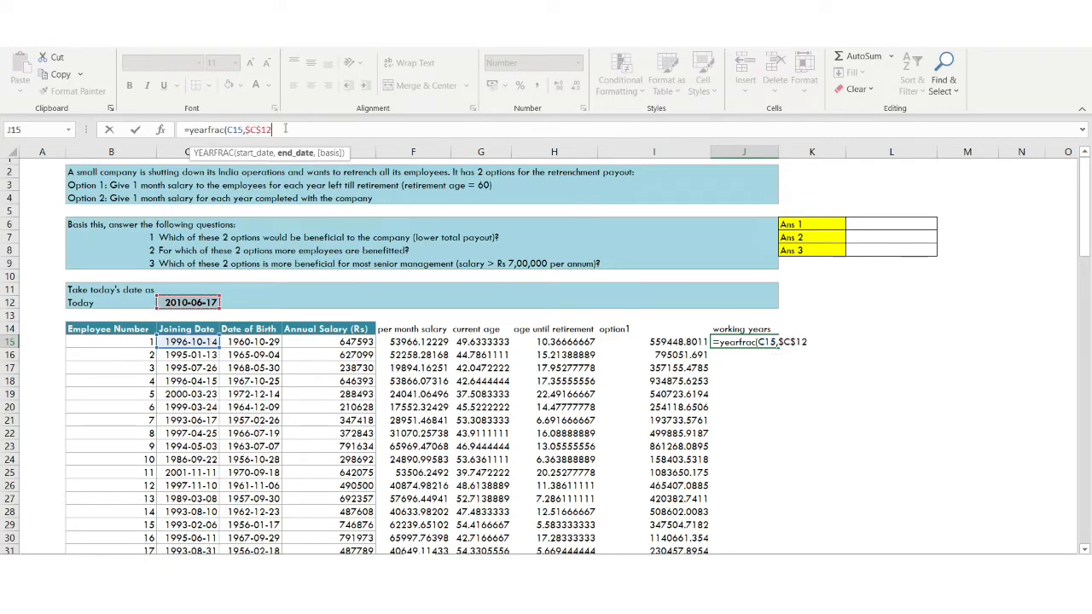
key("Return")
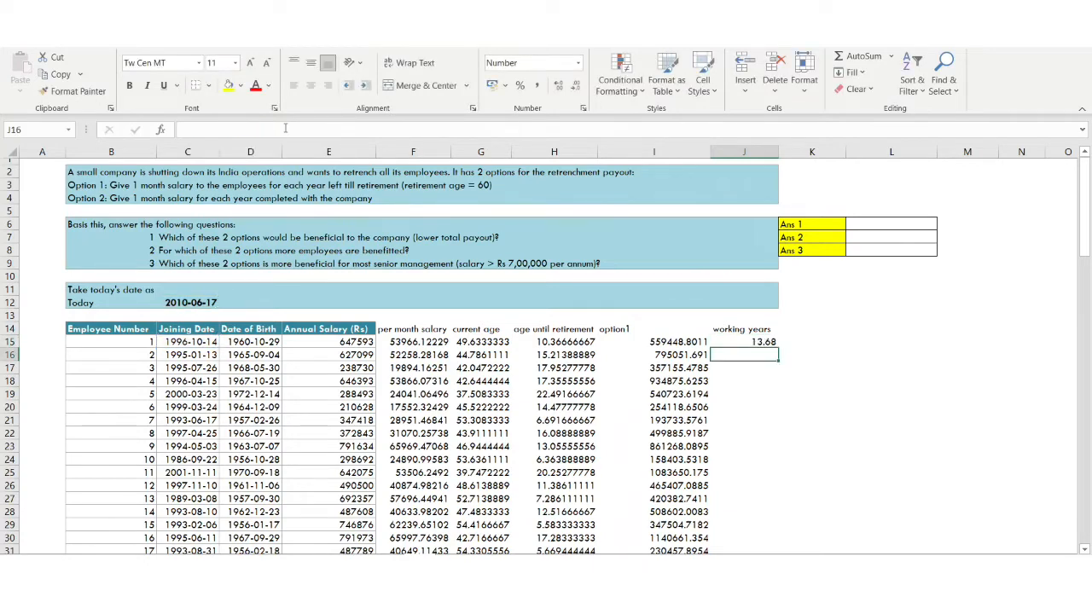
Step: Fill the working years formula from J15 down to J114 for all employees, then select the empty heading cell K14
left_click(698, 341)
key("ctrl+Down")
key("Right")
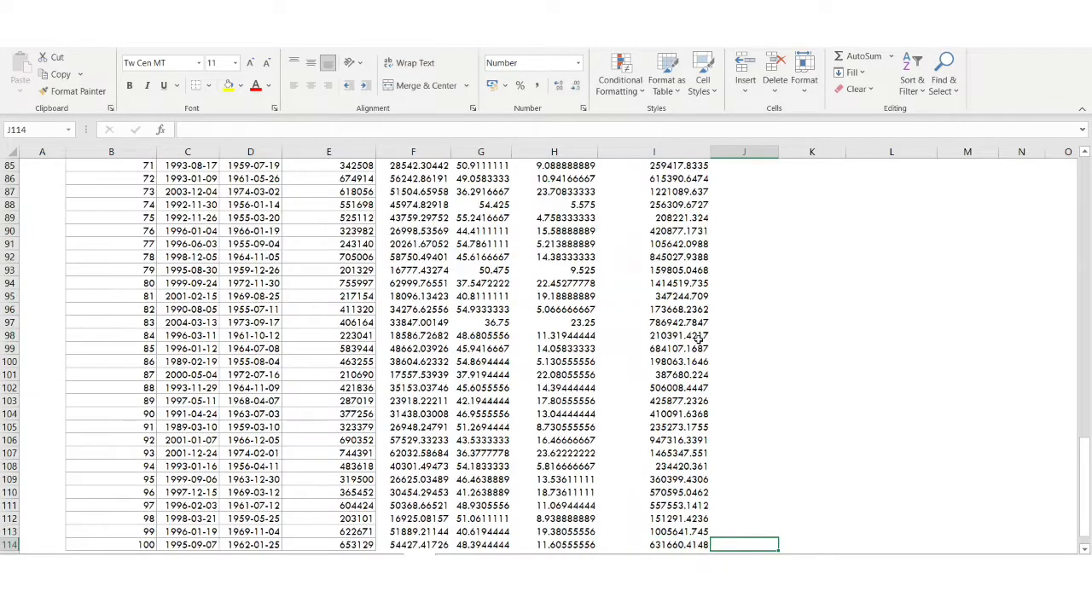
key("ctrl+shift+Up")
key("ctrl+d")
left_click(732, 342)
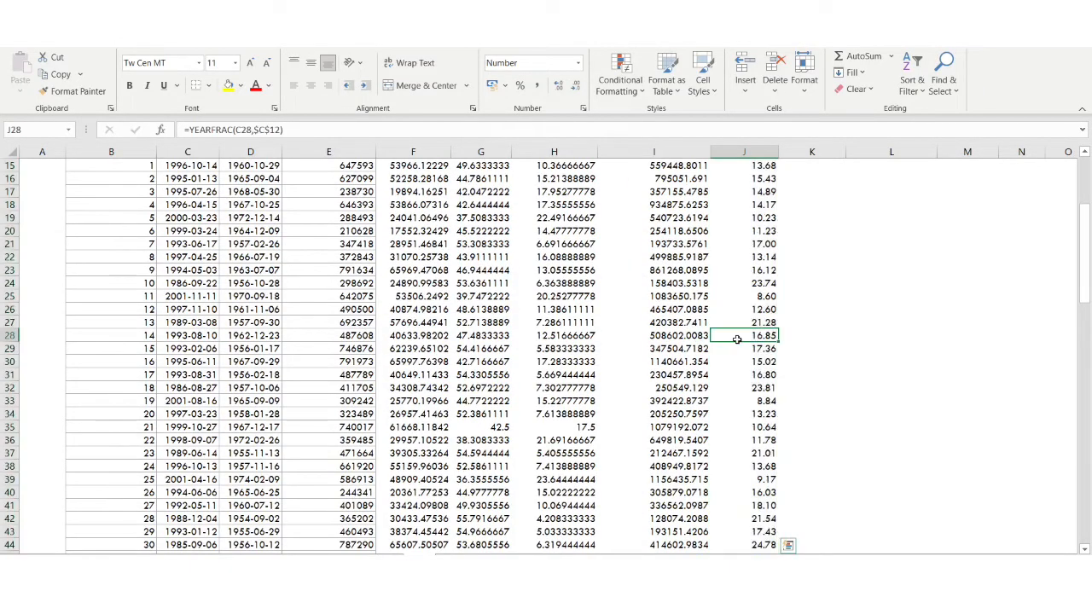
scroll(733, 342, "up", 5)
left_click(791, 329)
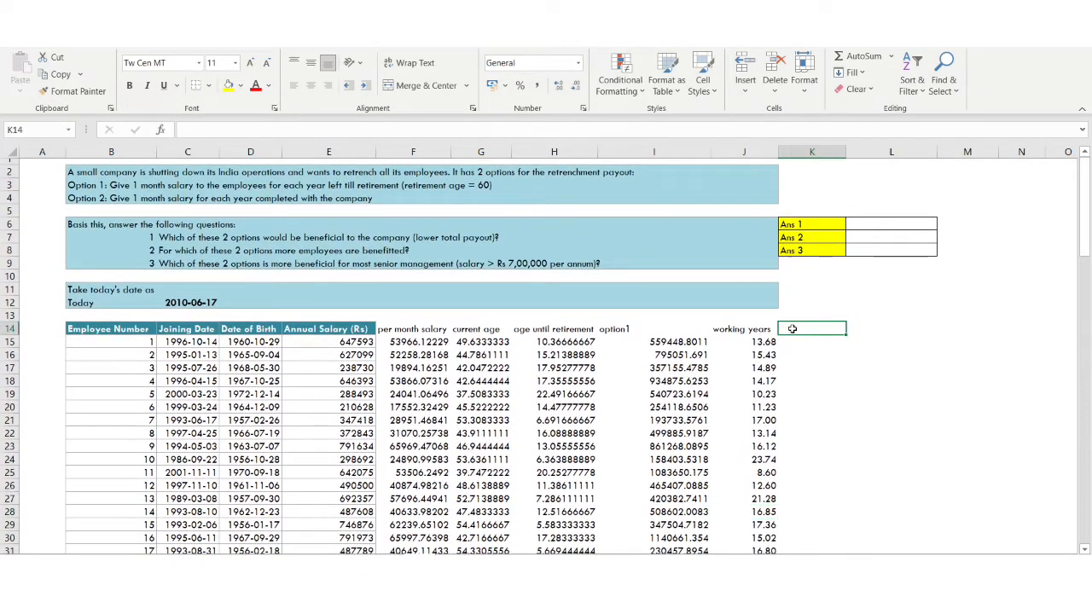
Step: Head column K "option2" in cell K14 and calculate the first employee's option 2 payout in K15 with =J15*F15
double_click(792, 328)
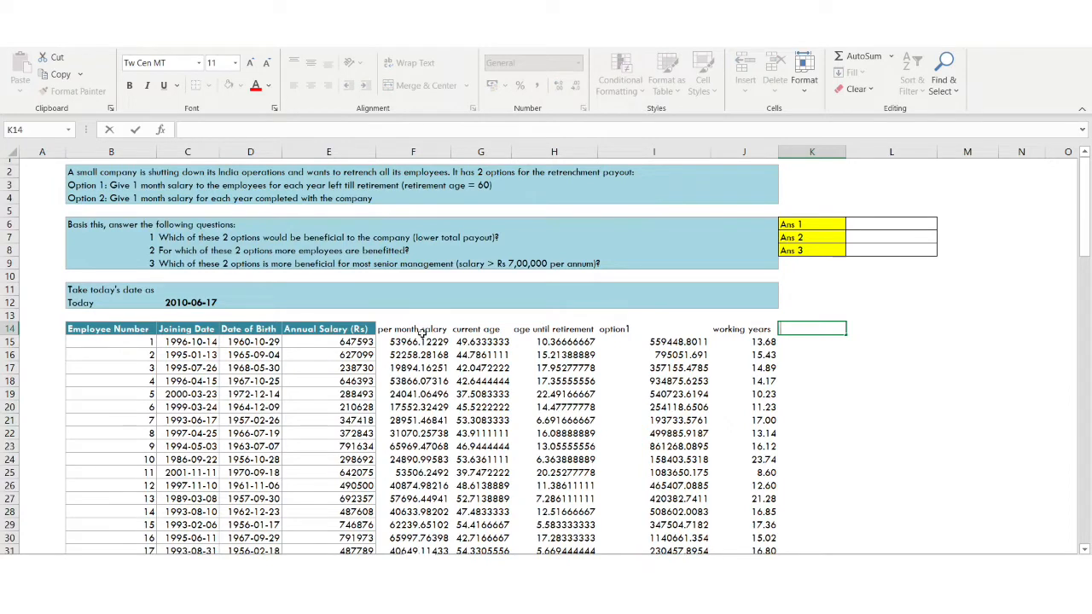
type("option2")
key("Return")
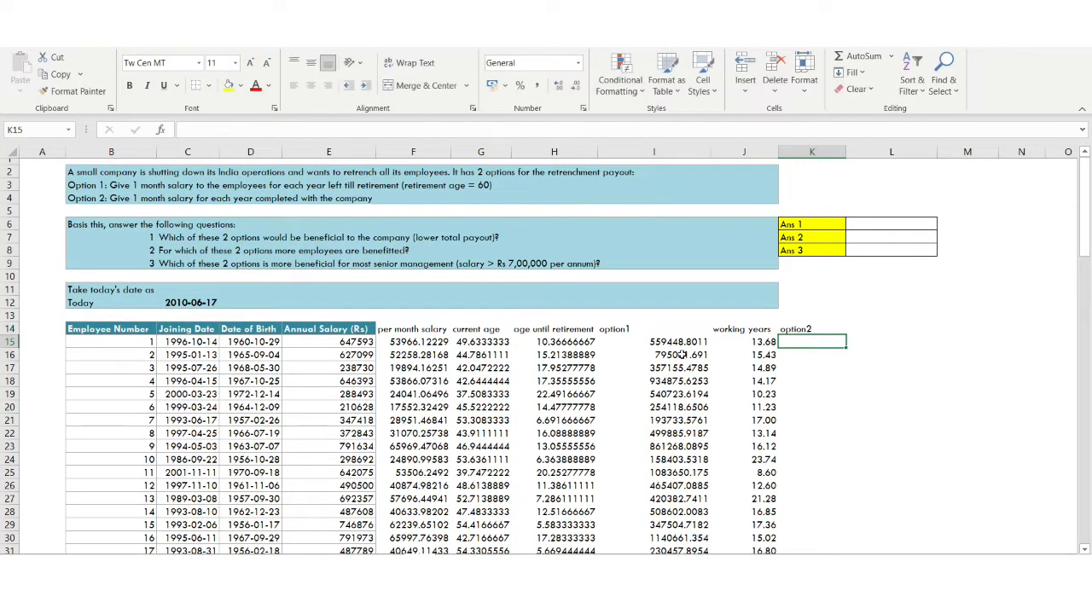
type("=")
left_click(732, 341)
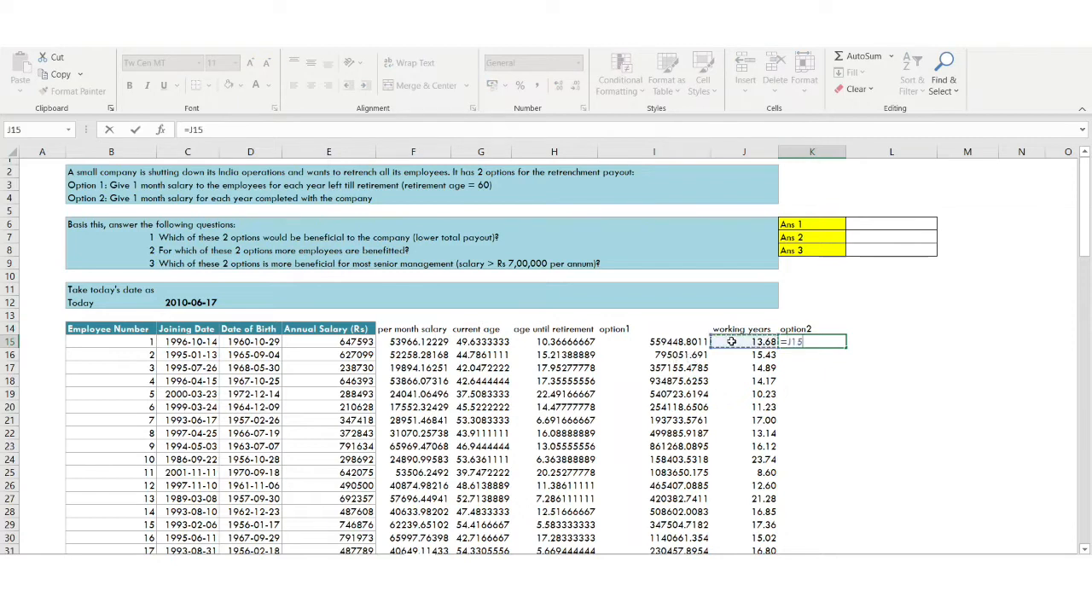
type("*")
key("Return")
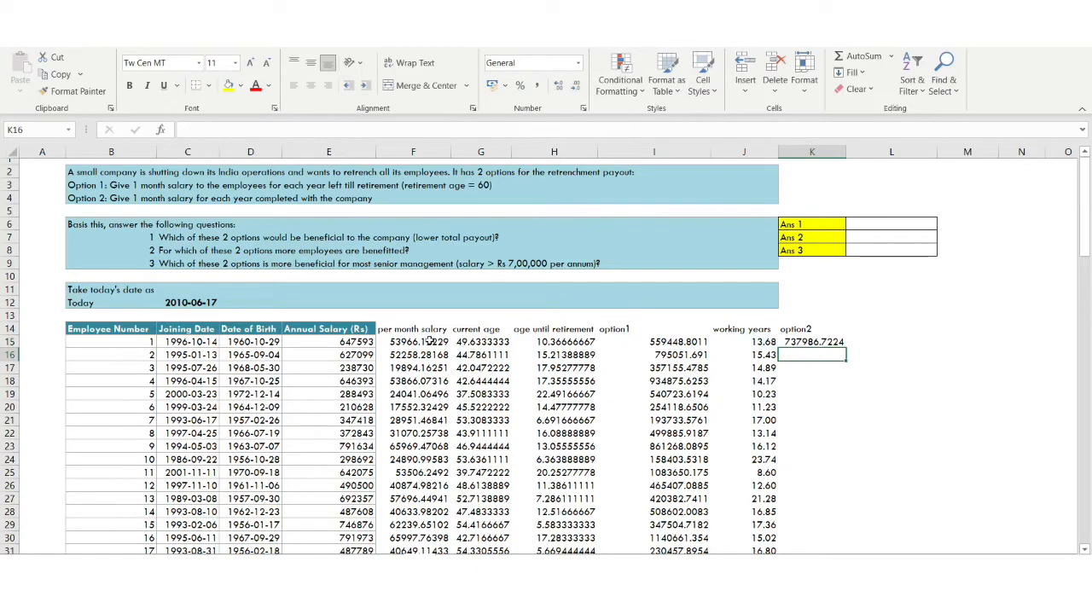
Step: Fill the option2 payout formula from K15 down to K114 for all employees, then select the empty cell K10
left_click(746, 343)
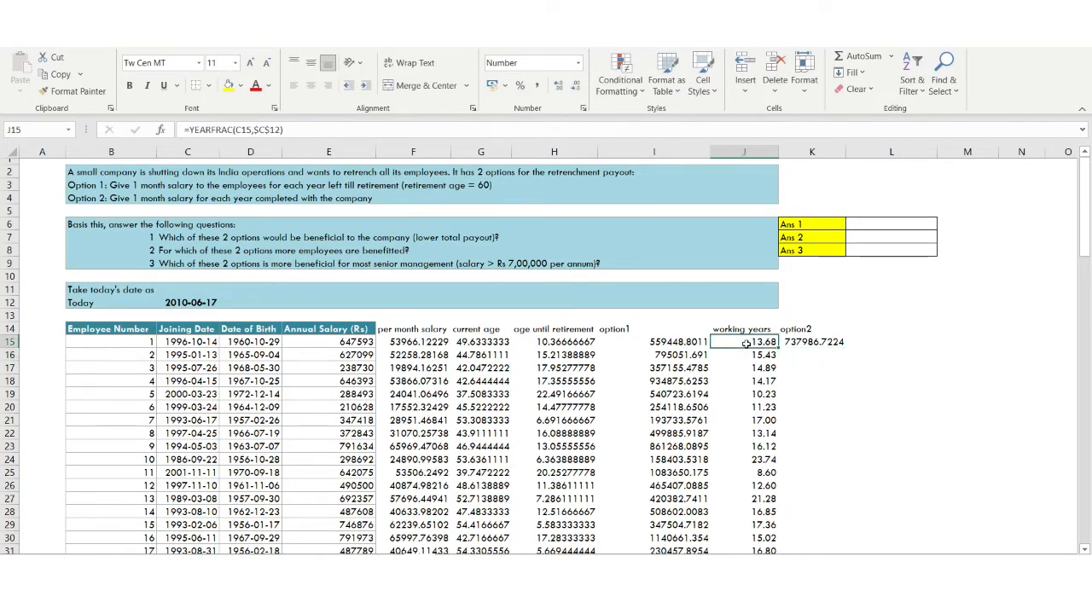
key("ctrl+shift+Down")
key("ctrl+Down")
key("Right")
key("ctrl+shift+Up")
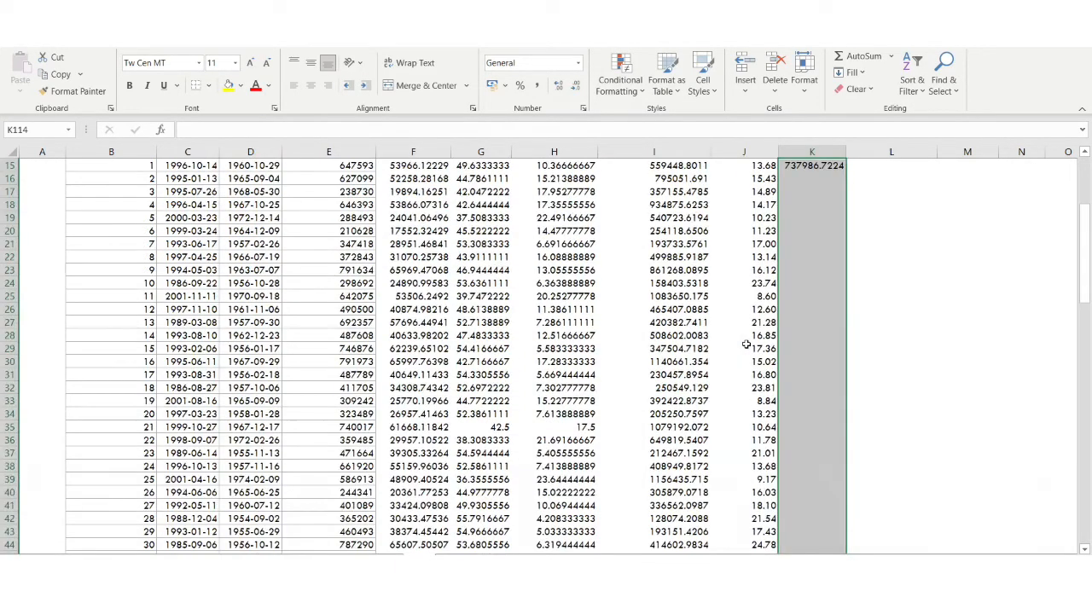
key("ctrl+d")
left_click(825, 344)
scroll(825, 343, "up", 5)
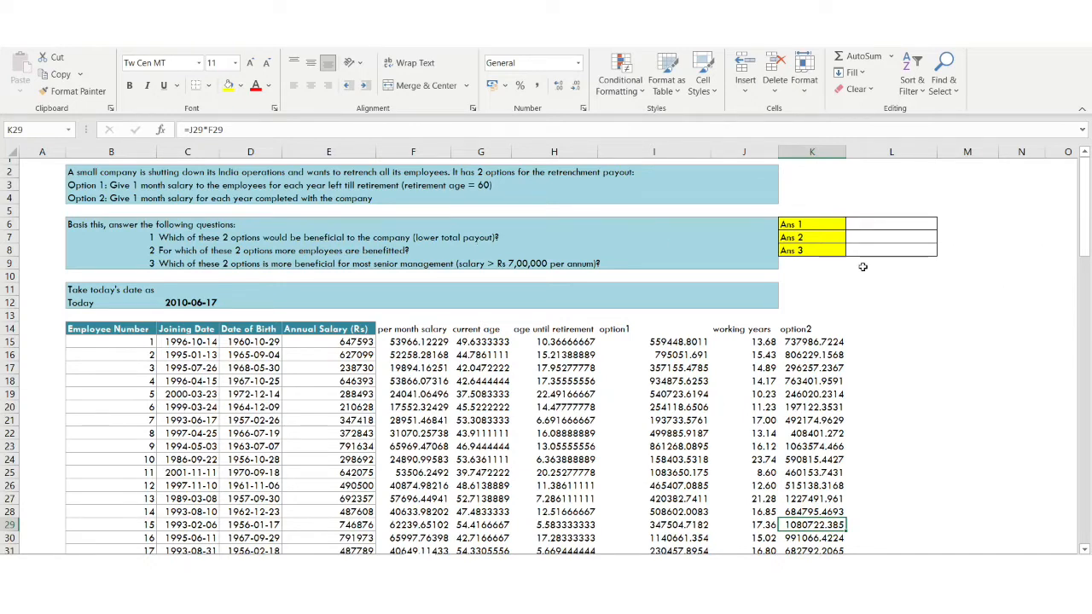
left_click(815, 276)
type("=sum(")
key("BackSpace")
key("BackSpace")
key("BackSpace")
key("BackSpace")
key("BackSpace")
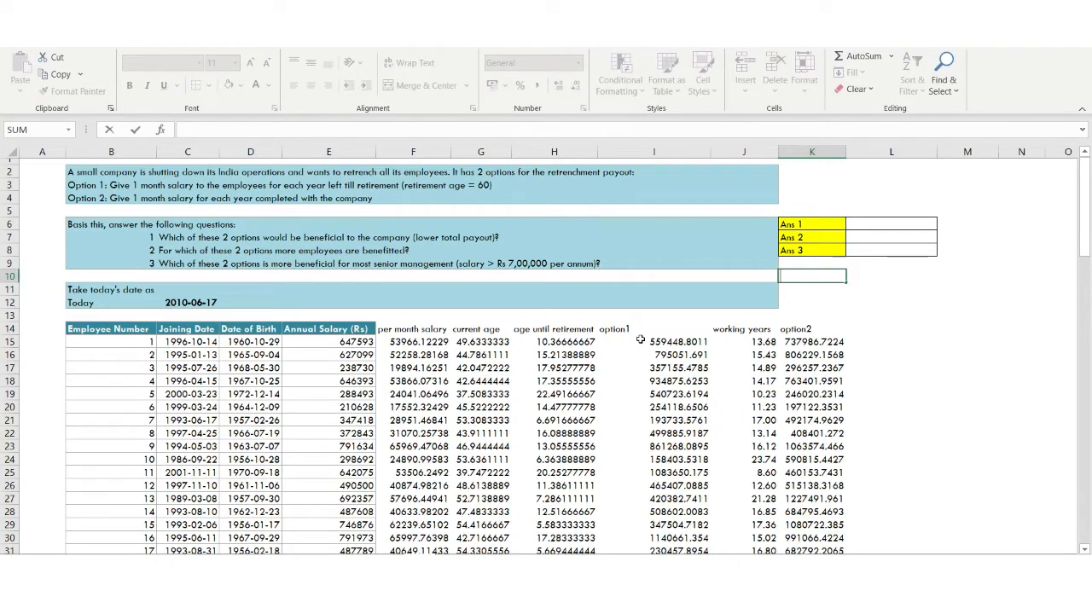
key("Escape")
Step: Total the option 1 payouts of all employees in K10 with =SUM(I15:I114)
type("=s")
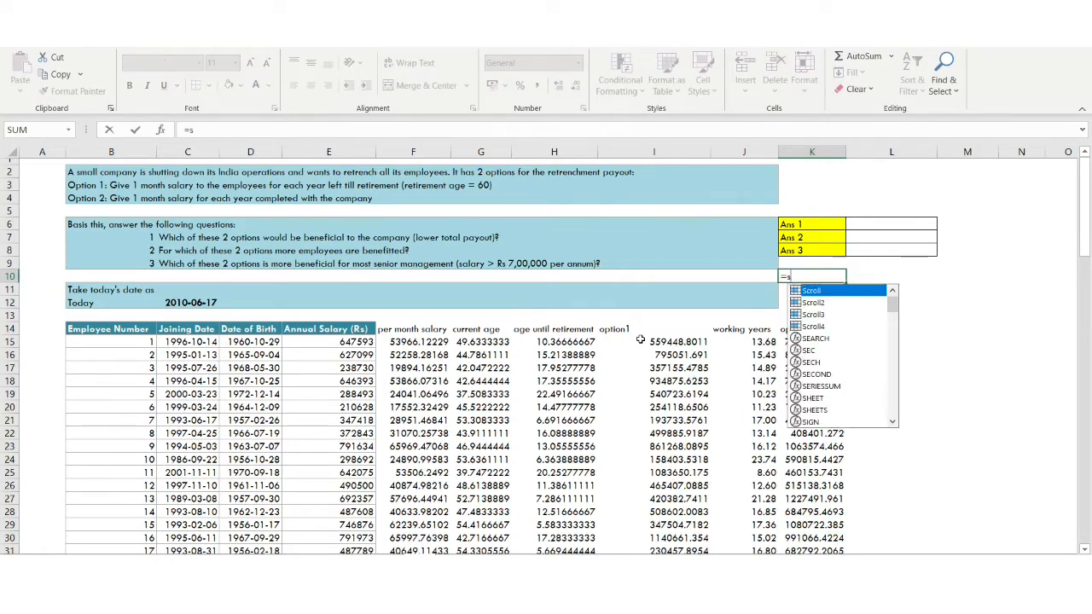
type("um(")
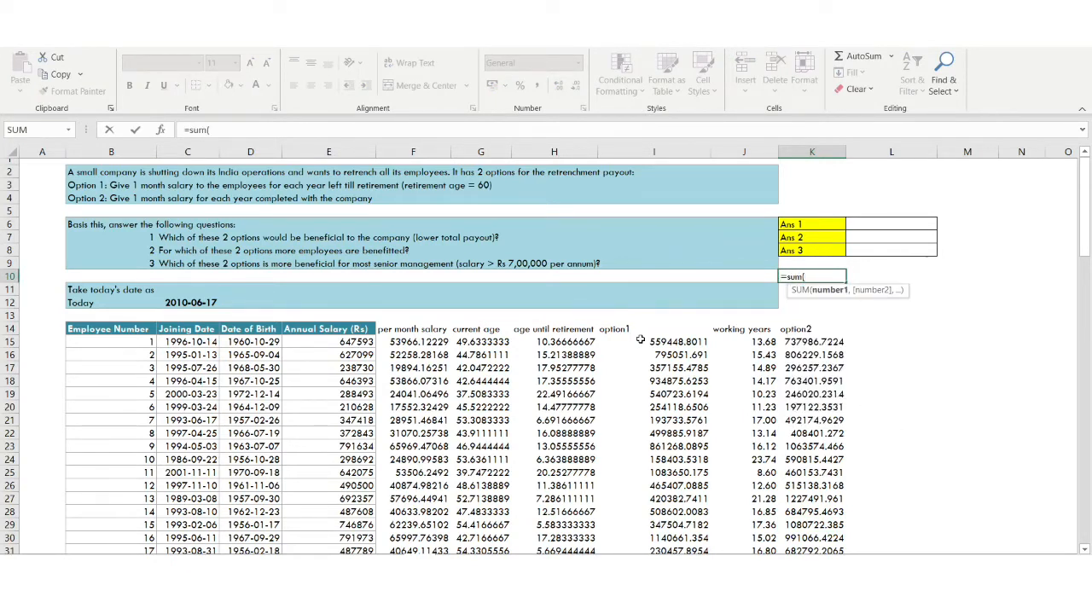
left_click(640, 341)
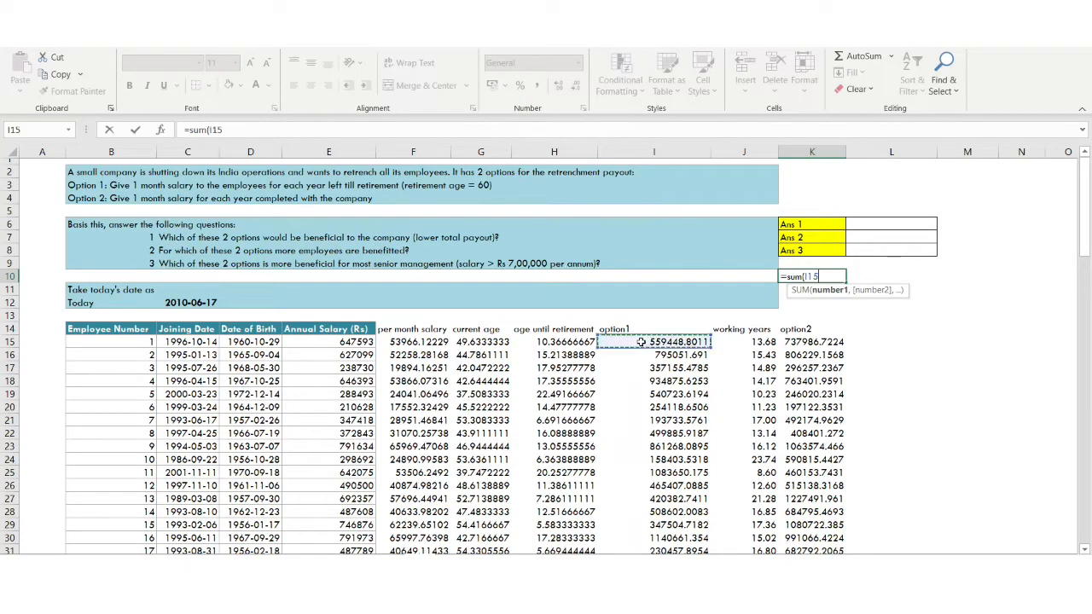
key("ctrl+shift+Down")
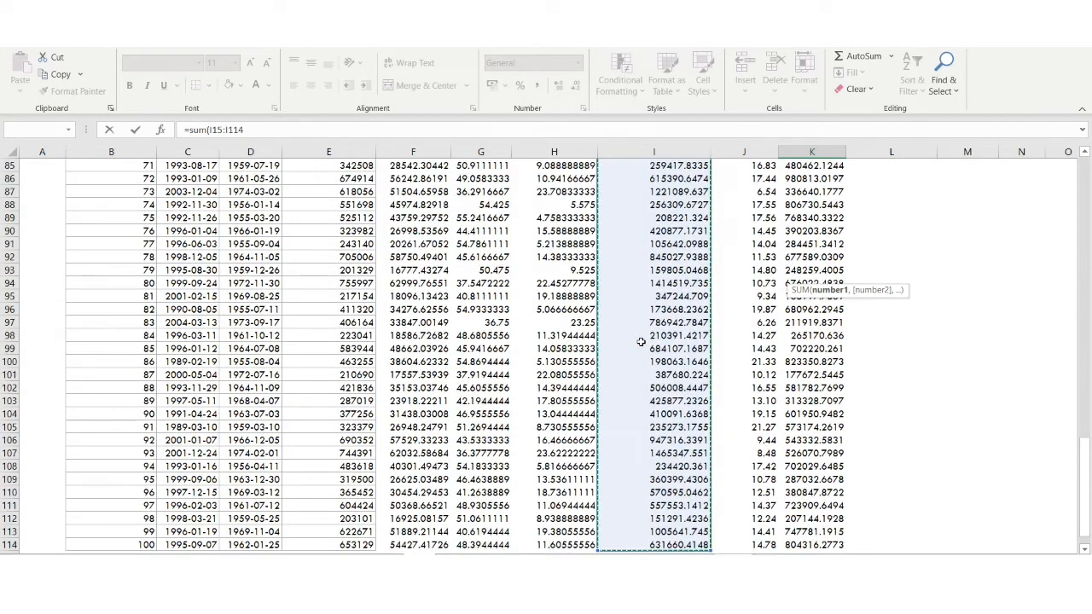
key("Return")
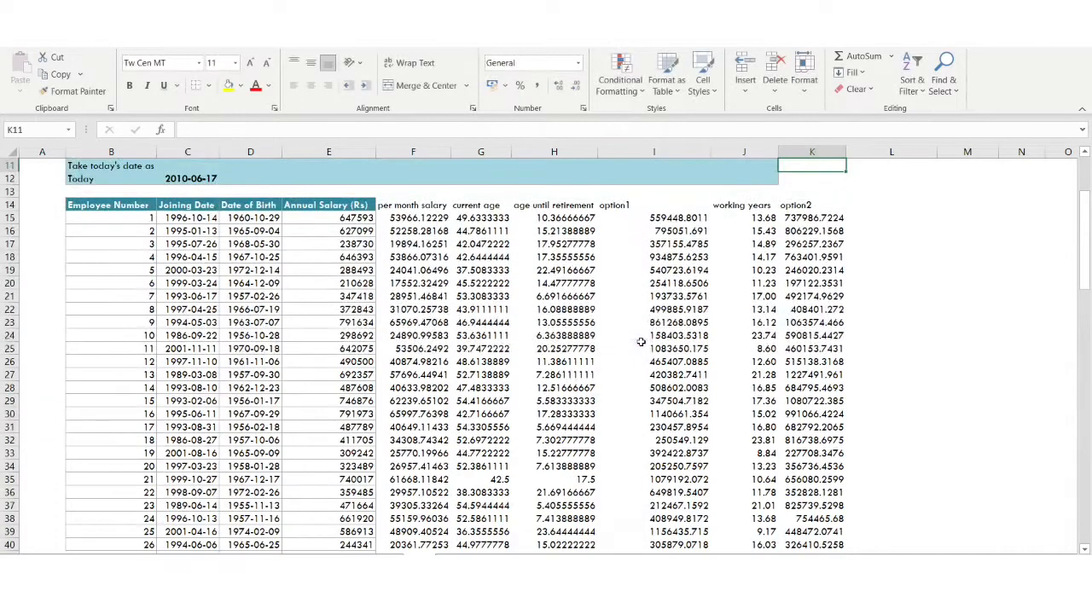
scroll(947, 312, "up", 3)
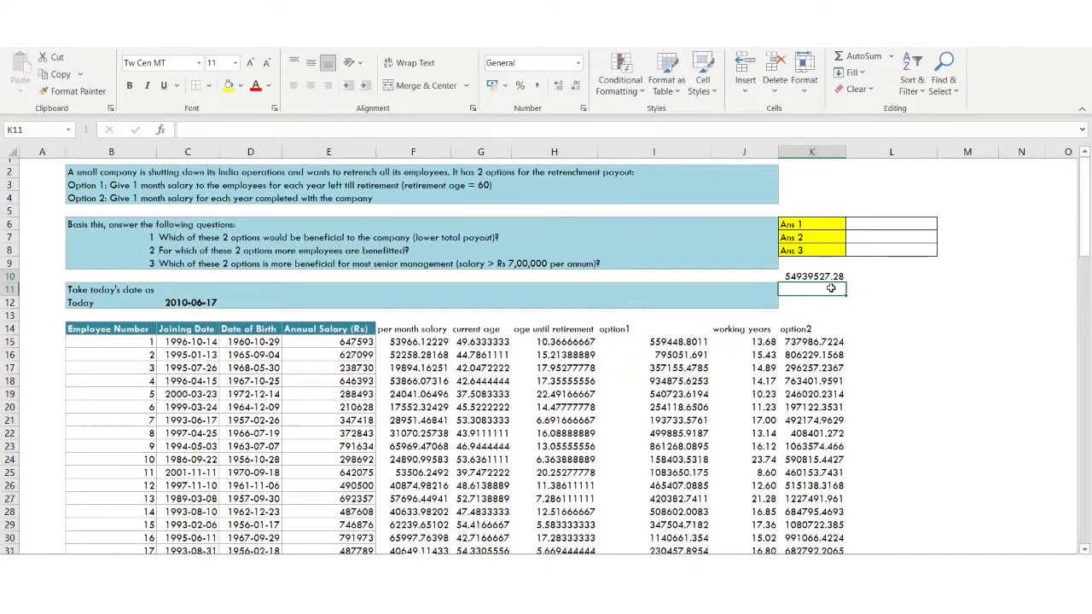
Step: Total the option 2 payouts of all employees in K11 with =SUM(K15:K114)
type("=sum")
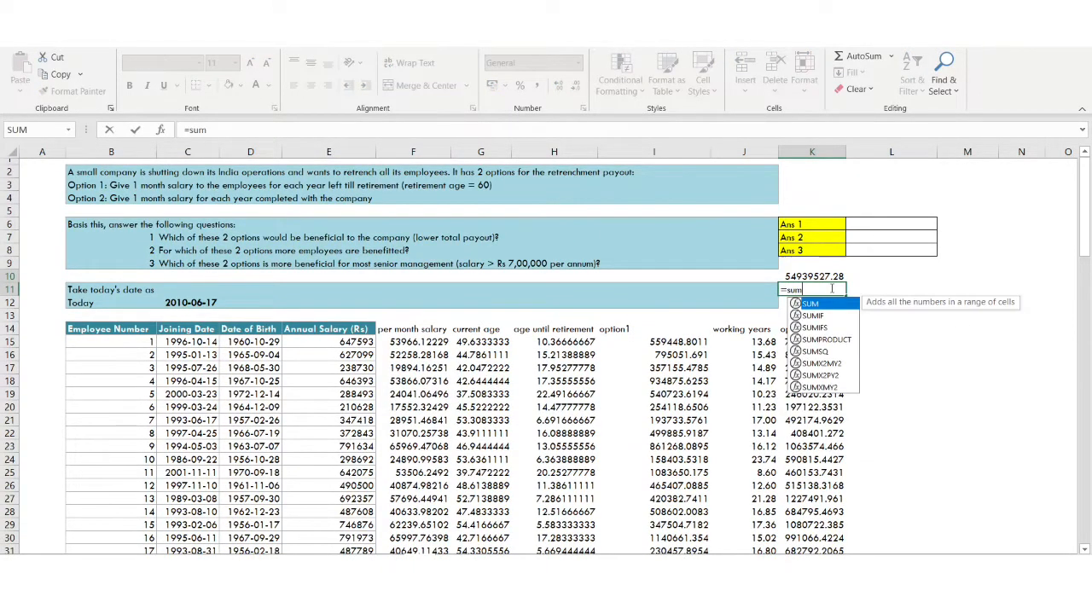
type("(")
left_click(815, 341)
key("ctrl+shift+Down")
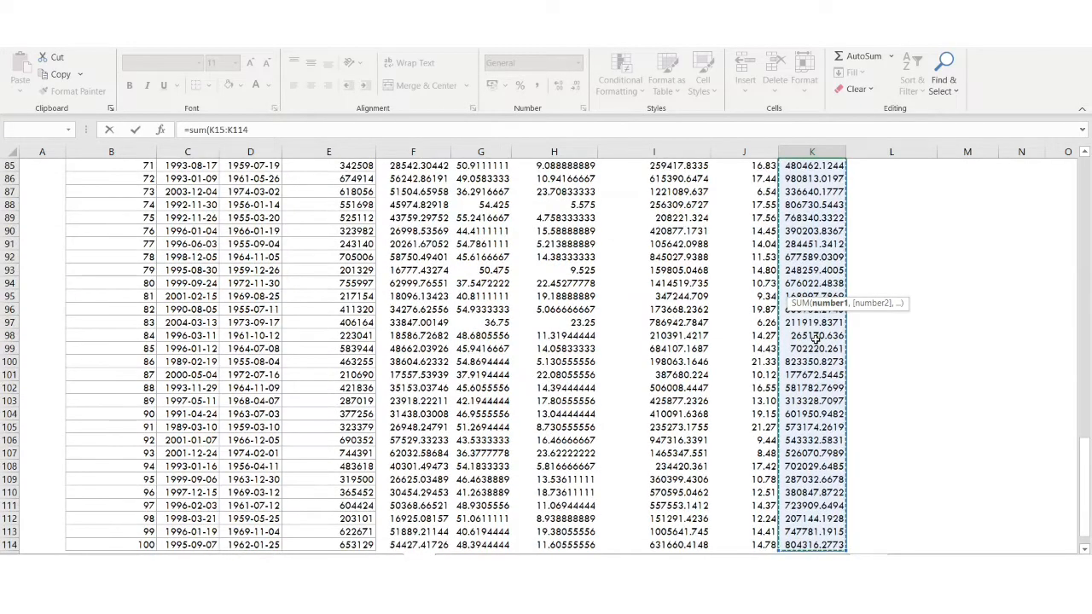
key("Return")
scroll(838, 232, "up", 3)
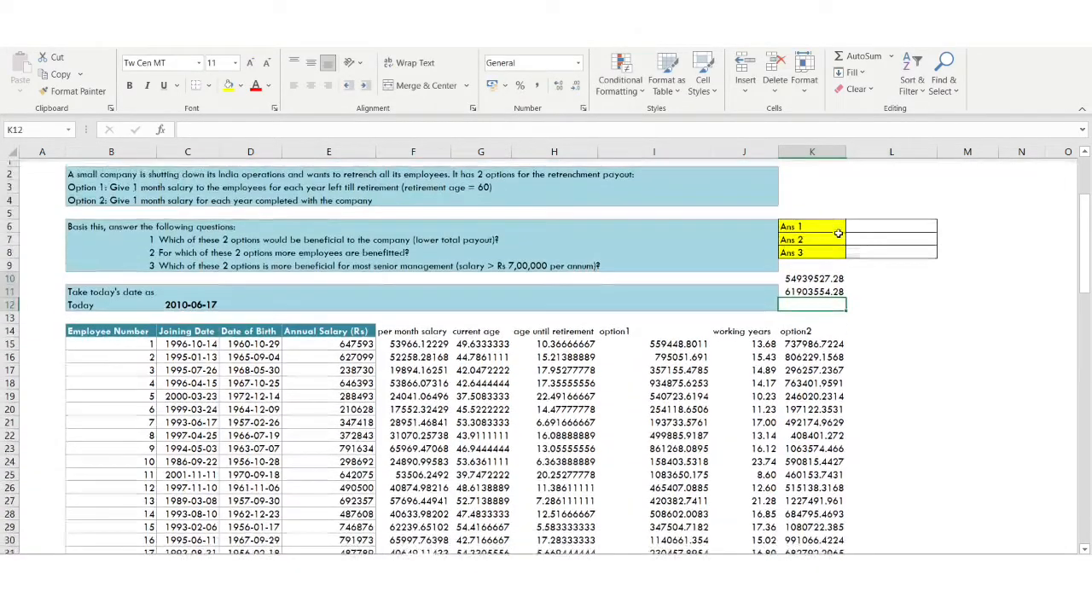
Step: Label the two payout totals by entering "option1" in L10 and "option2" in L11
left_click(871, 276)
type("o")
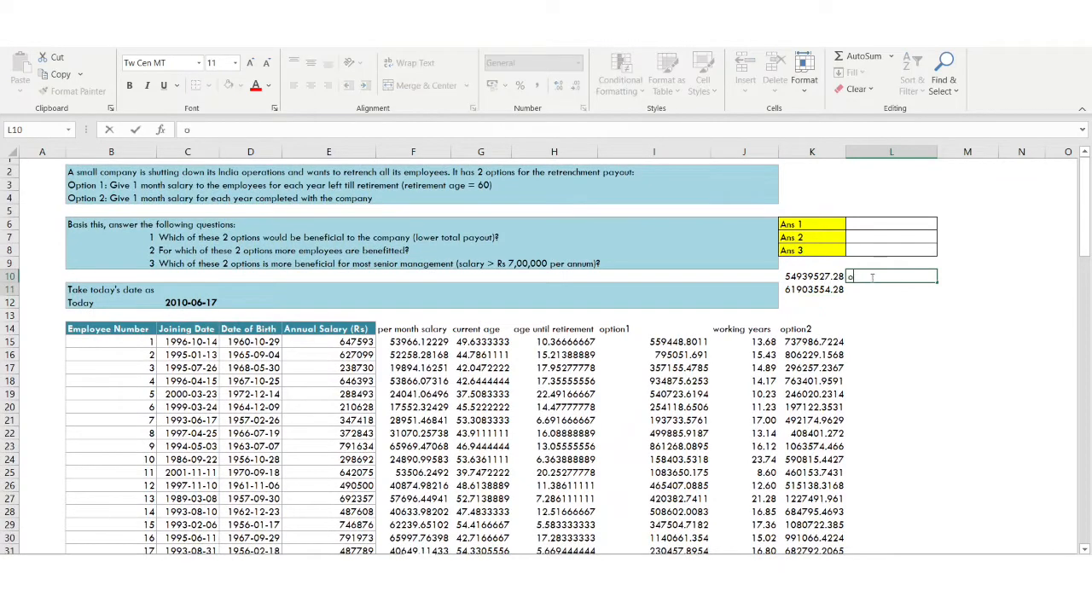
type("ption1")
key("Return")
type("option1")
key("BackSpace")
type("2")
key("Return")
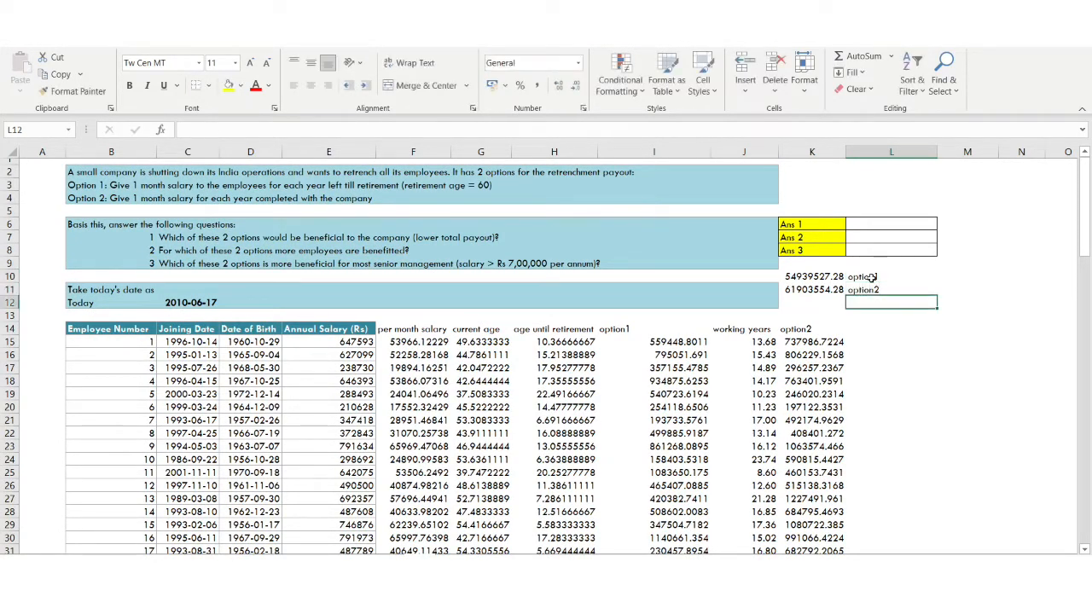
Step: Compare the payout totals in K10:K11 and enter "option1" for Ans 1 in L6 and "option2" for Ans 2 in L7
left_click(819, 277)
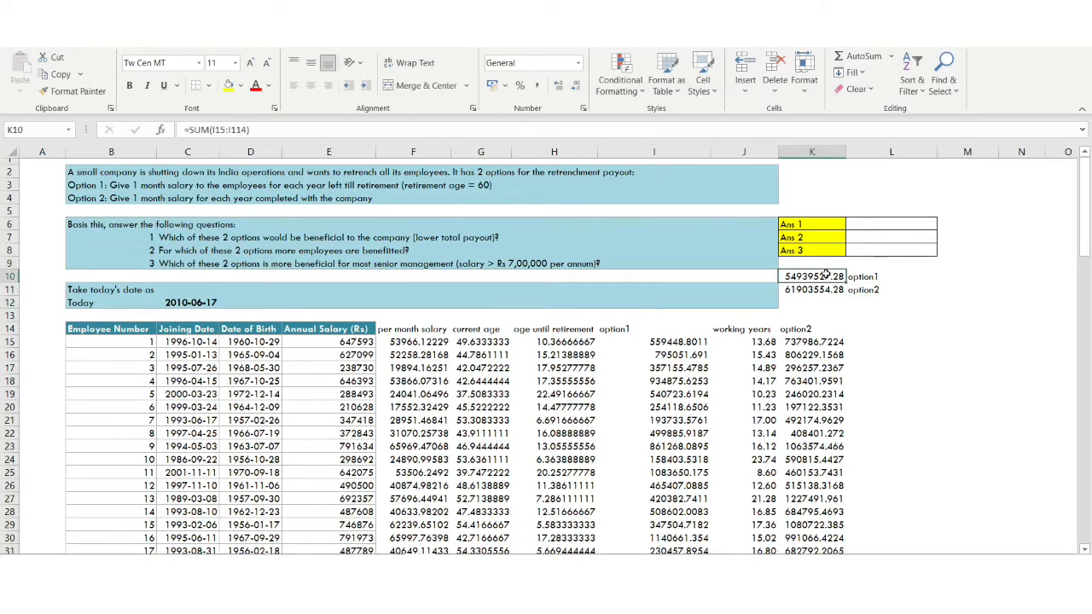
left_click(866, 224)
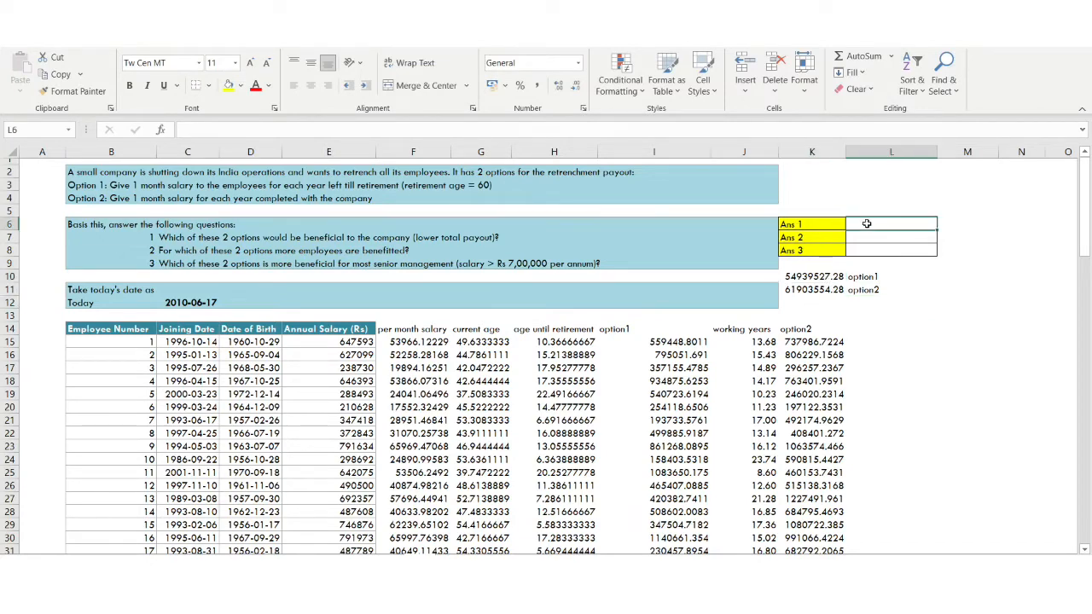
type("option")
key("Return")
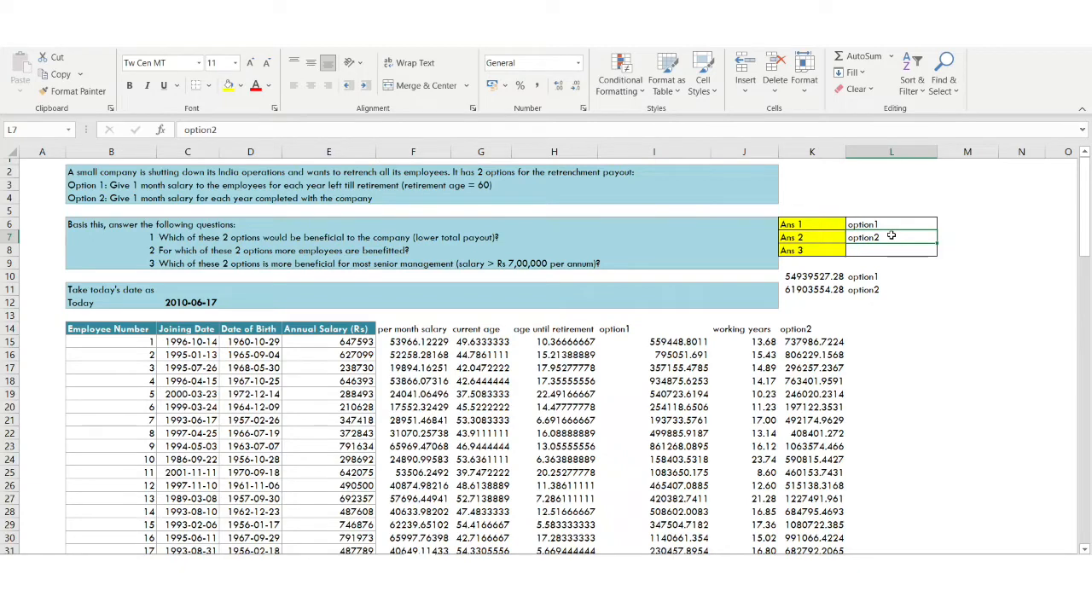
left_click(807, 276)
left_click_drag(810, 278, 840, 291)
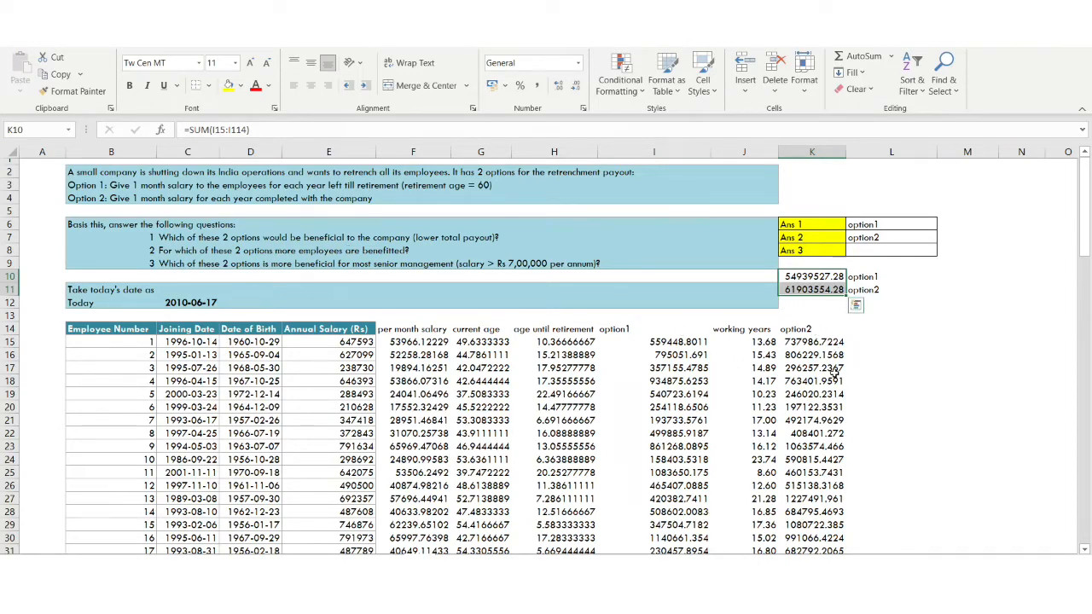
Step: Calculate the first employee's difference between the option 1 and option 2 payouts in L15 with =I15-K15
left_click(873, 342)
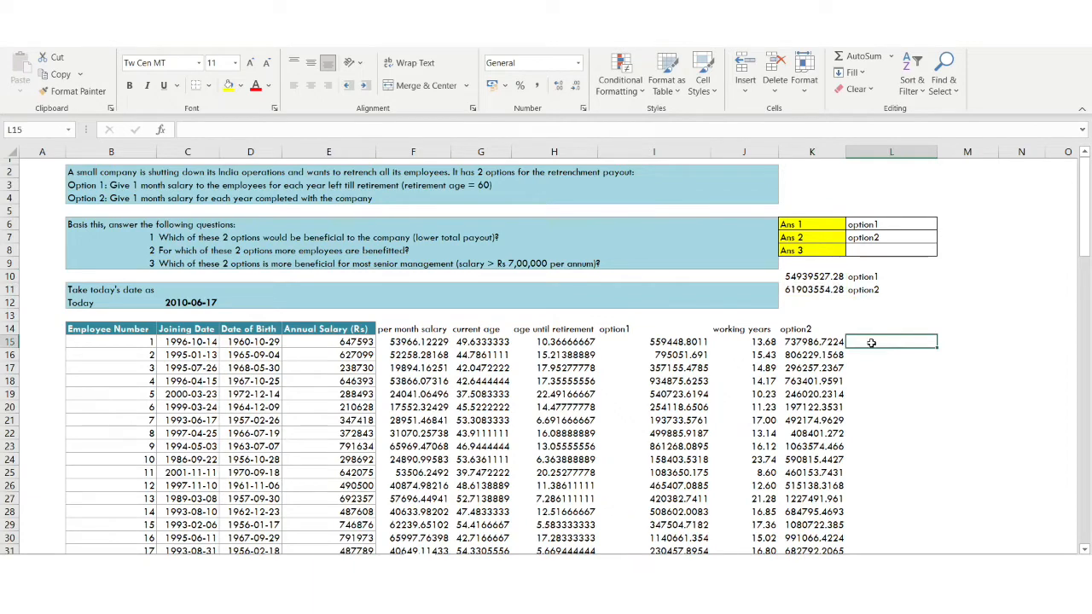
type("=")
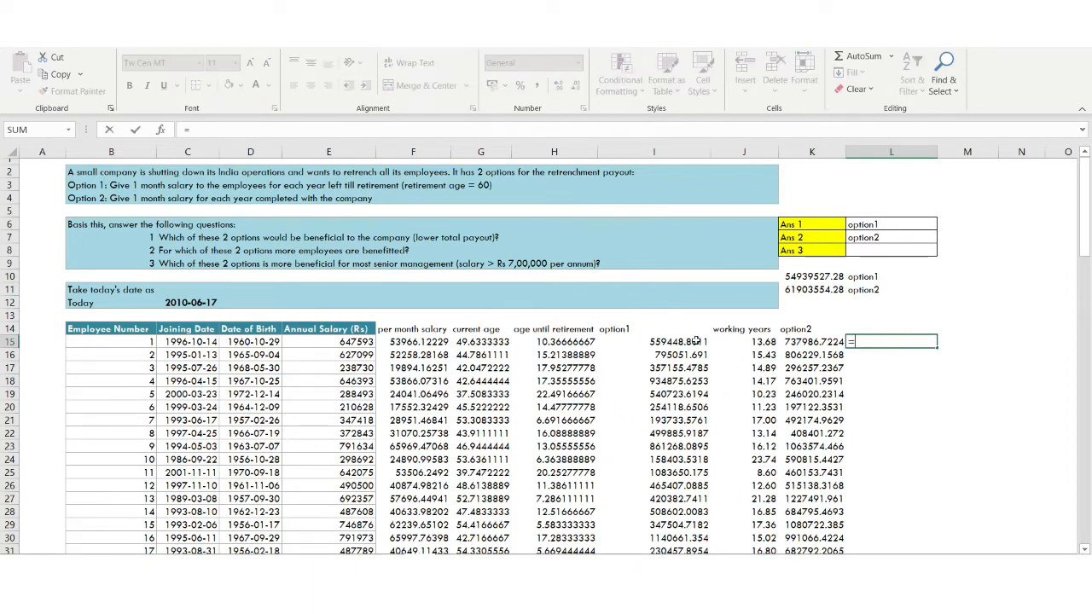
left_click(696, 342)
type("-")
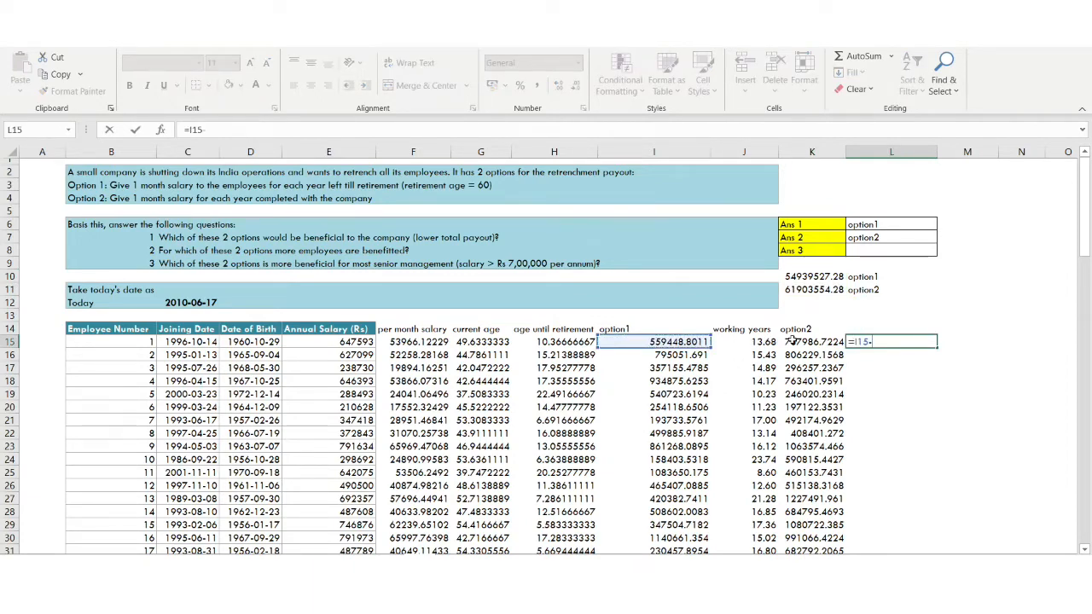
left_click(804, 342)
key("Return")
left_click(804, 342)
left_click(873, 342)
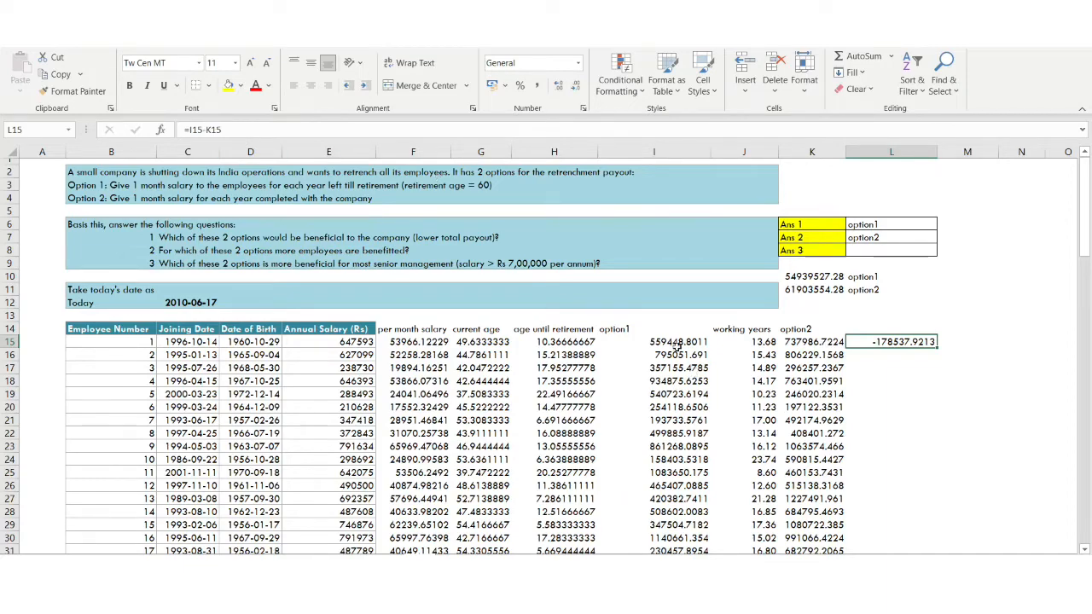
Step: Fill the payout difference formula from L15 down to L114 for all employees and return to L15
left_click(792, 346)
key("ctrl+Down")
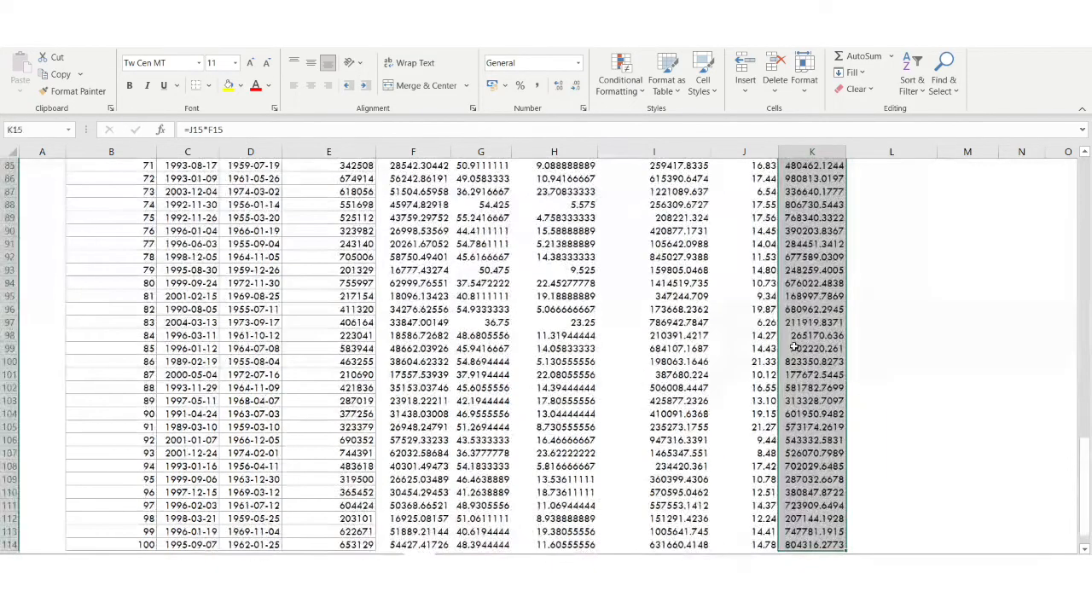
key("Right")
key("ctrl+shift+Up")
key("ctrl+d")
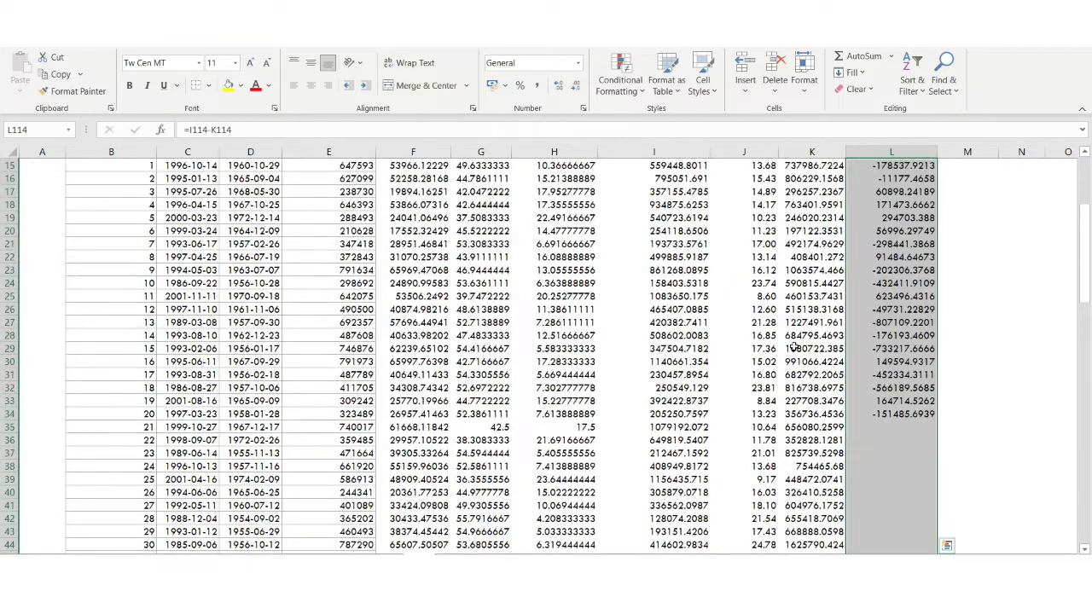
left_click(889, 337)
key("ctrl+Up")
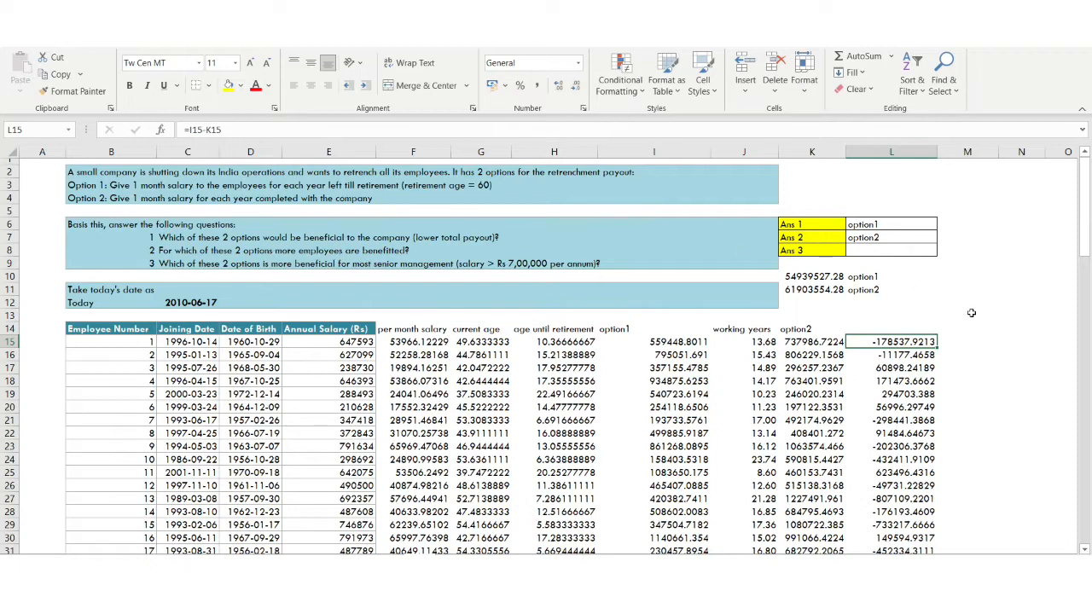
Step: Test in M15 whether the first employee's payout difference is positive with =L15>0
left_click(954, 341)
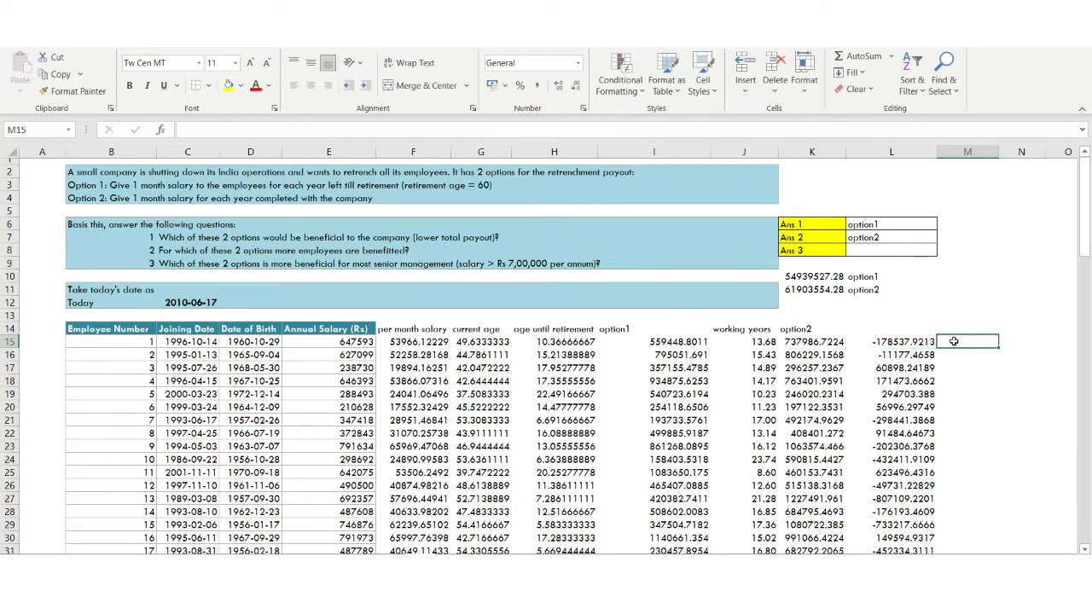
double_click(953, 341)
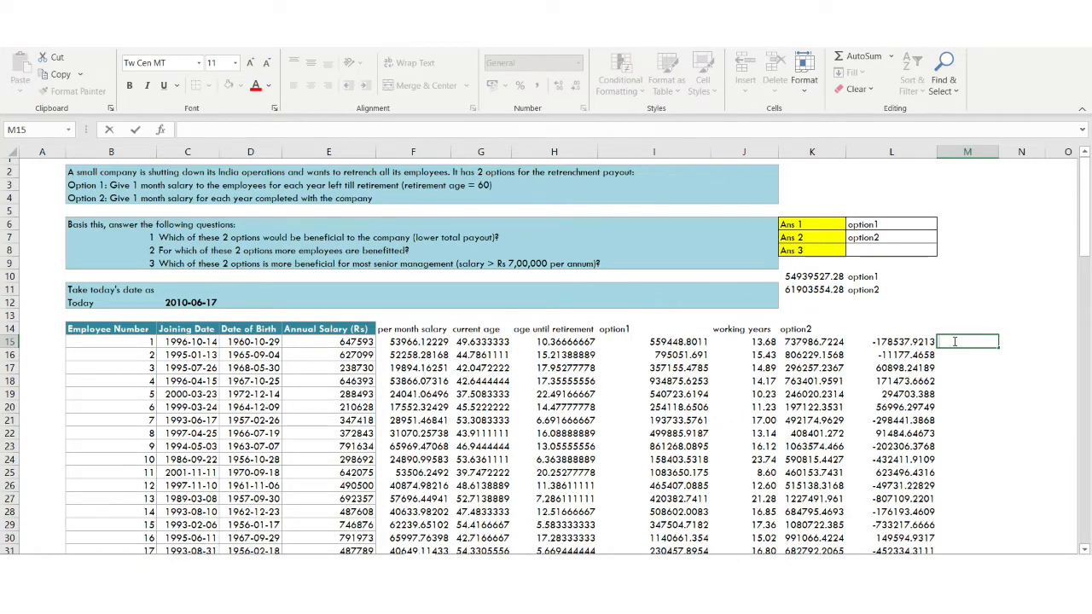
type("=")
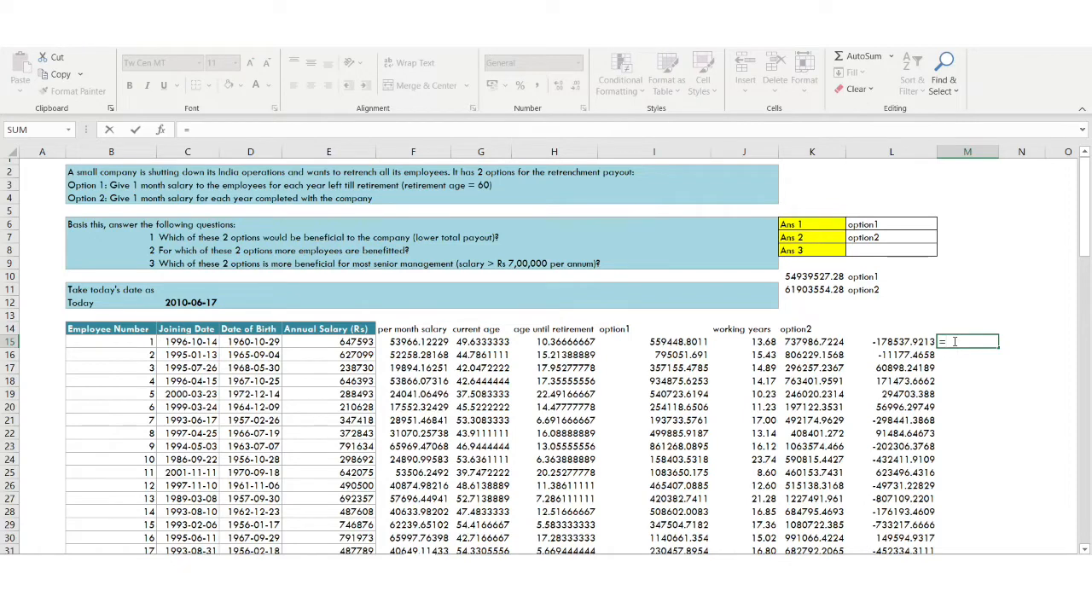
key("Left")
type(">0")
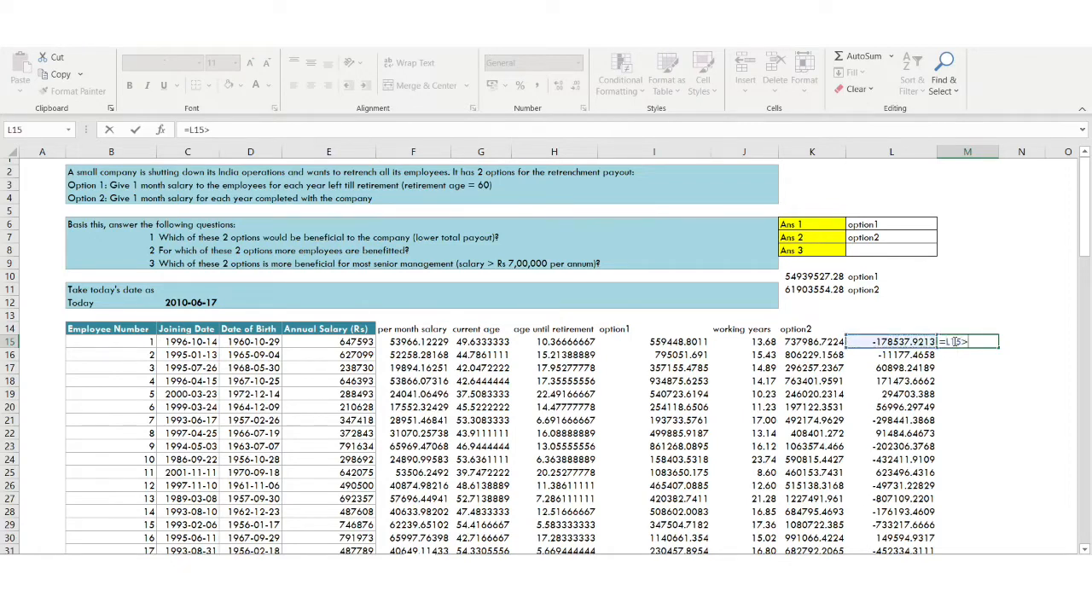
key("Return")
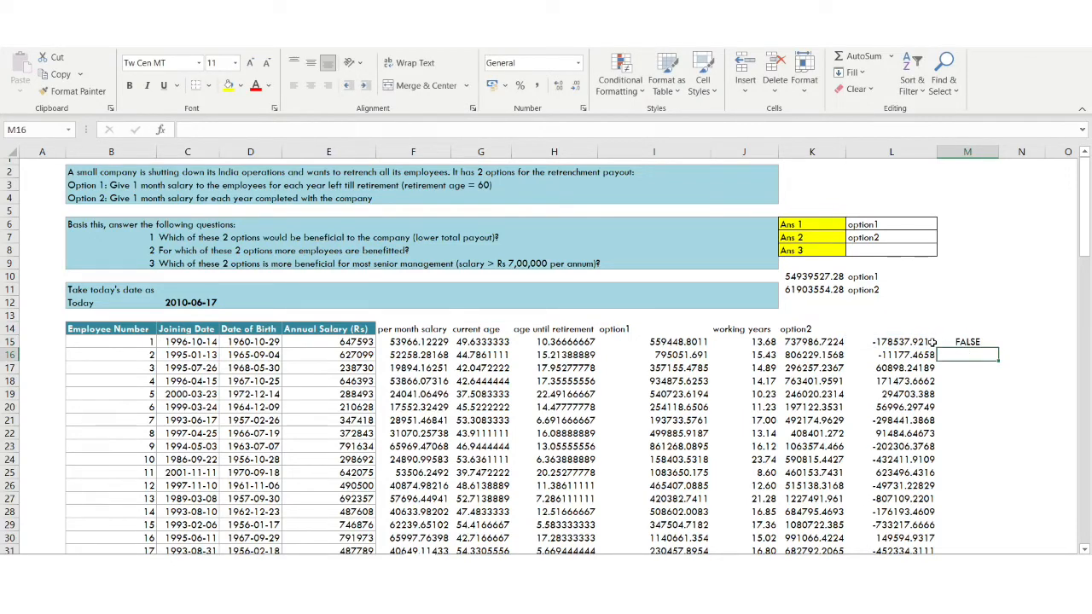
Step: Fill the positive-difference test from M15 down to M114 for all employees
left_click(933, 341)
key("ctrl+shift+Down")
key("ctrl+Down")
key("Right")
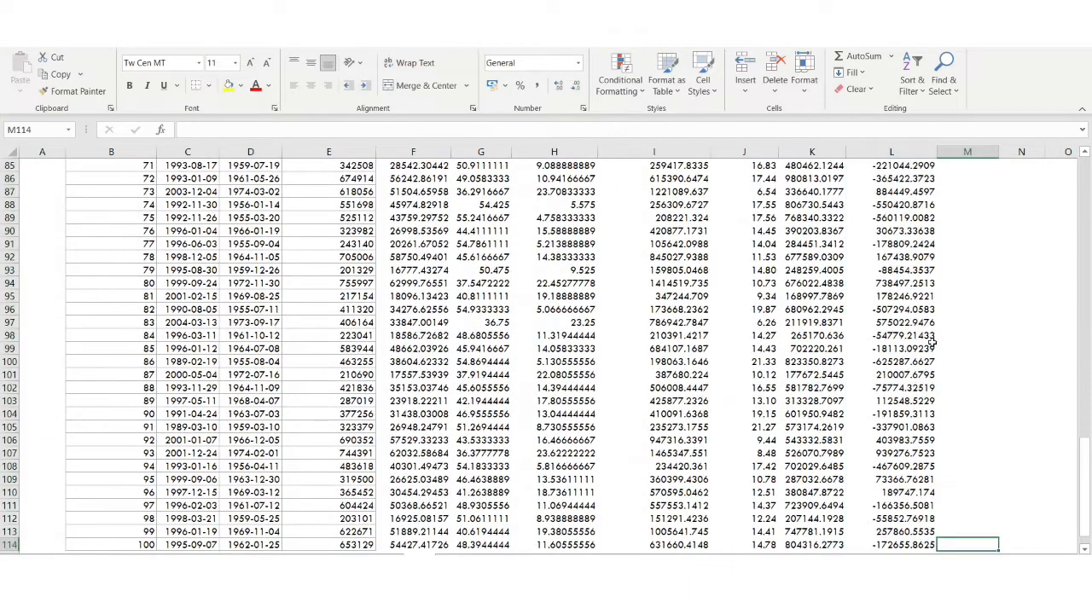
key("ctrl+shift+Up")
key("ctrl+d")
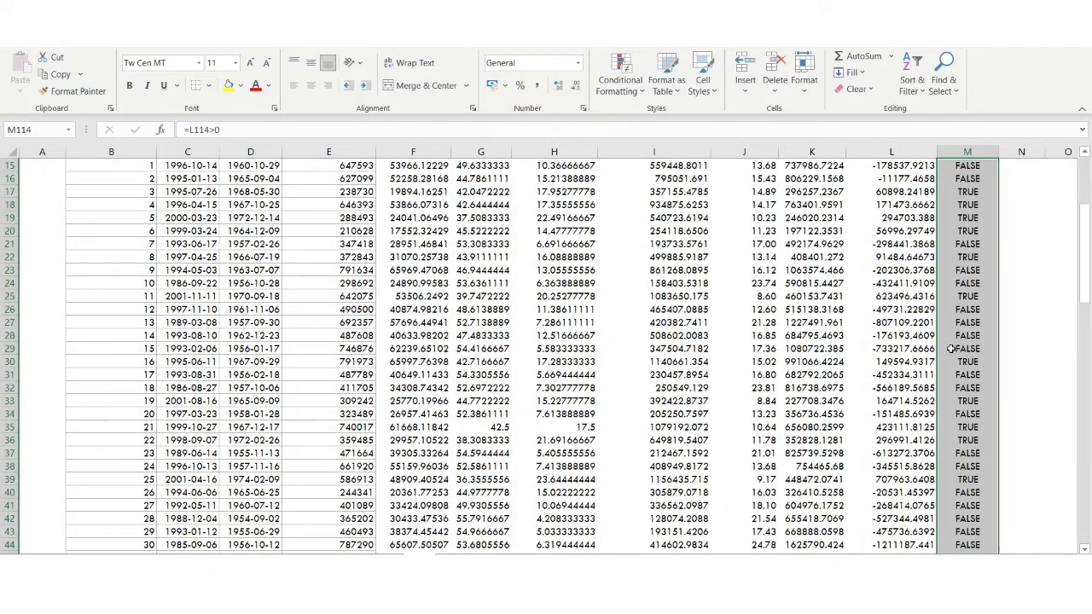
scroll(950, 348, "up", 4)
Step: Count the FALSE results of the payout difference test in N15 with =COUNTIF(M15:M114,"false")
left_click(1012, 343)
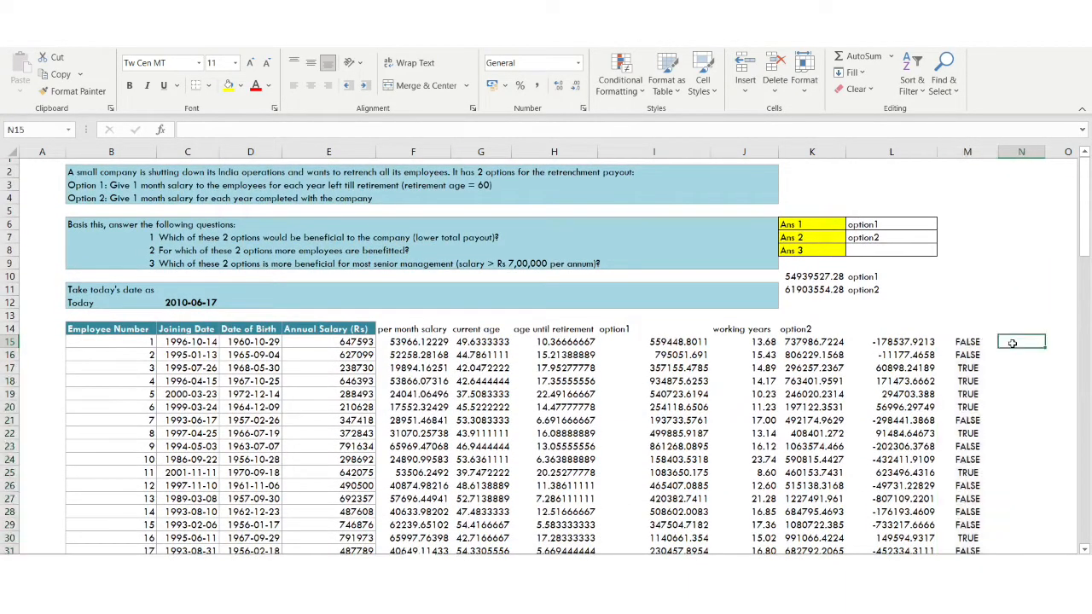
scroll(1012, 343, "right", 1)
type("=count")
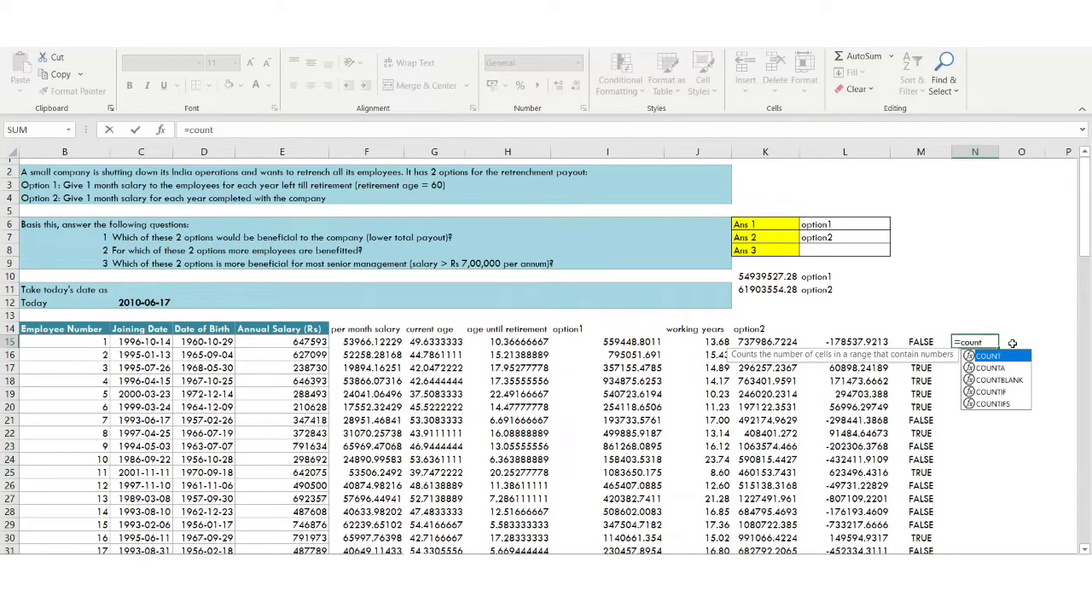
type("if(")
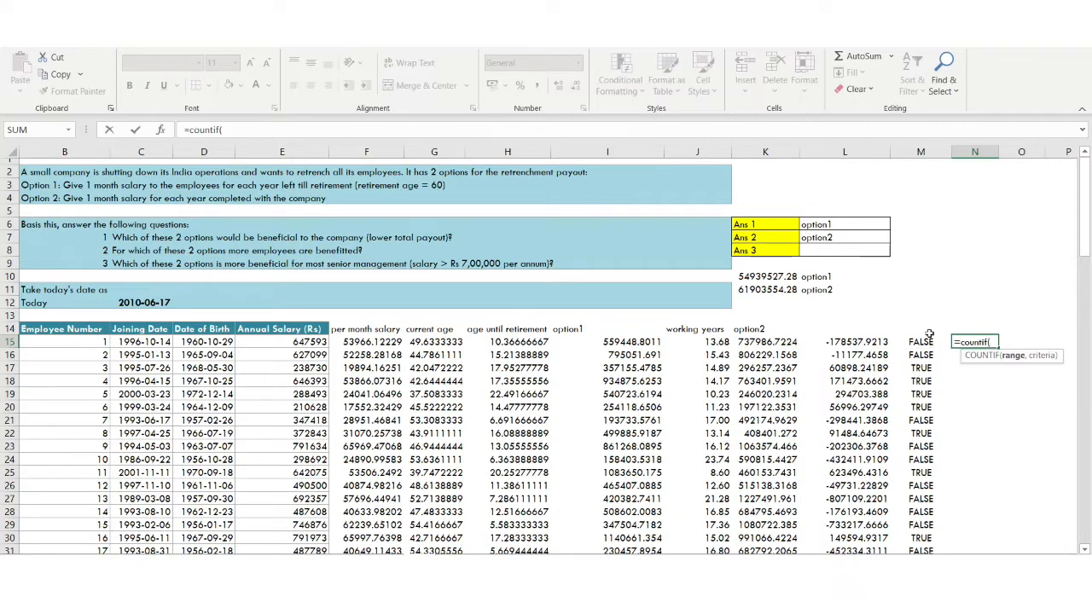
left_click(908, 341)
key("ctrl+shift+Down")
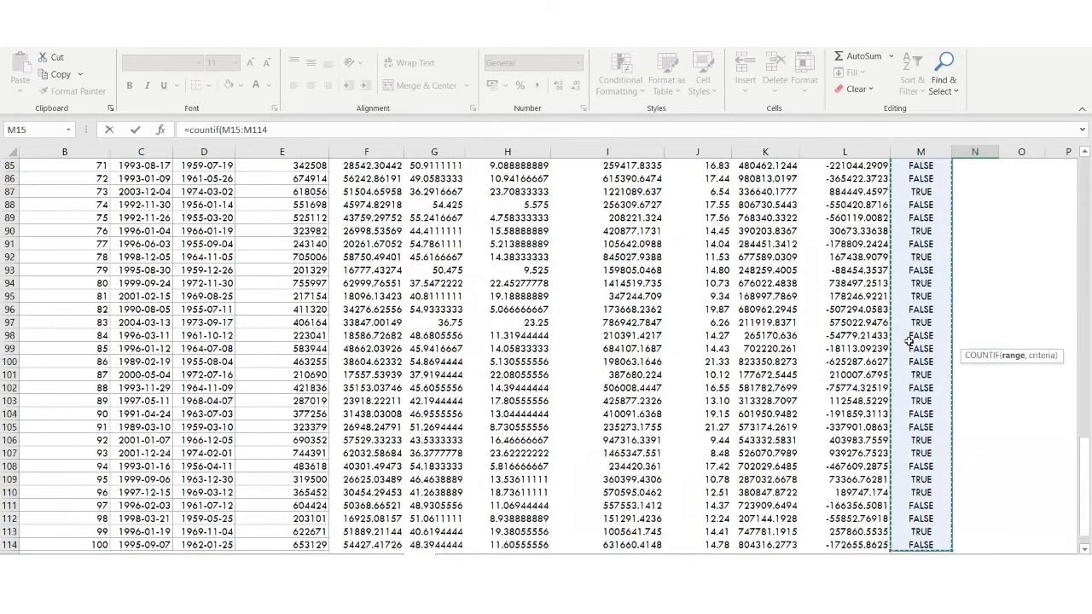
type(",\"false\")")
key("Return")
left_click(981, 341)
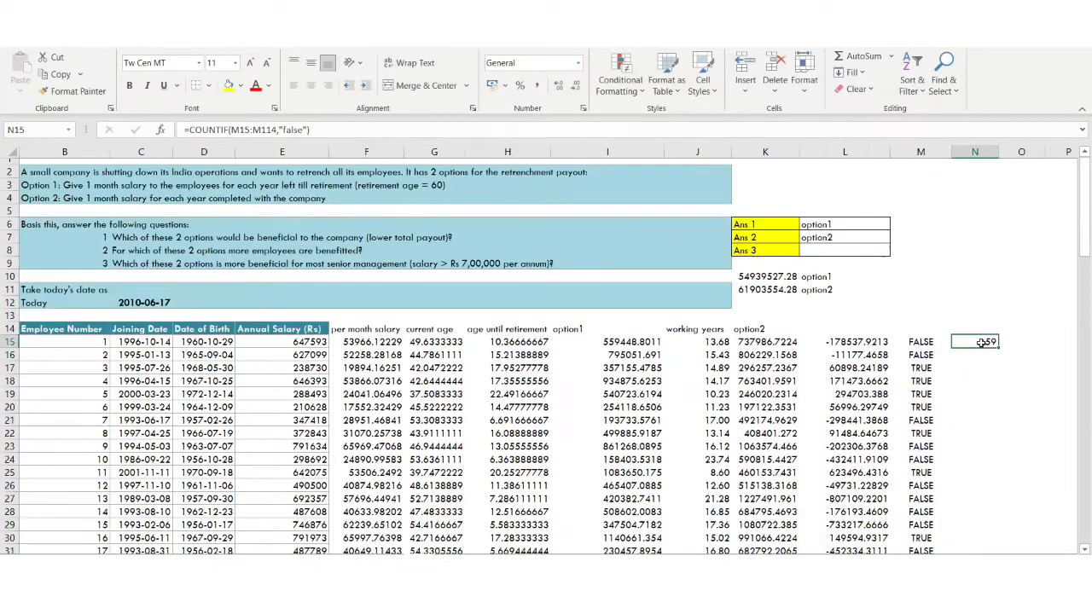
key("ctrl+c")
left_click(973, 356)
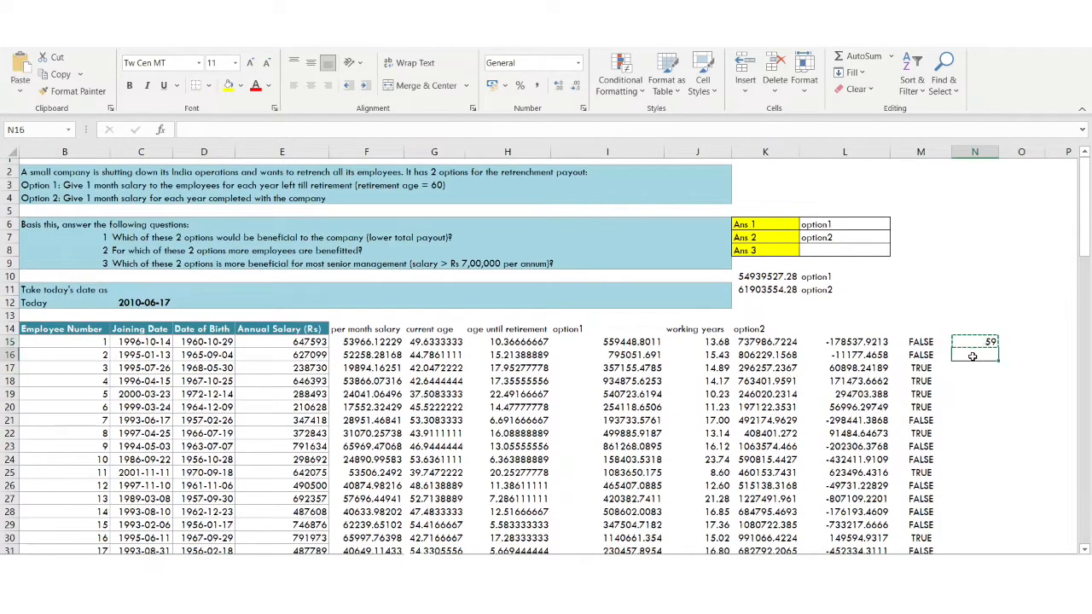
key("ctrl+v")
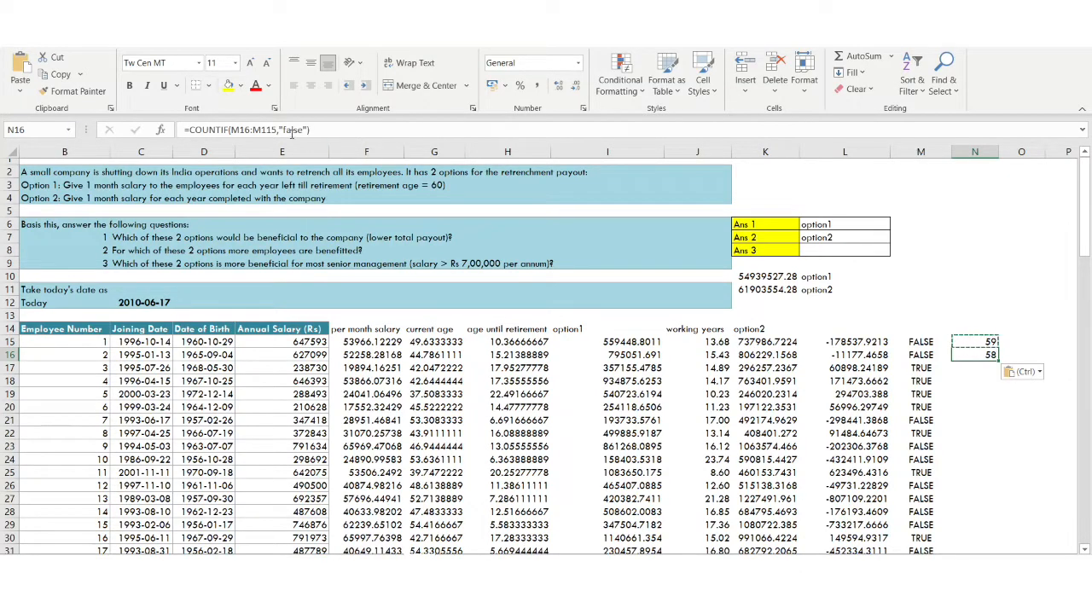
key("BackSpace")
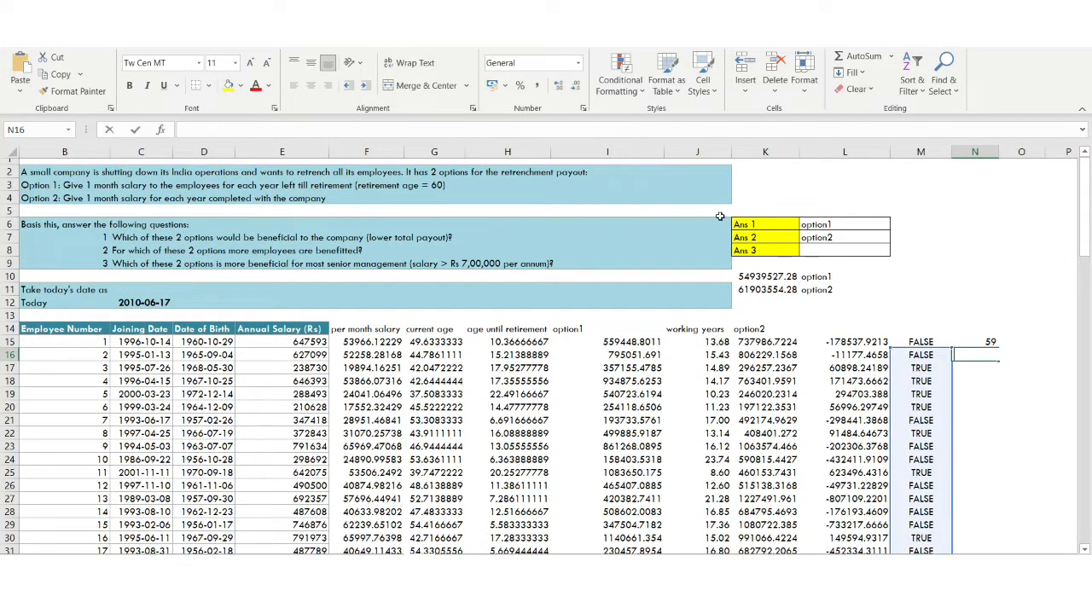
Step: Count the TRUE results of the payout difference test in N16 with =COUNTIF(M15:M114,"TRUE")
type("=coun")
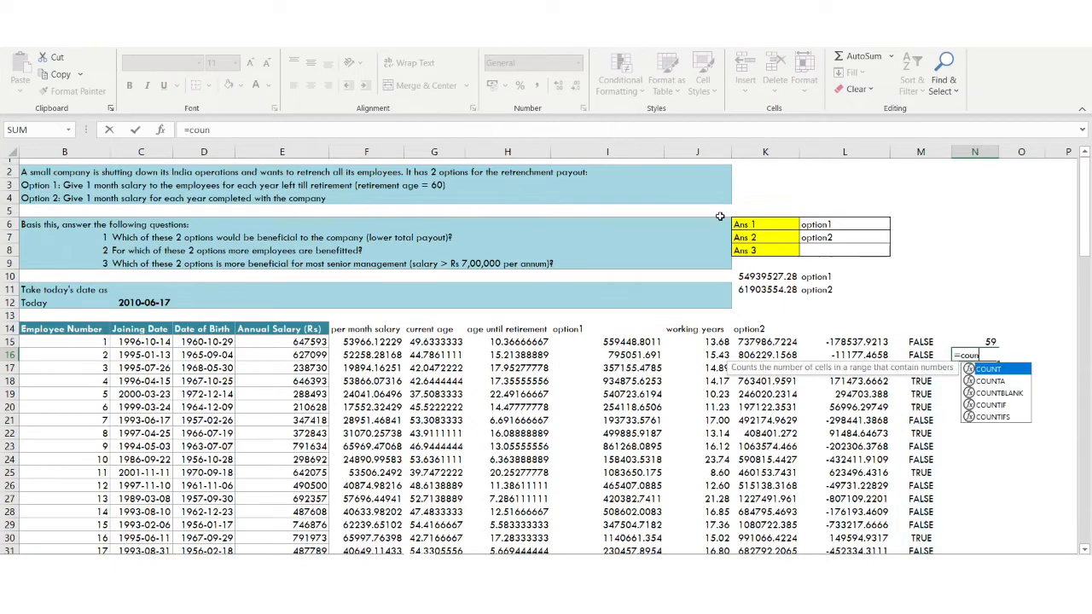
type("tif(")
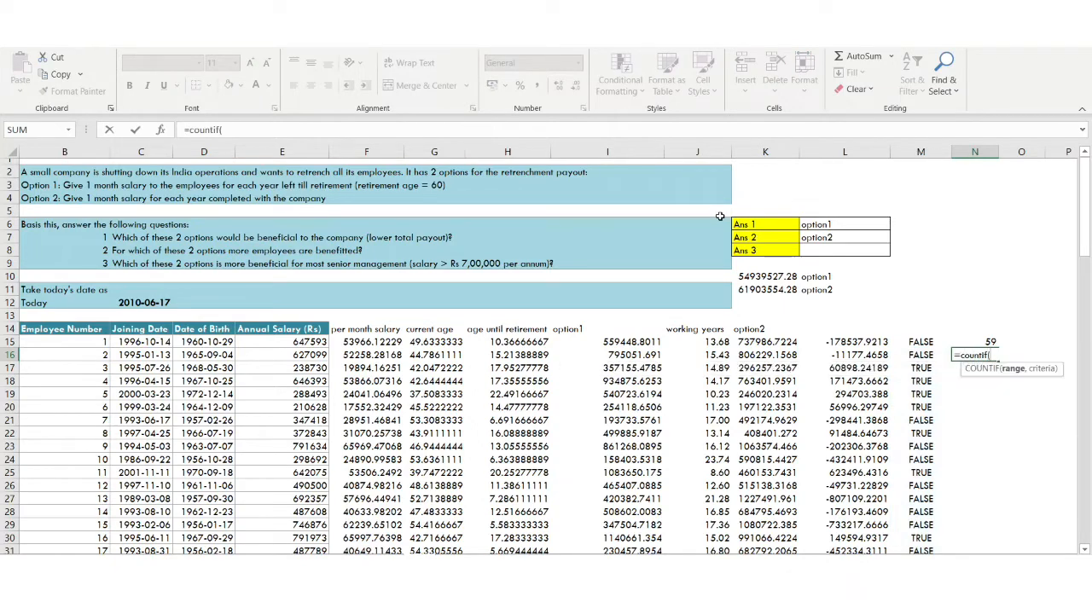
left_click(927, 342)
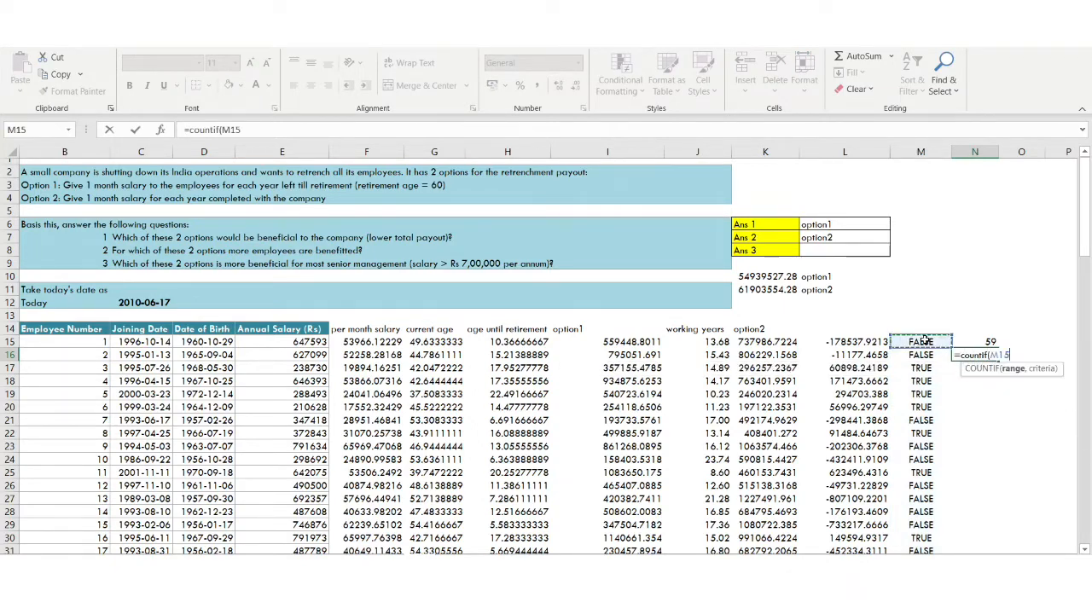
key("ctrl+shift+Down")
type(",")
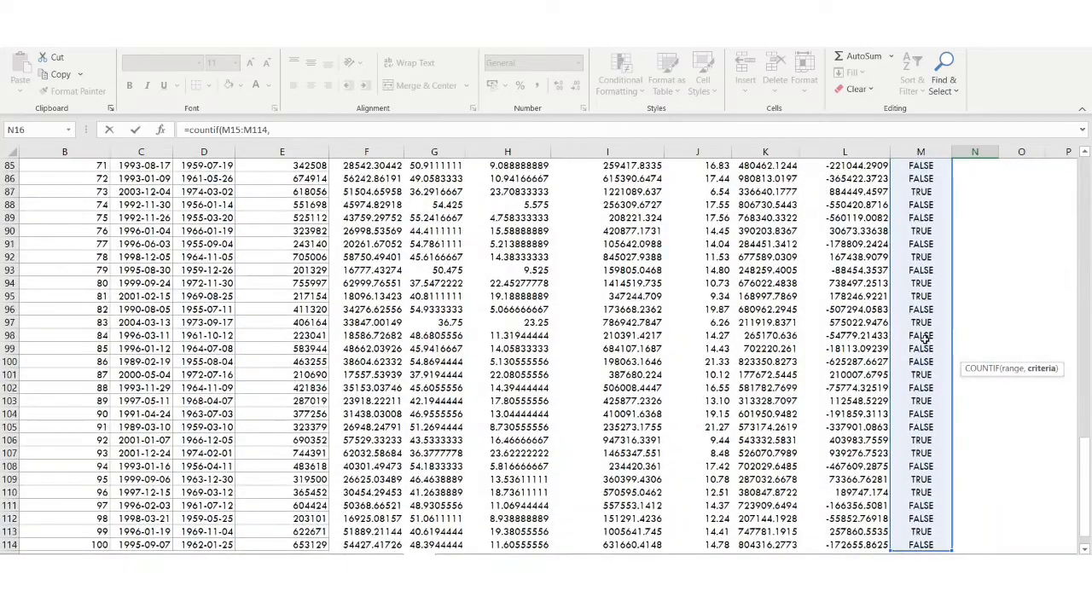
type("\"TRUE\")")
key("Return")
scroll(947, 345, "up", 5)
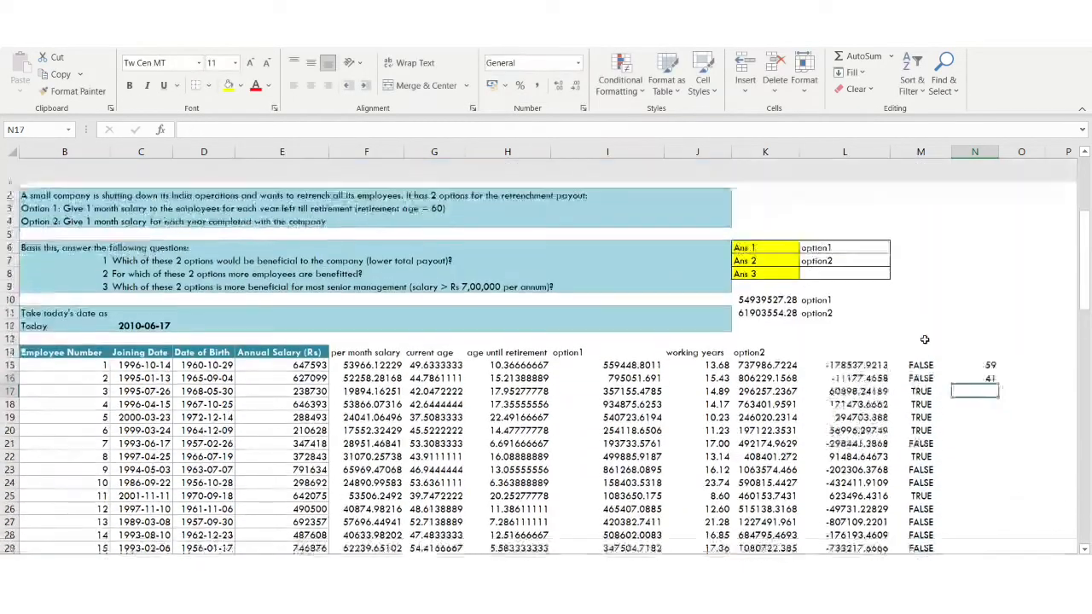
left_click(984, 355)
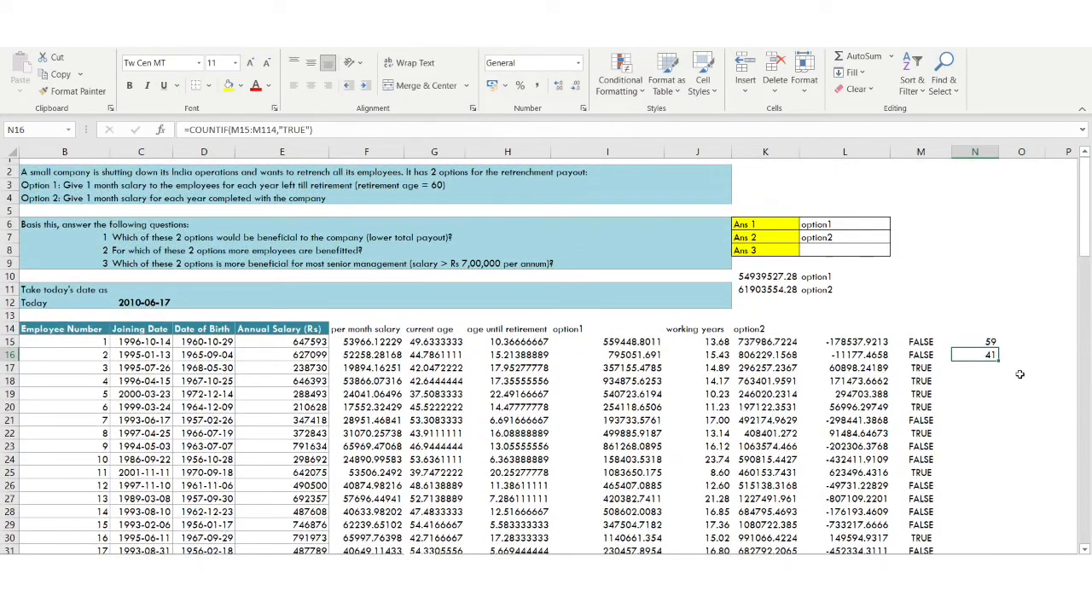
Step: Label the two counts FALSE in O15 and TRUE in O16, and check the difference formula in L15
left_click_drag(985, 337, 986, 352)
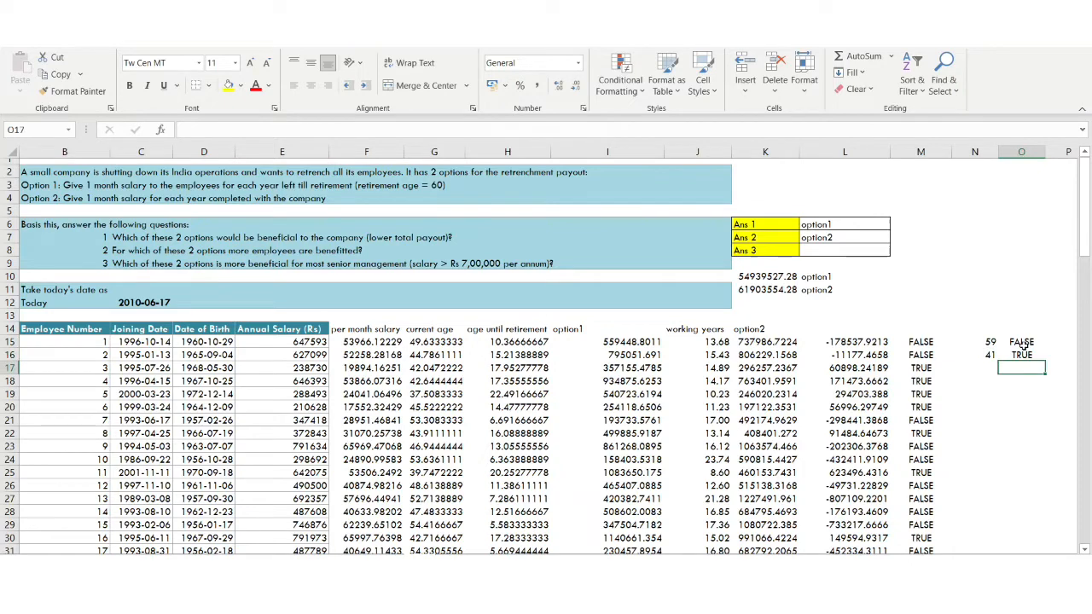
left_click_drag(1015, 342, 986, 343)
left_click_drag(1030, 355, 991, 356)
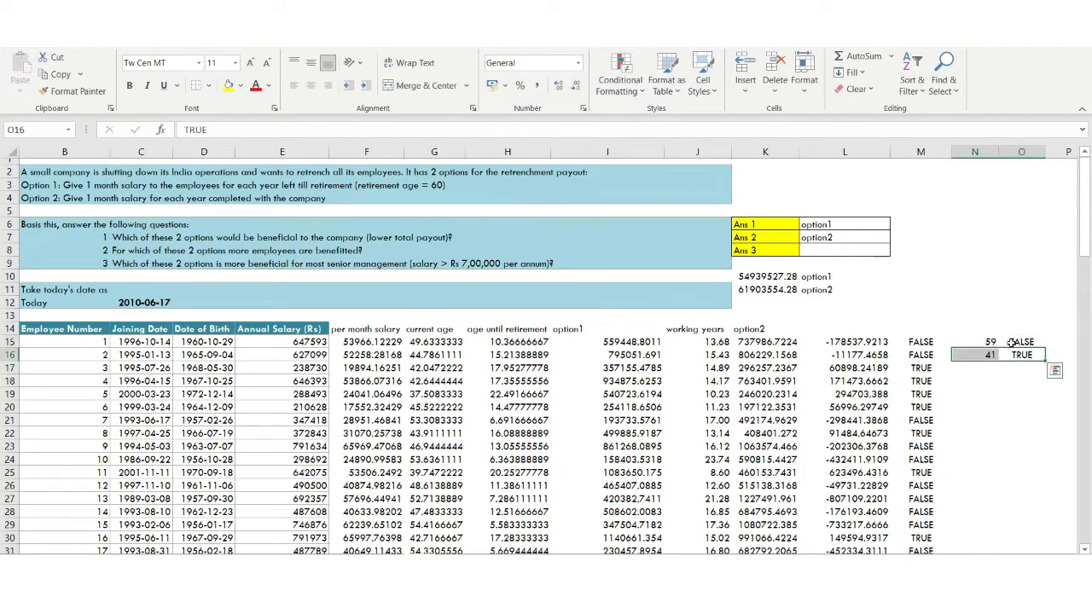
left_click(1010, 341)
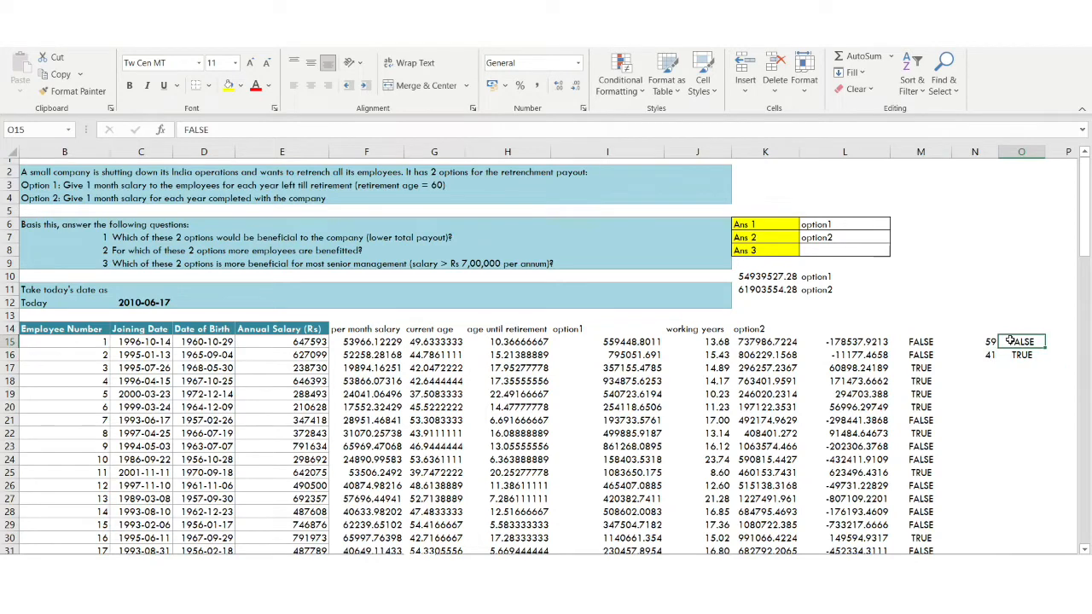
left_click(869, 342)
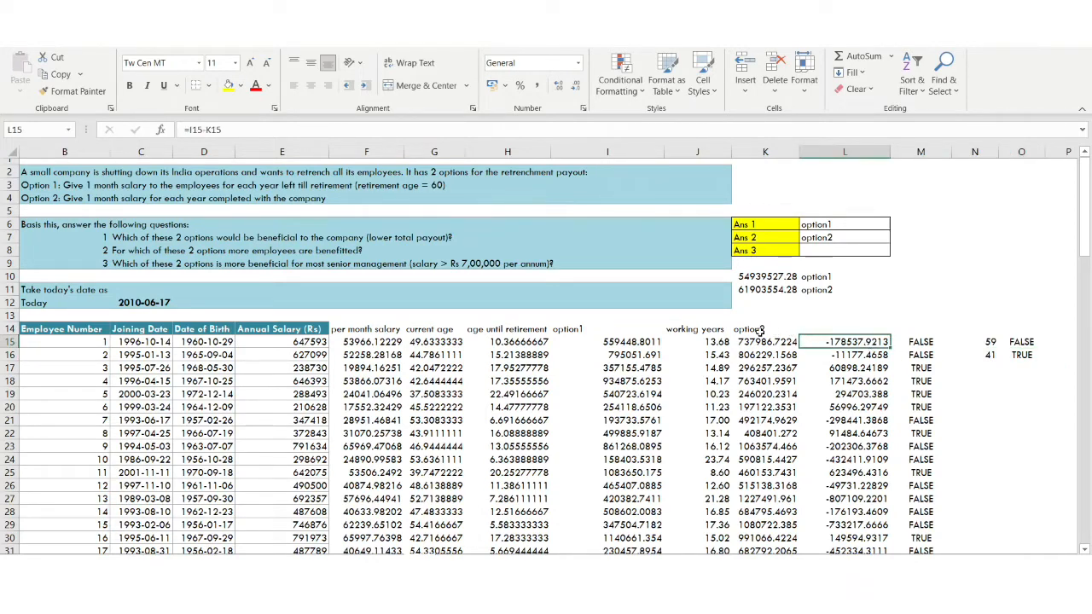
Step: Enter the note "OPTION2 IS MUCH BETTER THAN OPTION 1" in P15 beside the FALSE count
left_click(1048, 341)
scroll(1048, 341, "right", 2)
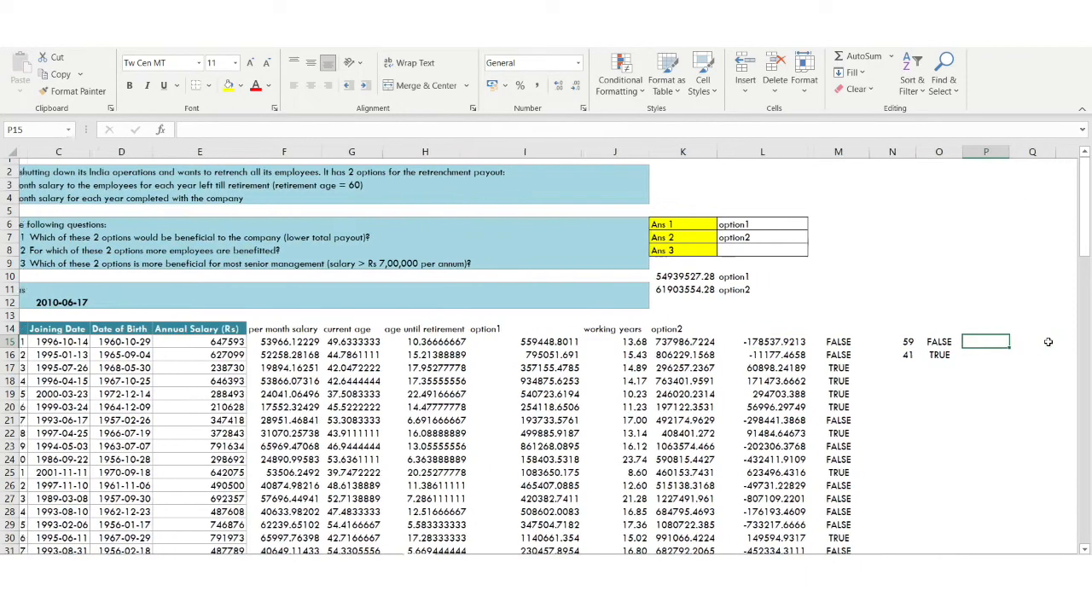
type("OPTION")
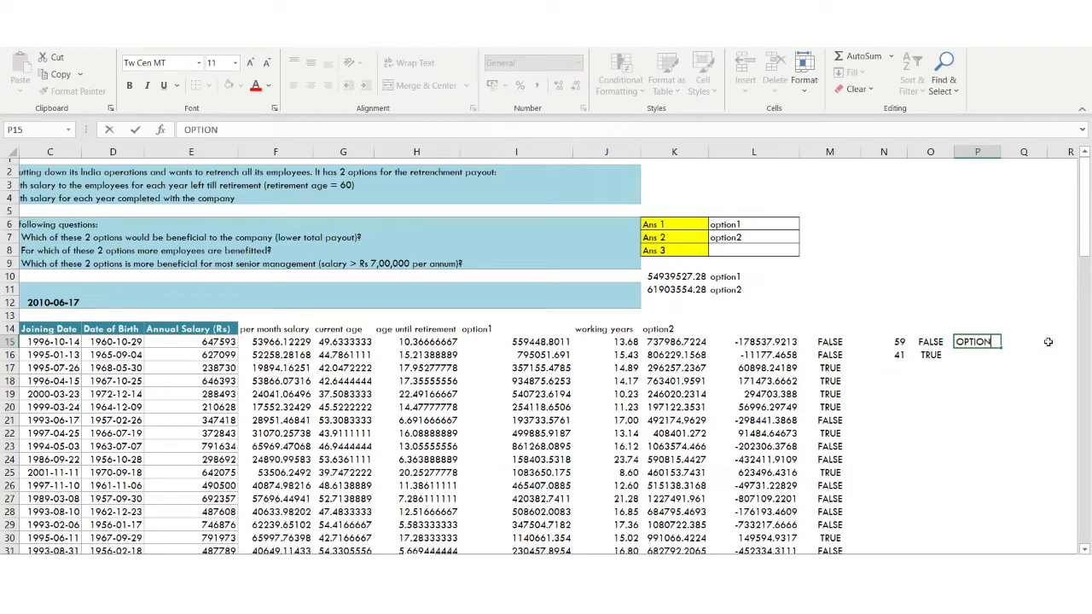
type("2 IS MUCH BETTER THAN ")
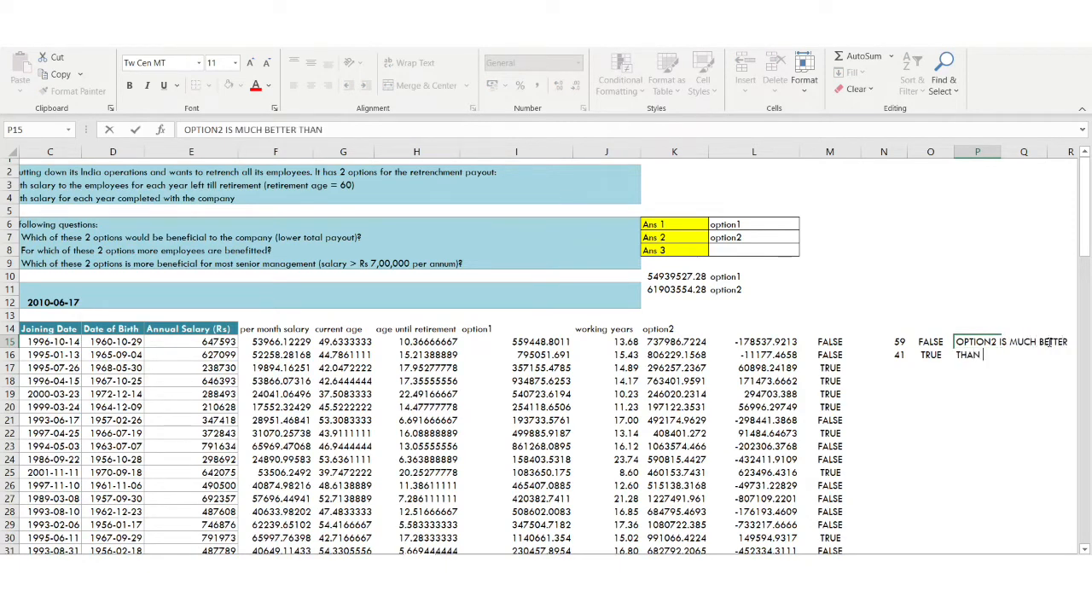
type("OPTION 1")
key("Return")
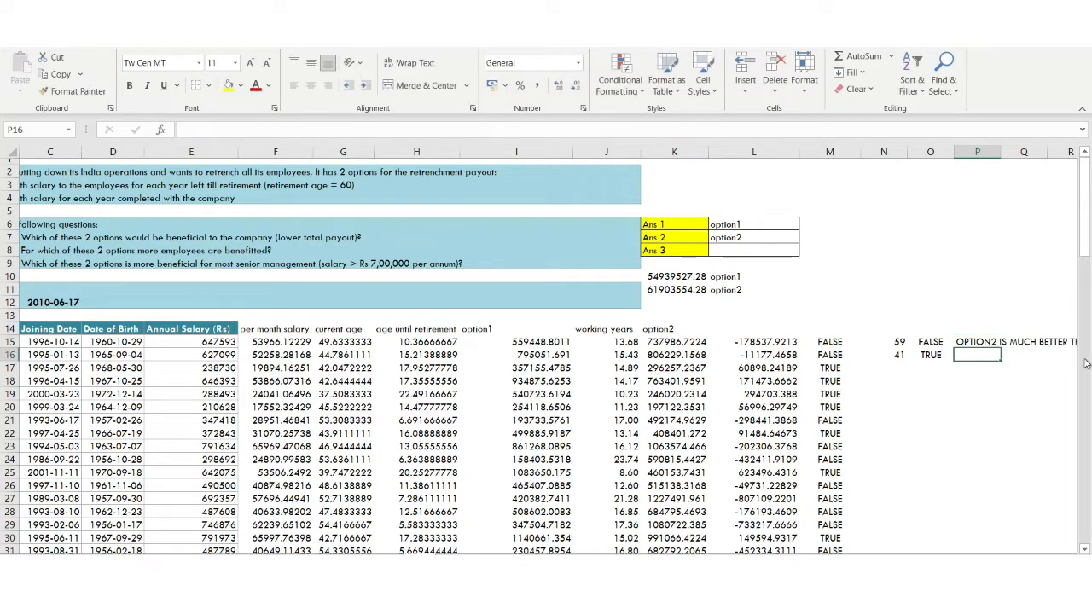
Step: Copy the note from P15 to P16 and change it to "OPTION1 IS MUCH BETTER THAN OPTION 2"
scroll(965, 402, "right", 3)
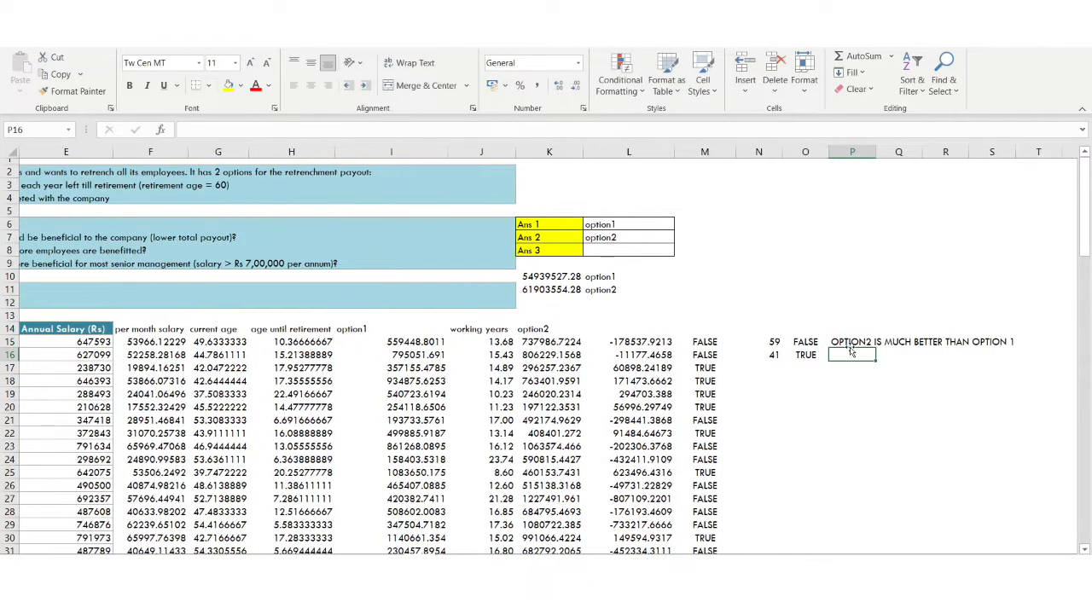
left_click(849, 342)
key("ctrl+c")
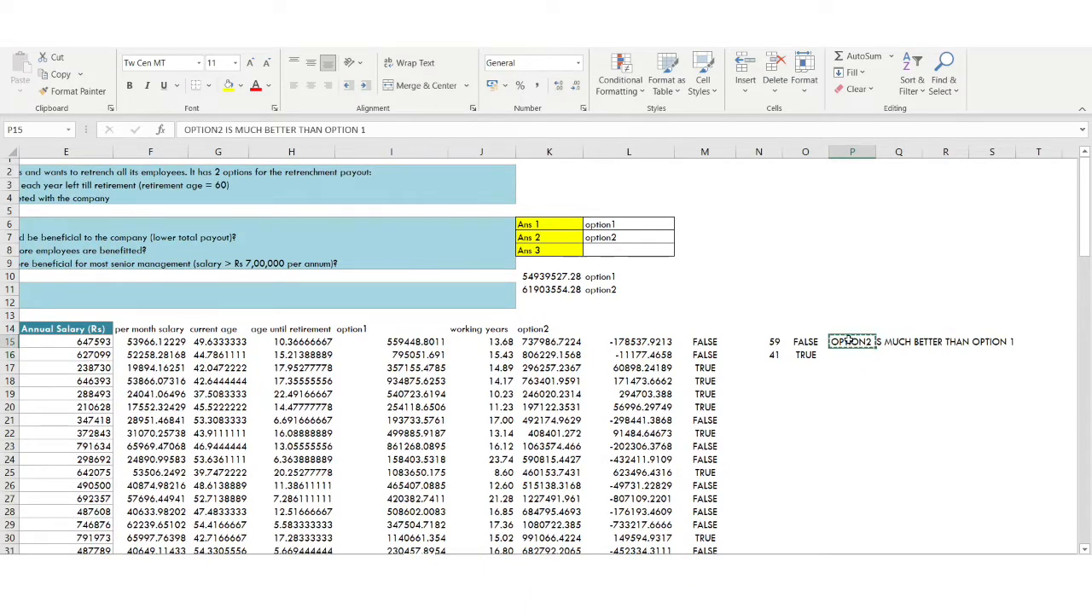
left_click(849, 355)
key("ctrl+v")
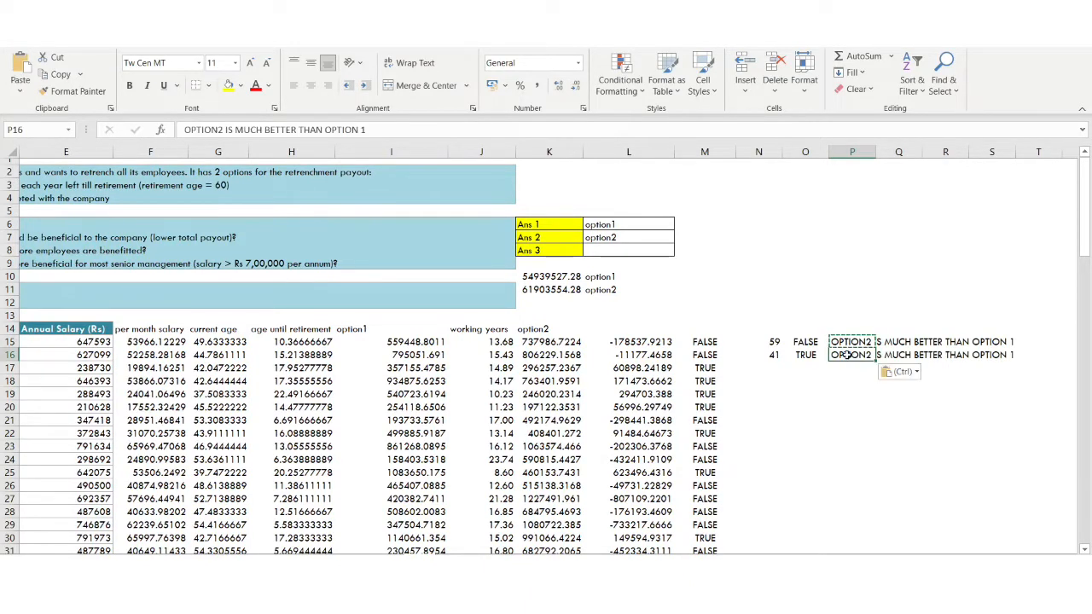
double_click(870, 355)
key("BackSpace")
type("1")
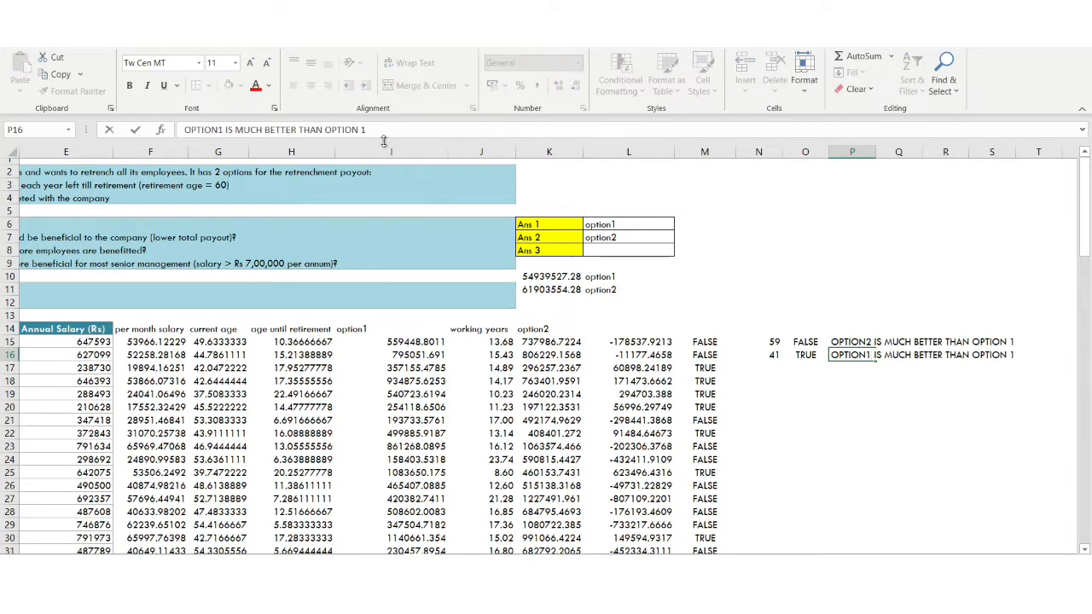
type("2")
key("Return")
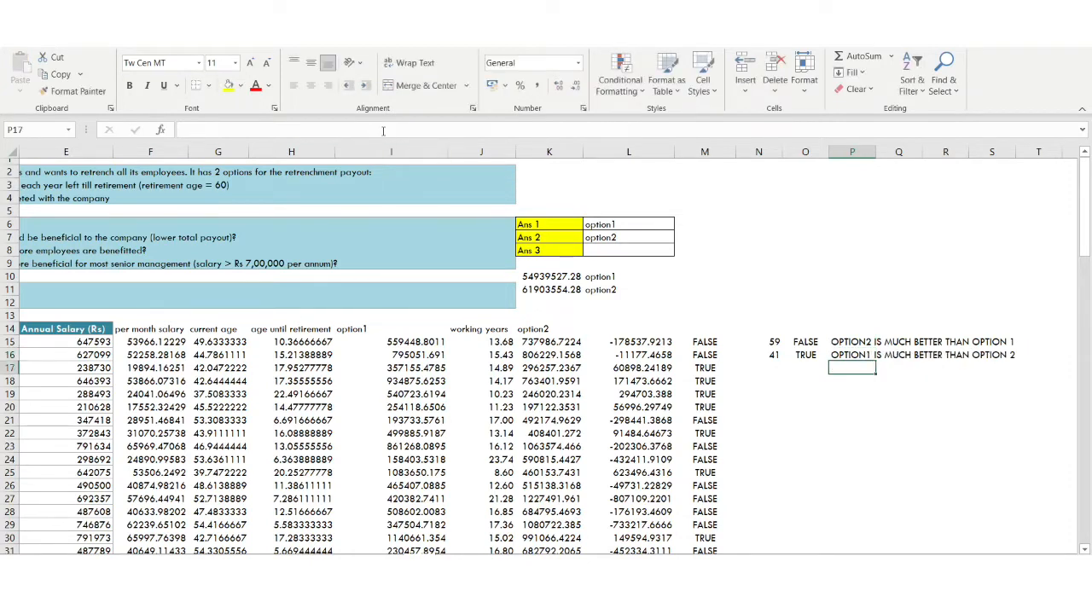
Step: Check the Ans 2 entry in L7 against the FALSE count in N15 and the notes in P15:P16
left_click(631, 238)
mouse_move(783, 342)
left_mouse_down()
mouse_move(800, 342)
mouse_move(778, 342)
left_mouse_up()
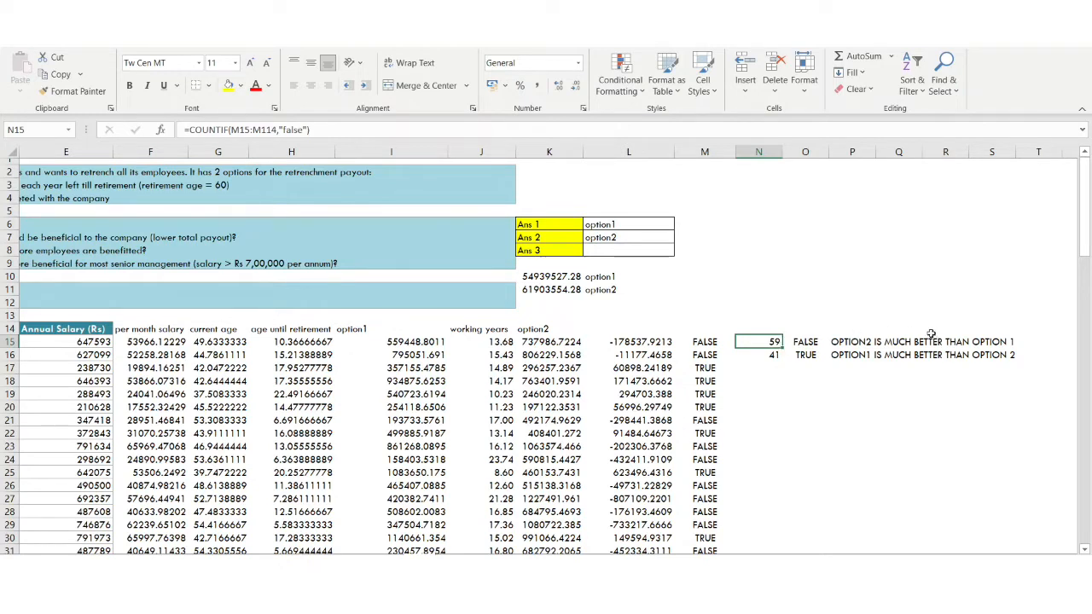
left_click_drag(843, 355, 968, 357)
left_click(851, 341)
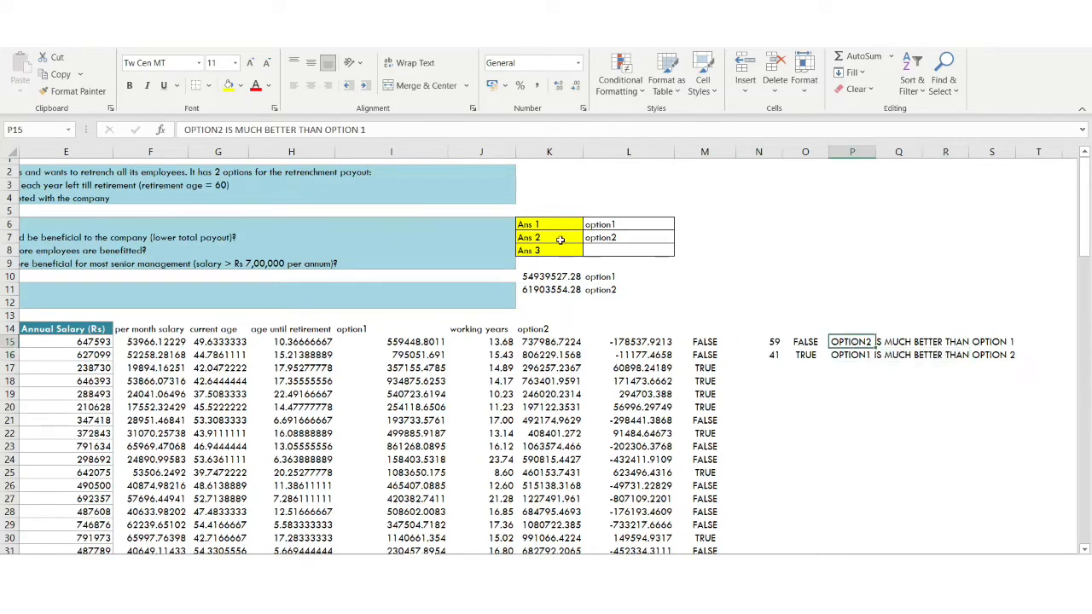
scroll(554, 238, "left", 2)
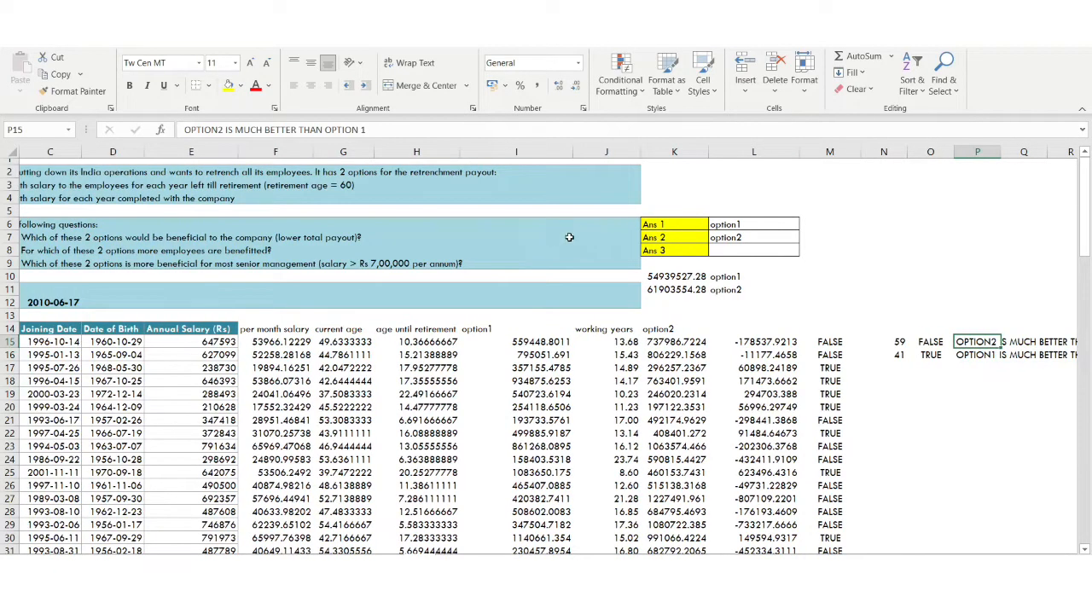
left_click(761, 238)
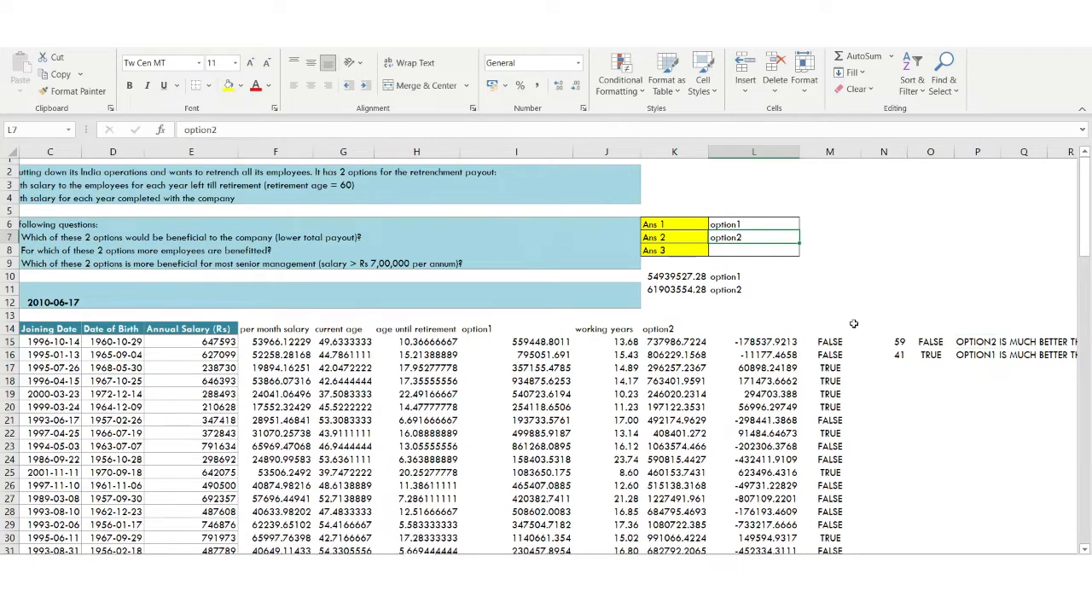
Step: Review the empty Ans 3 cell L8 and read question 3 in C9 about the option that benefits senior management
left_click(750, 249)
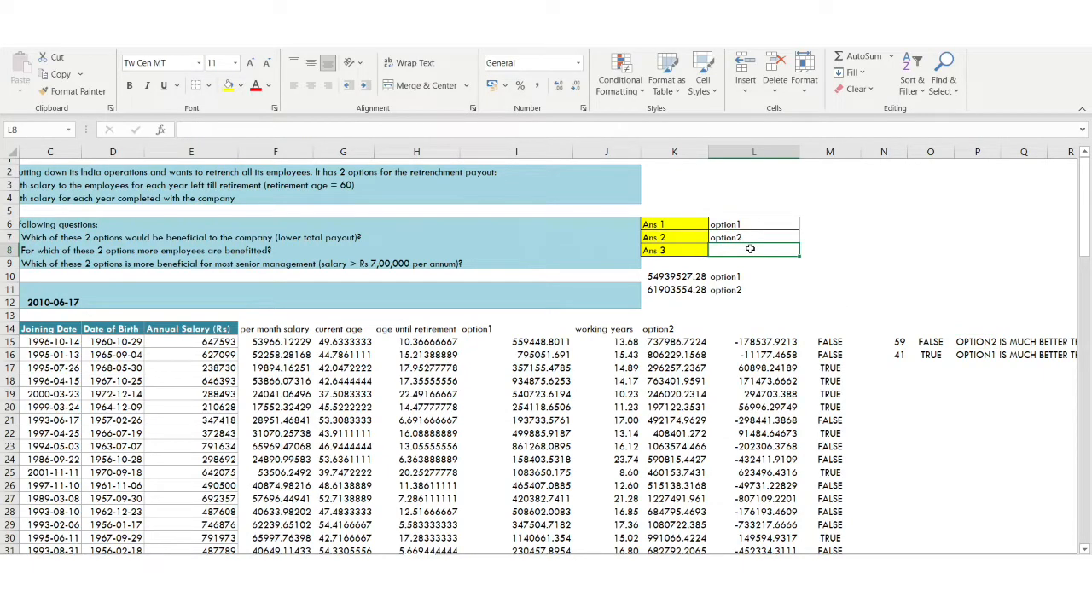
left_click_drag(661, 242, 730, 237)
scroll(729, 237, "left", 2)
left_click_drag(162, 264, 424, 262)
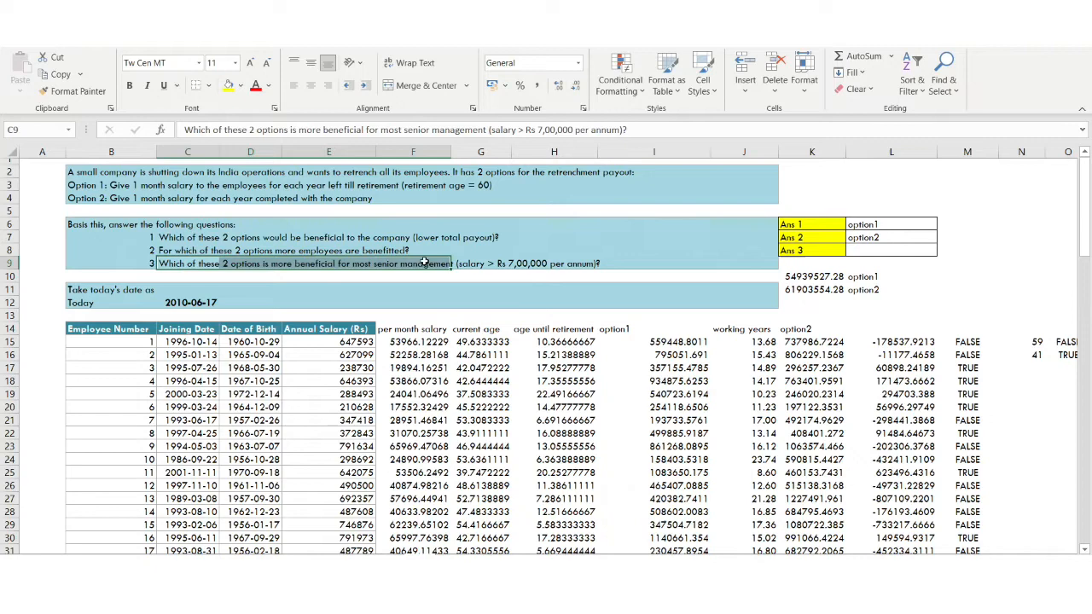
Step: Add the headings DIFF in L14 and TRUEFALSE in M14 above the payout difference and comparison columns
left_click(472, 275)
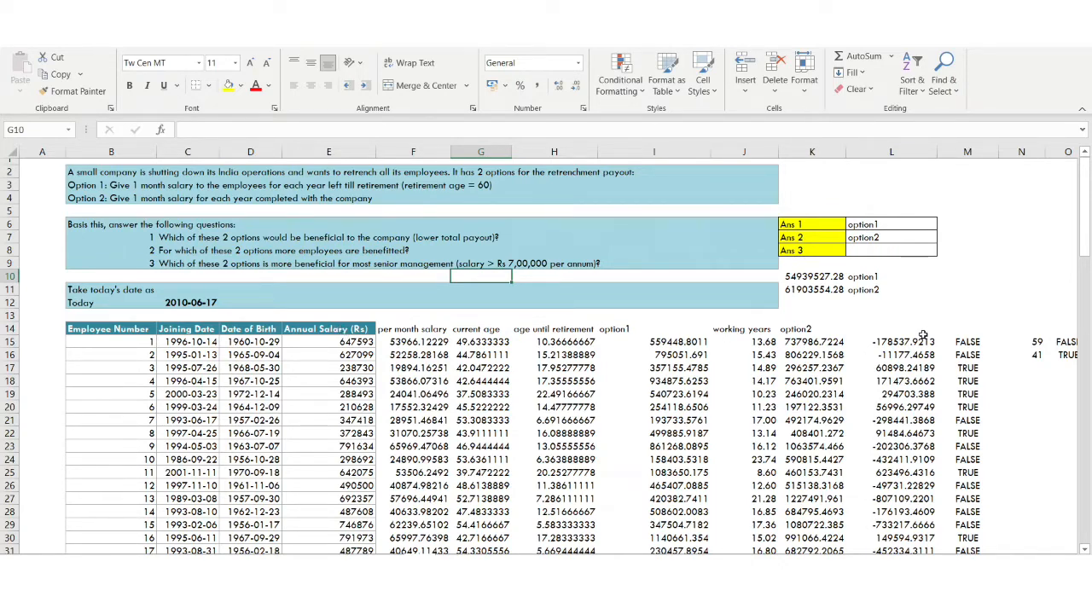
left_click(818, 329)
left_click(868, 328)
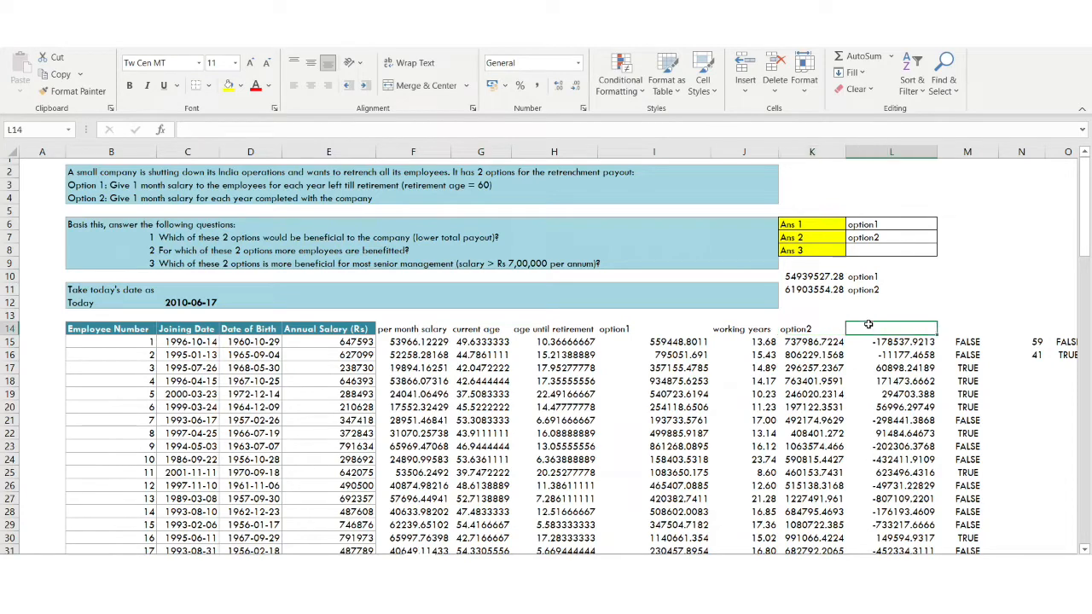
type("DIFF")
key("Return")
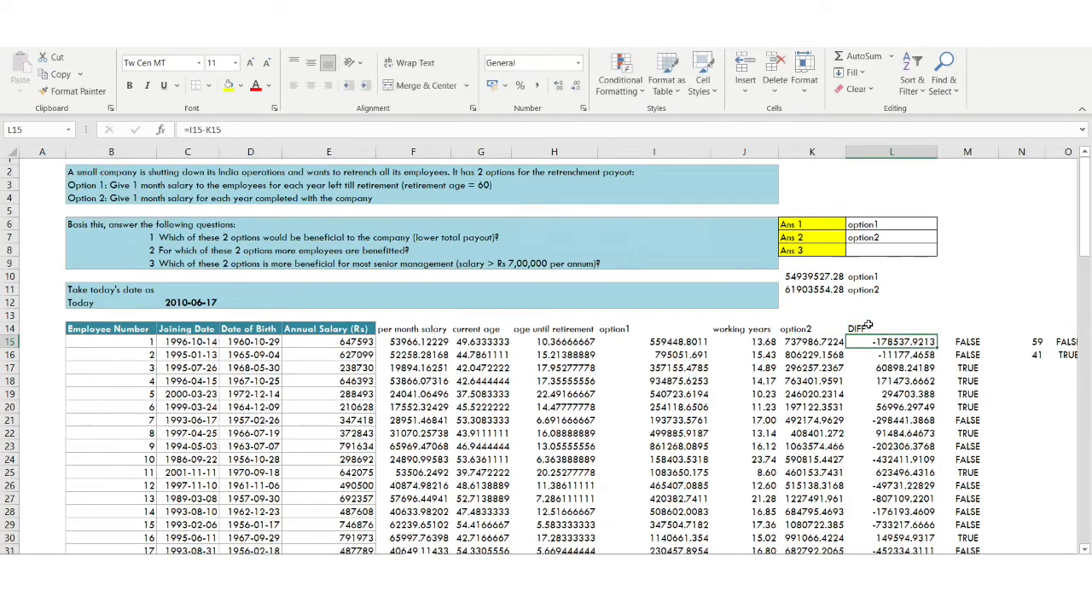
left_click(967, 326)
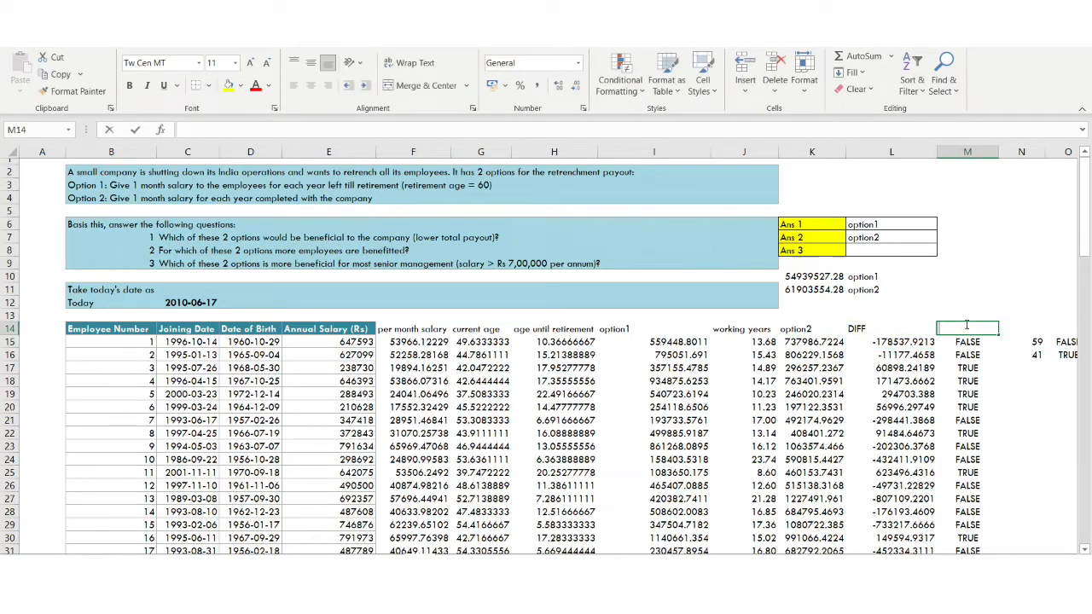
type("TRUEFALSE")
key("Return")
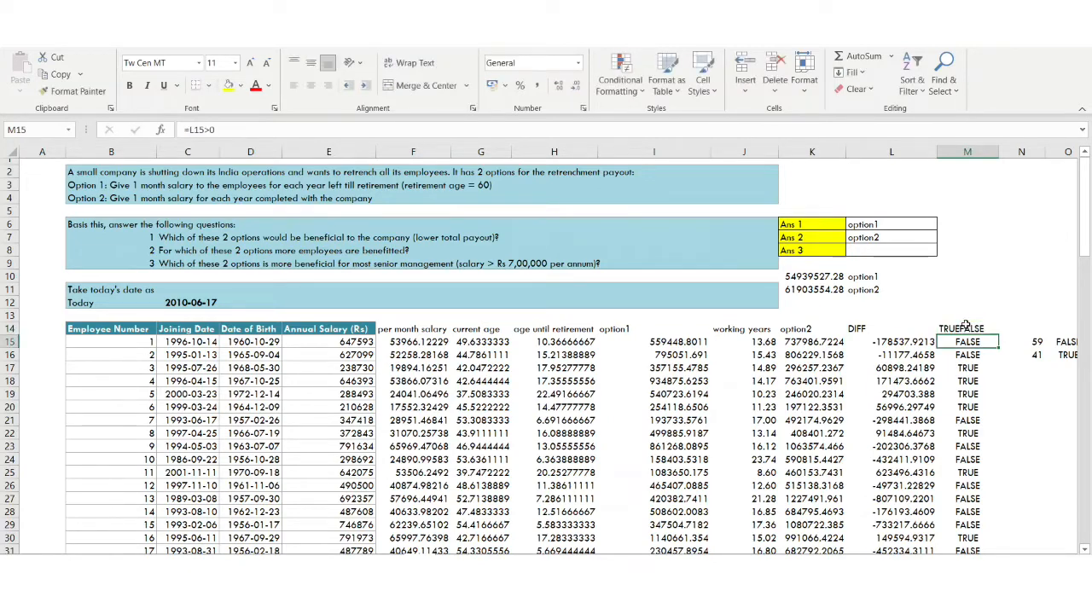
Step: Enter the formula =E15>700000 in A15 to test whether the first employee's annual salary exceeds 700000
left_click(47, 340)
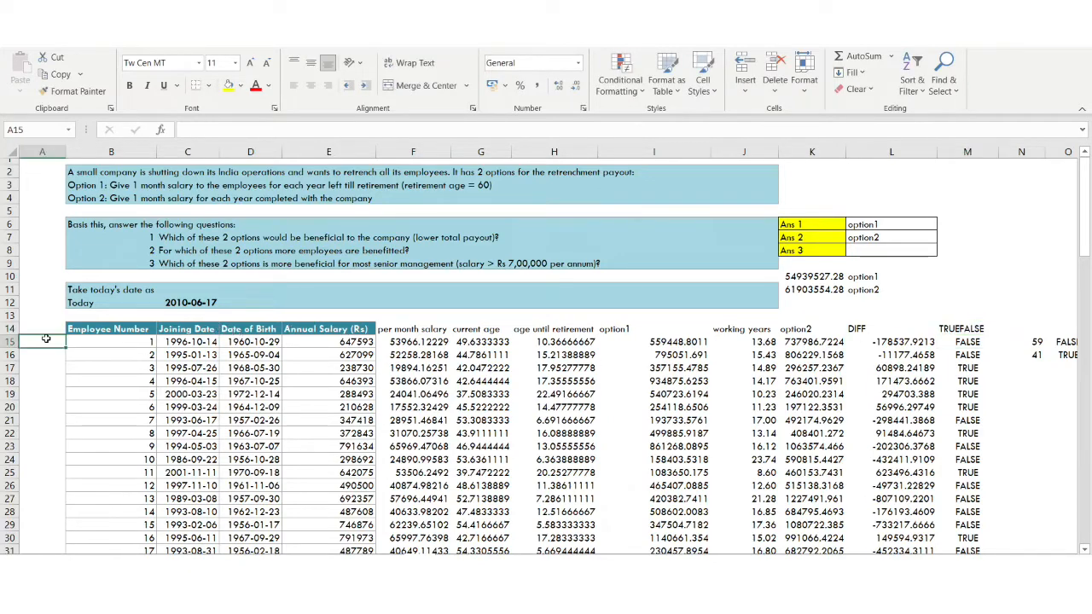
double_click(47, 339)
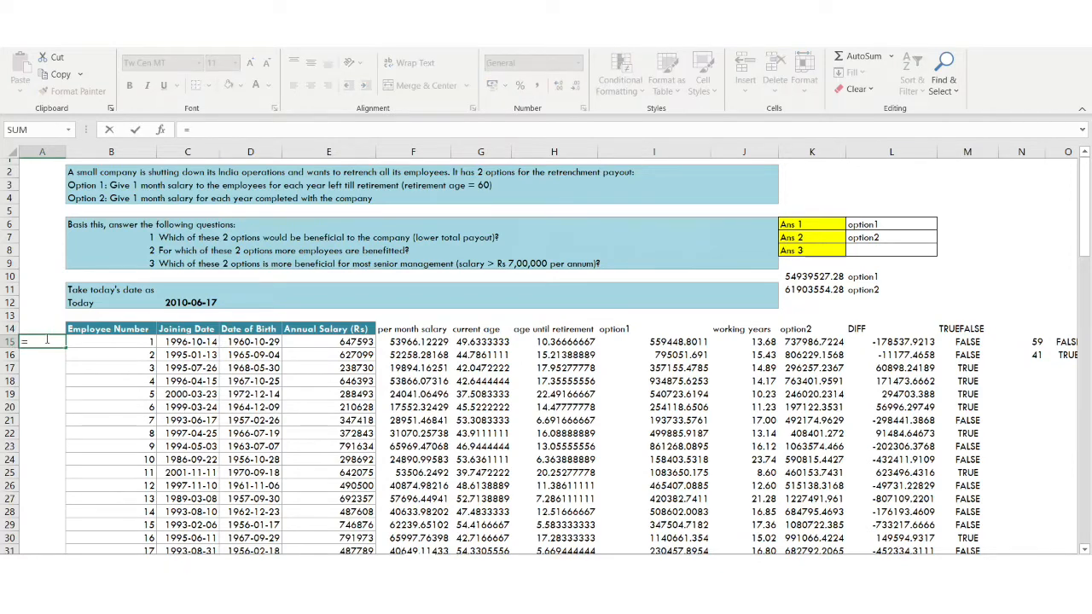
left_click(339, 341)
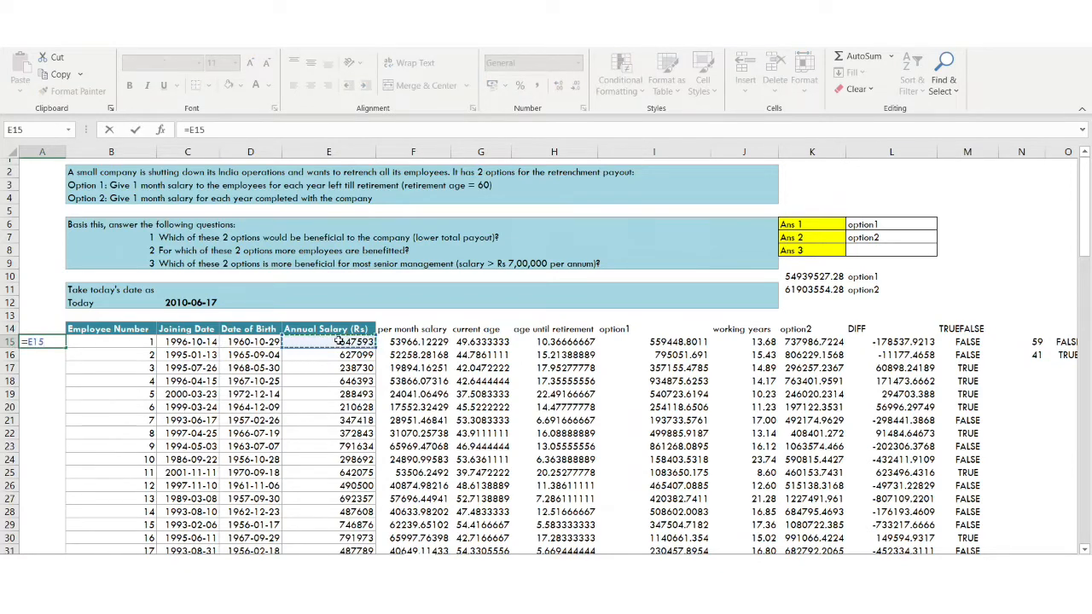
type(">70000")
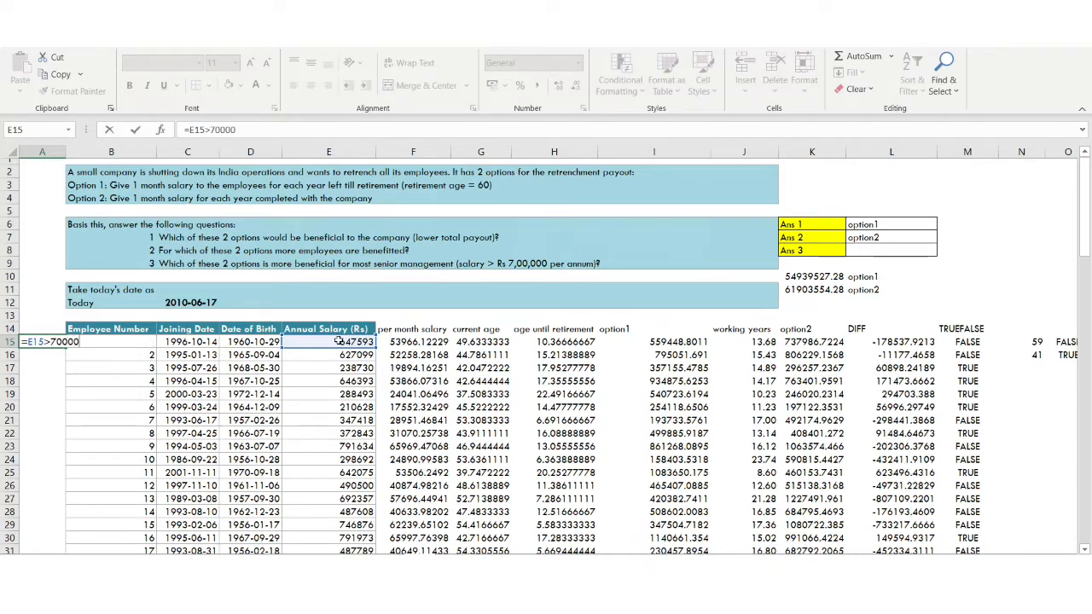
type("0")
key("Return")
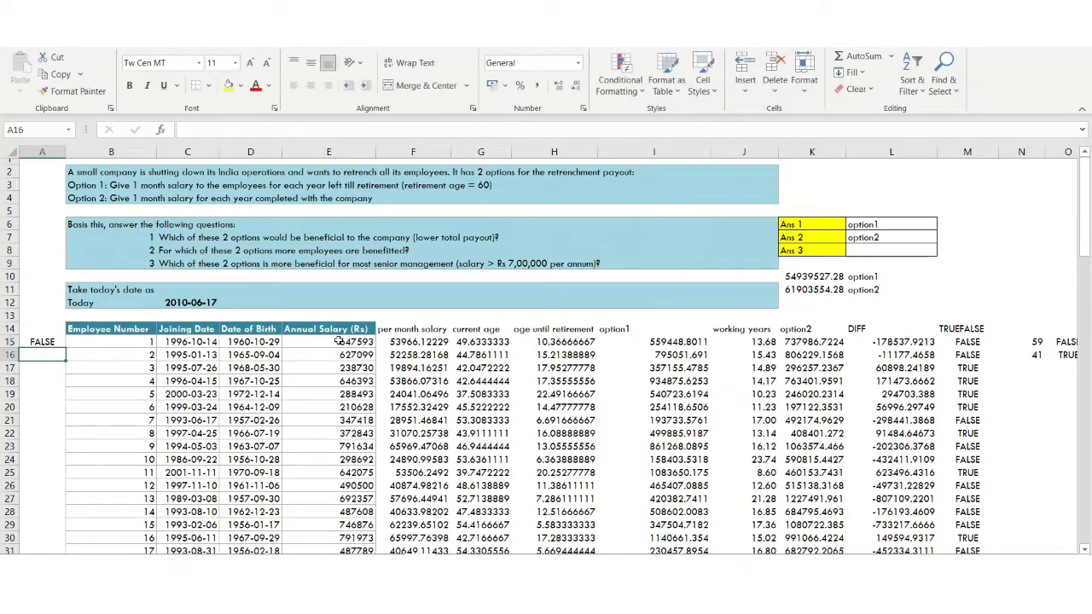
Step: Fill the salary test formula from A15 down to A114, the last employee row
left_click(75, 342)
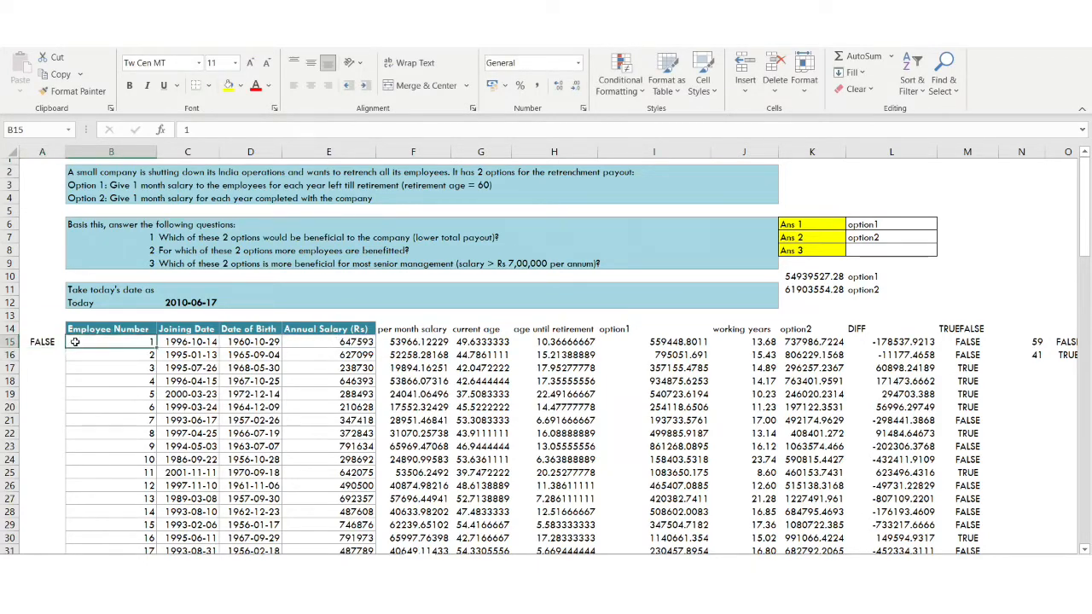
key("ctrl+Down")
key("Left")
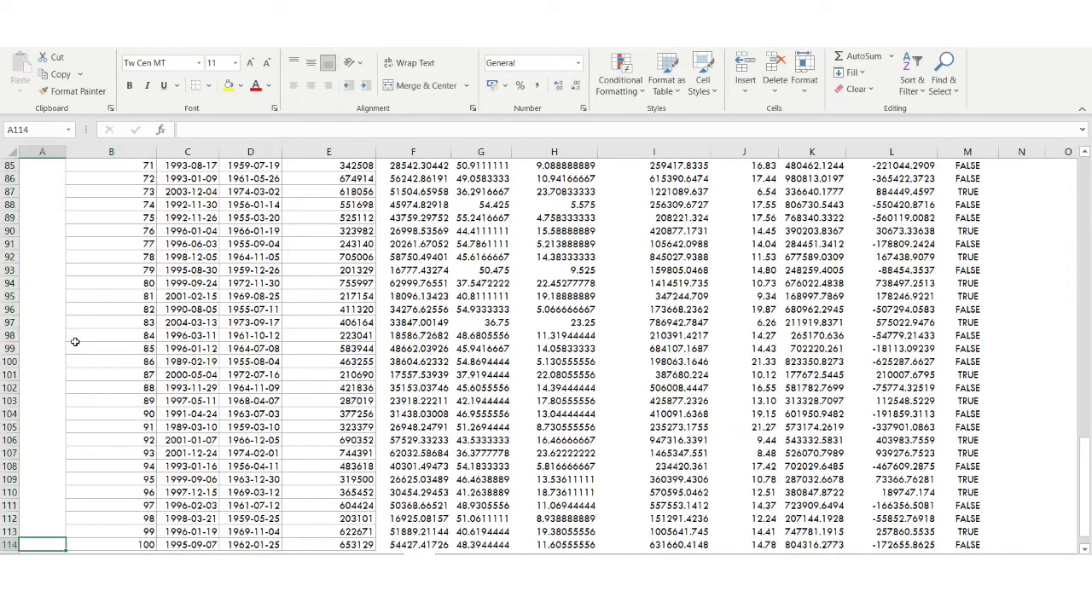
key("ctrl+shift+Up")
key("ctrl+d")
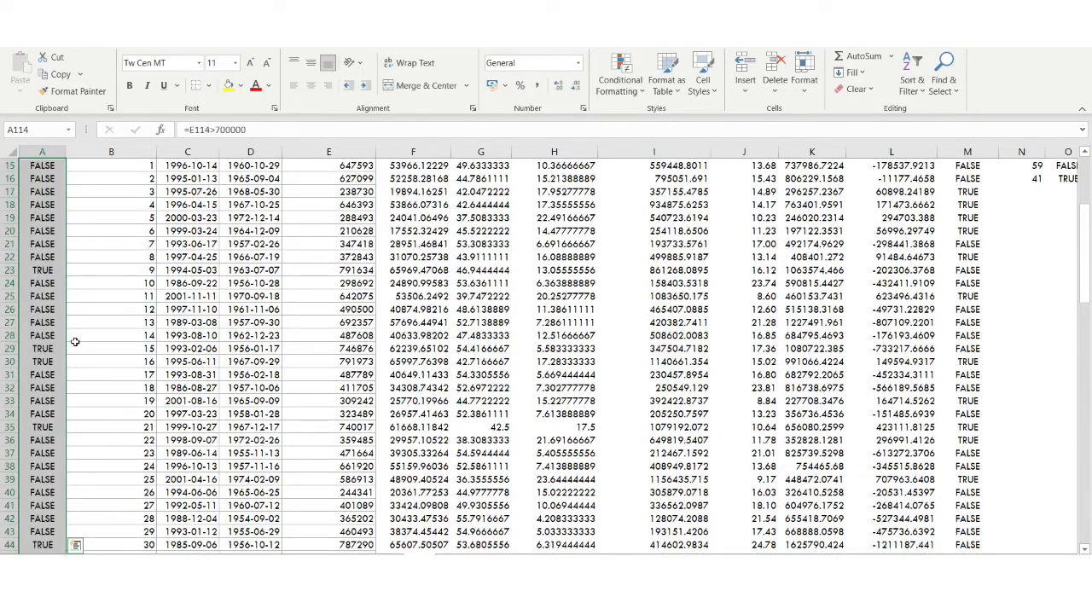
Step: Add the heading GREATER in A14 above the salary test column
left_click(34, 310)
scroll(43, 316, "up", 4)
left_click(54, 328)
type("GRR")
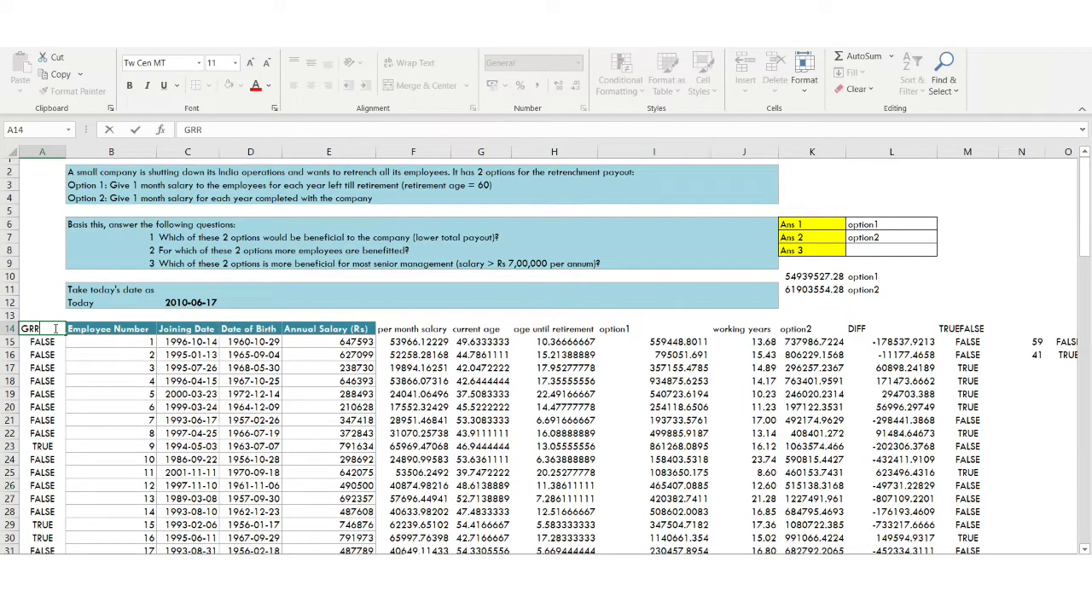
type("AT")
key("BackSpace")
key("BackSpace")
type("ATER")
key("Return")
Step: Turn on filtering for the header row and filter the GREATER column to show only TRUE
left_click(51, 327)
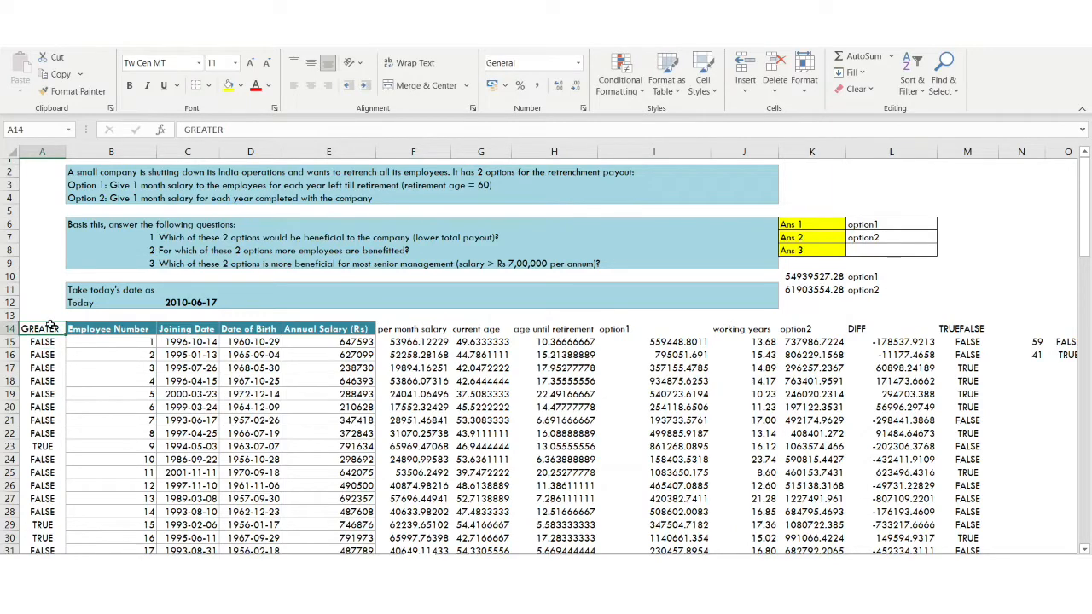
key("ctrl+shift+l")
left_click(60, 330)
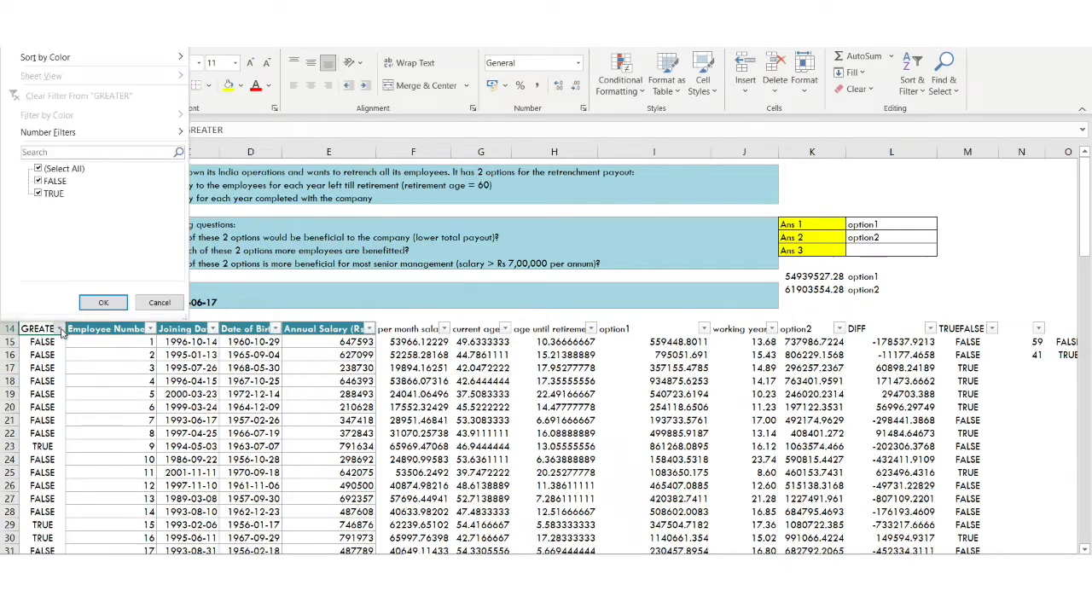
left_click(38, 169)
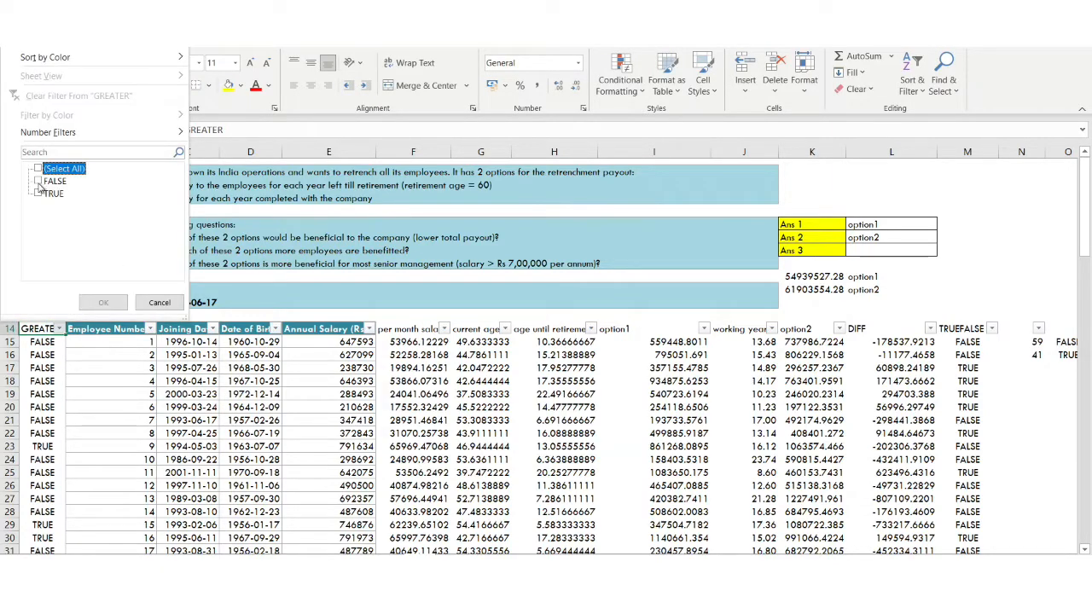
left_click(37, 193)
left_click(103, 302)
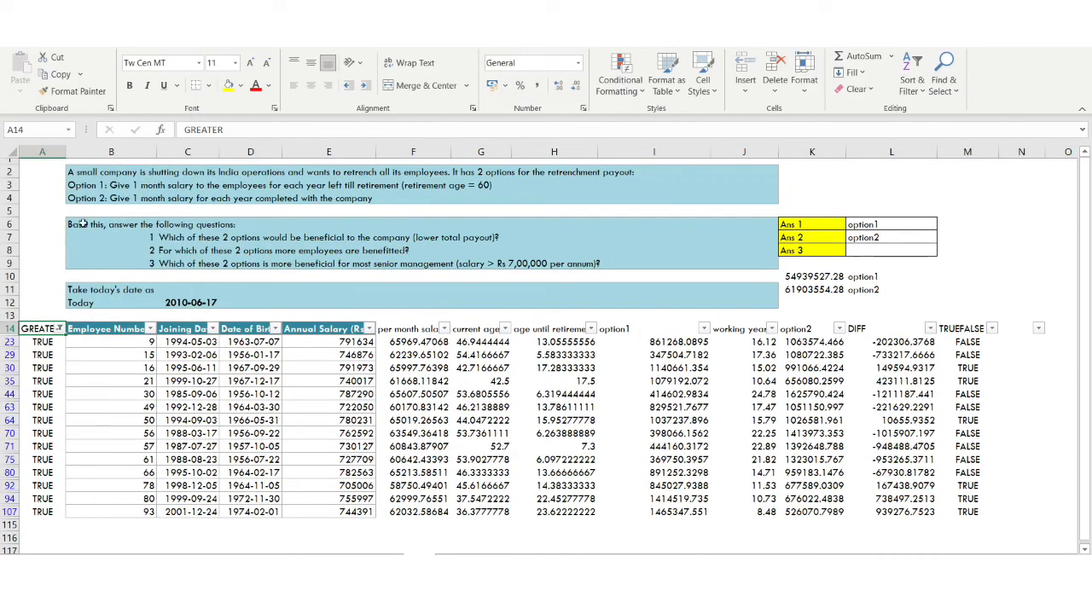
Step: Copy the filtered employee rows from columns B to M and paste them at A1 of the empty sheet
left_click_drag(83, 344, 973, 513)
key("ctrl+c")
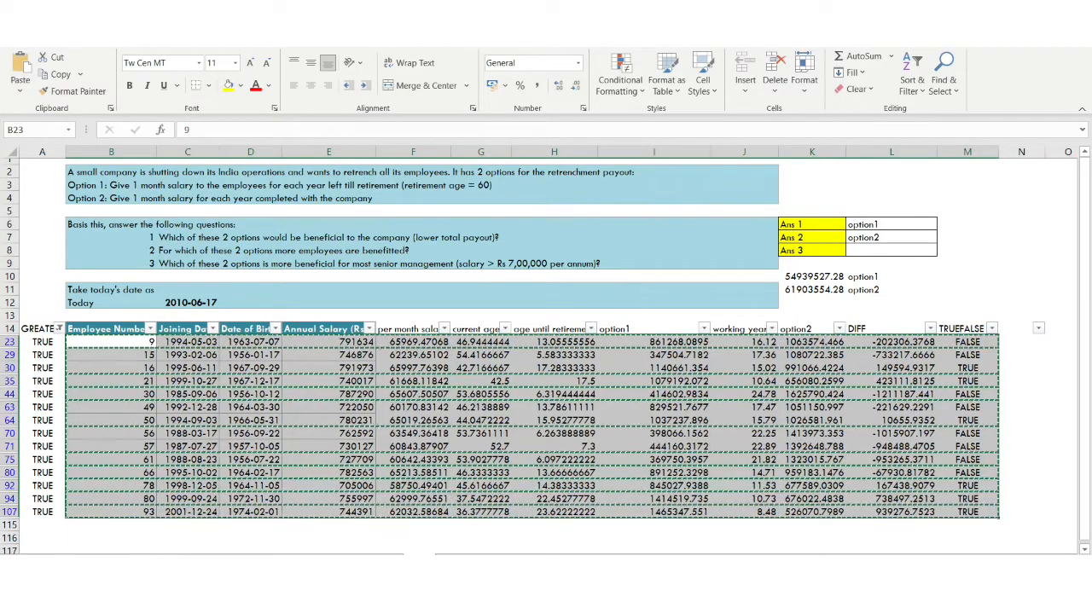
left_click(448, 562)
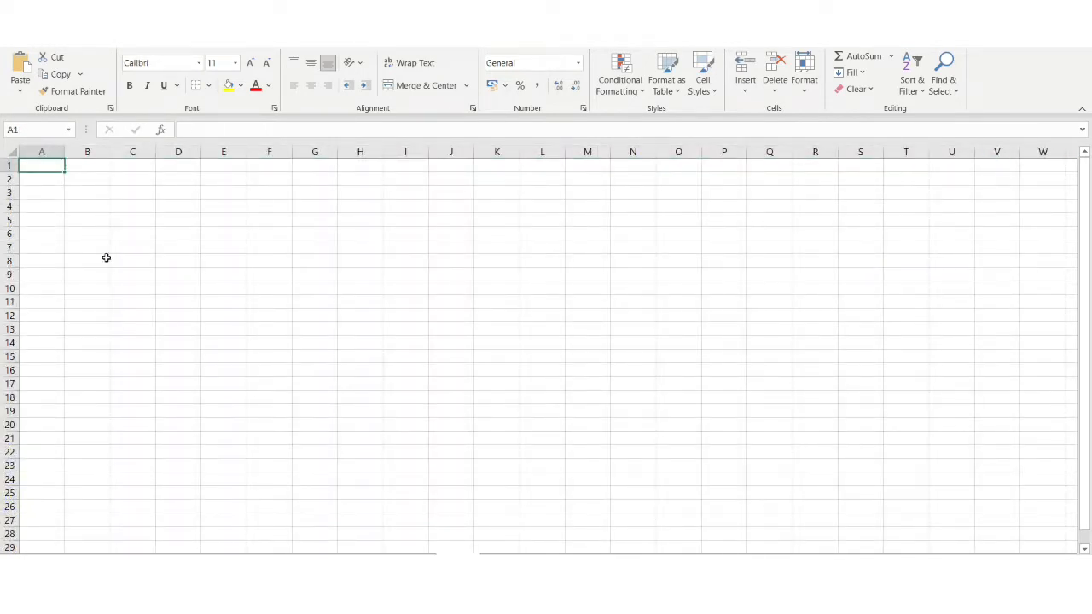
key("ctrl+v")
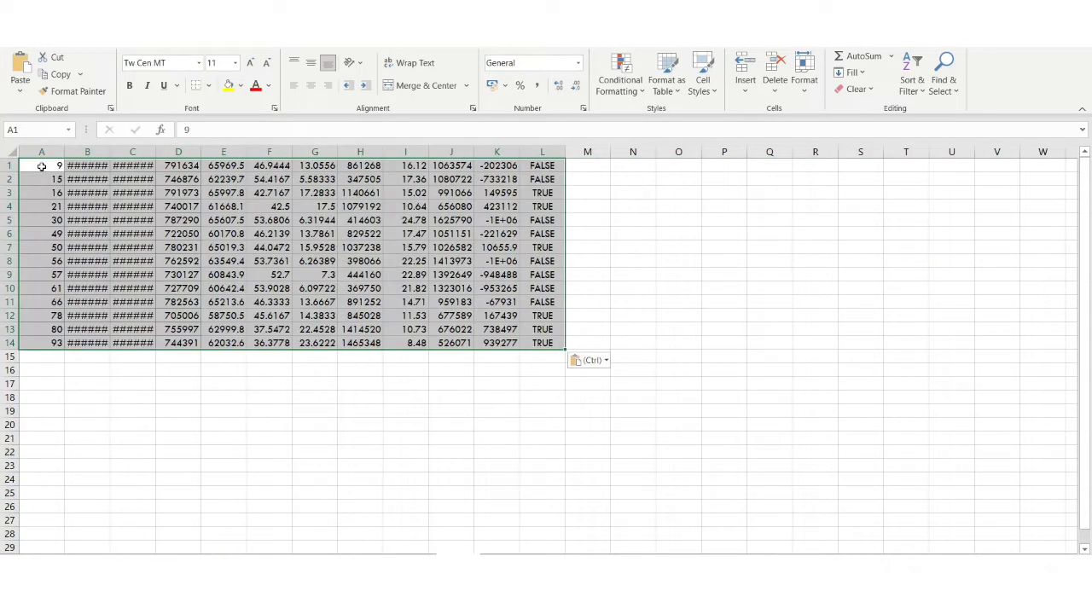
Step: Insert a blank row above the pasted data and autofit columns B and C to show the full dates
left_click(11, 166)
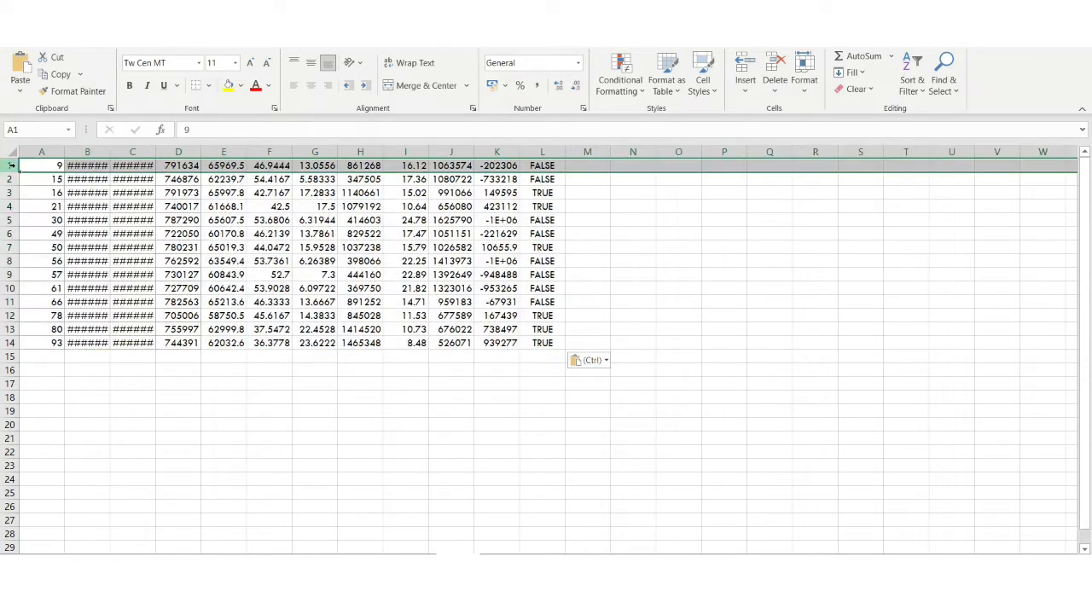
right_click(10, 166)
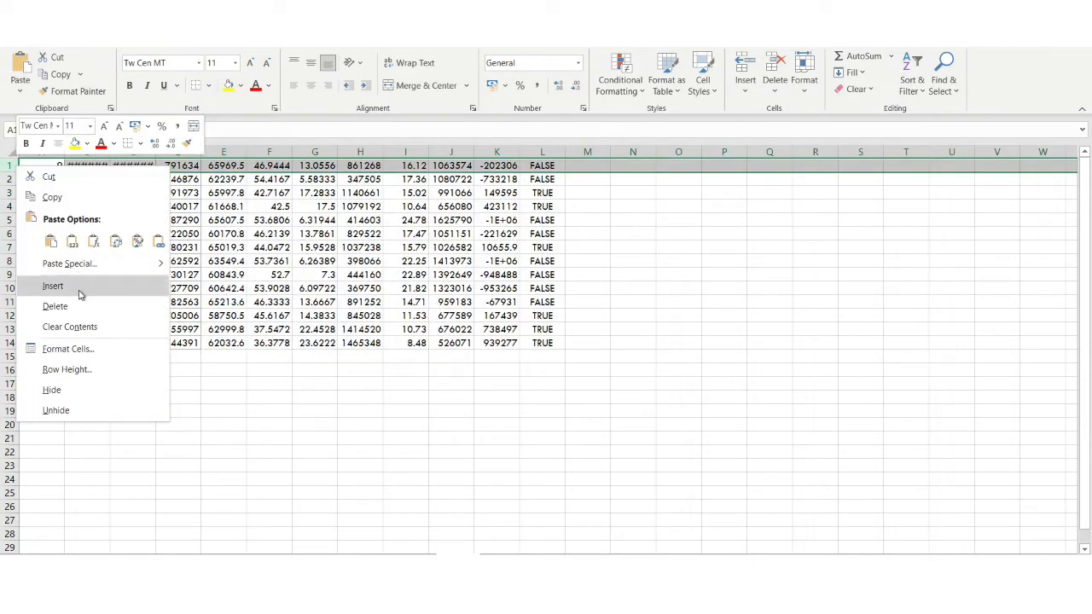
left_click(53, 286)
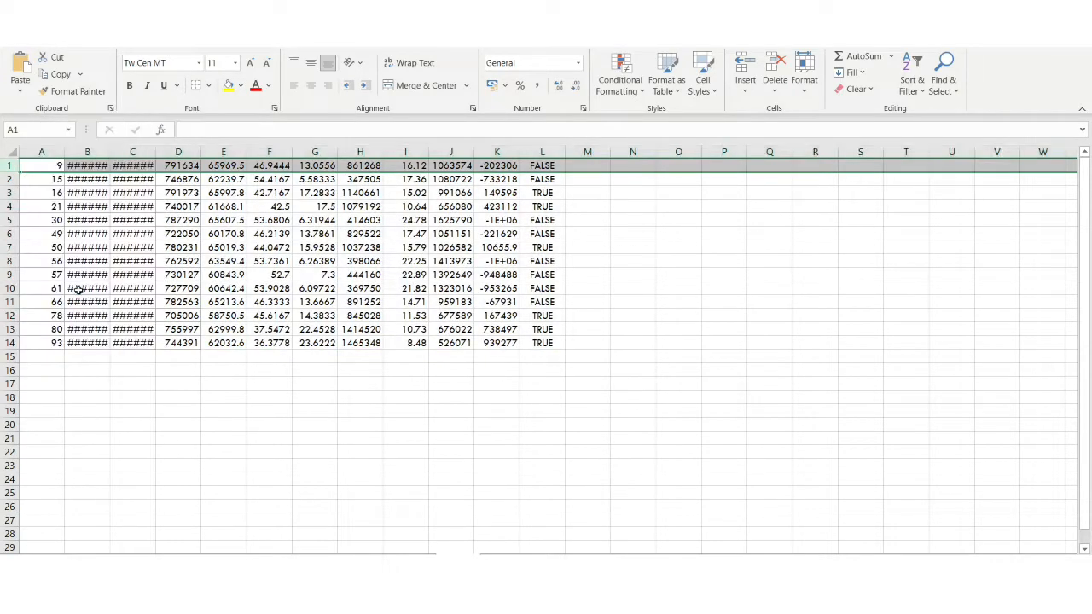
double_click(109, 151)
double_click(167, 151)
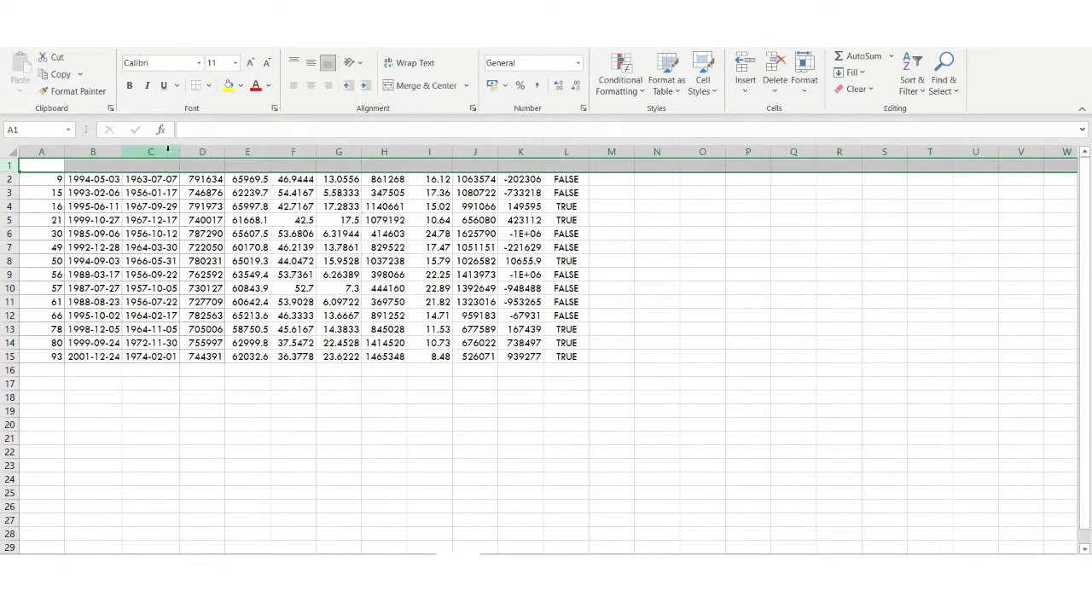
left_click(283, 247)
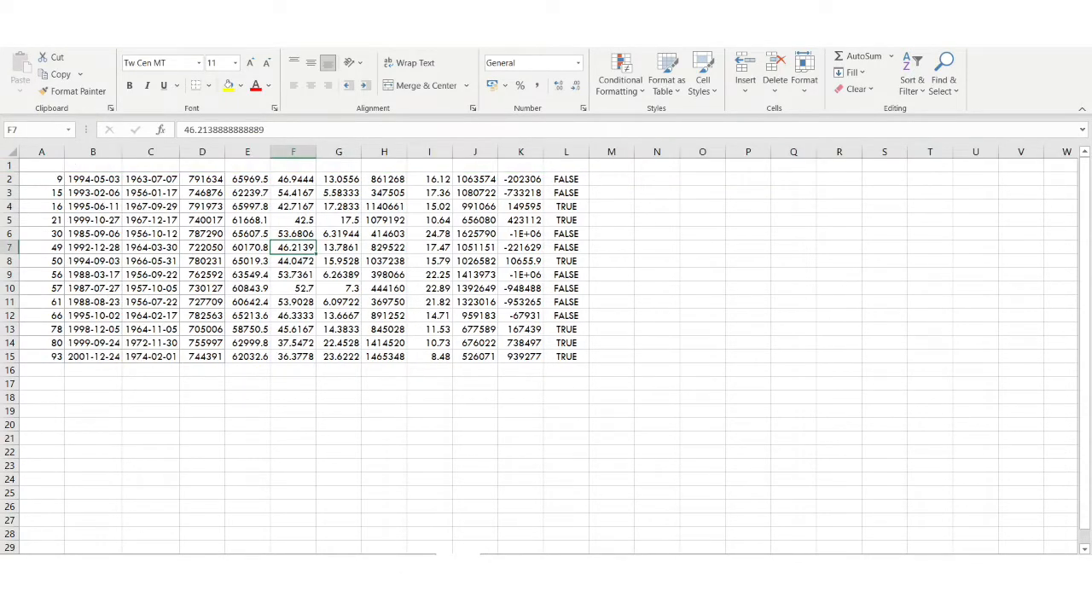
Step: Copy the headings B14:M14 from the main sheet into row 1 of the filtered-data sheet, pasted without their source formatting
left_click(419, 562)
left_click_drag(80, 330, 962, 329)
key("ctrl+c")
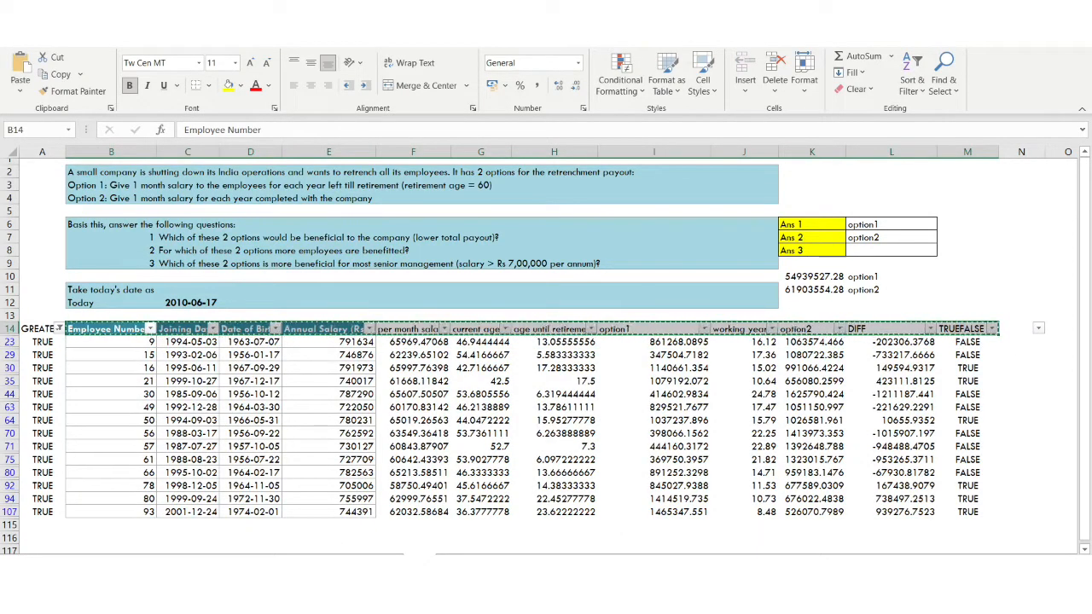
left_click(458, 561)
left_click(27, 164)
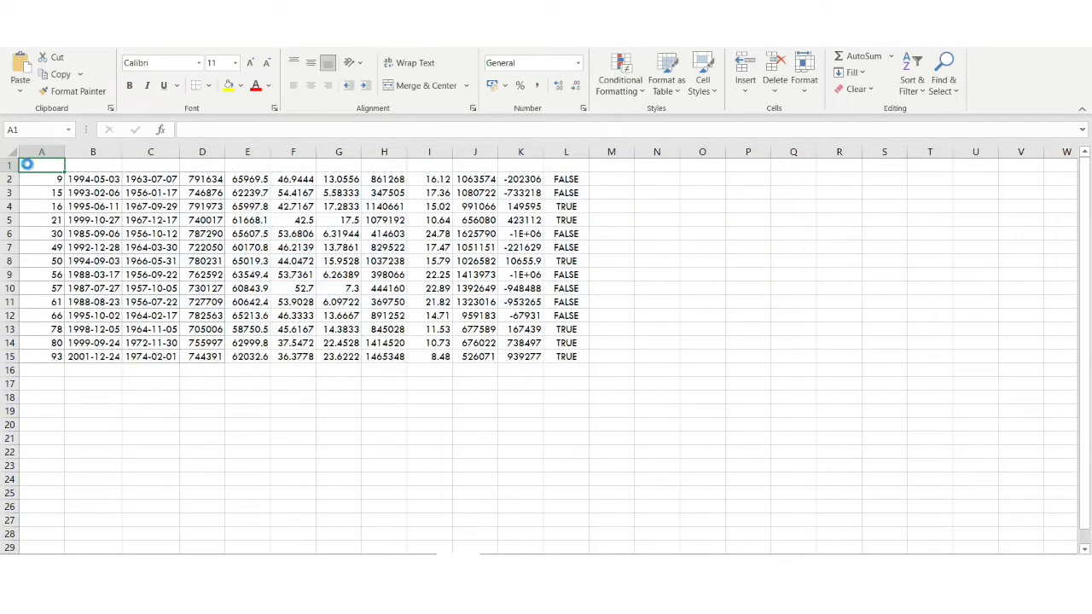
key("ctrl+v")
left_click(210, 203)
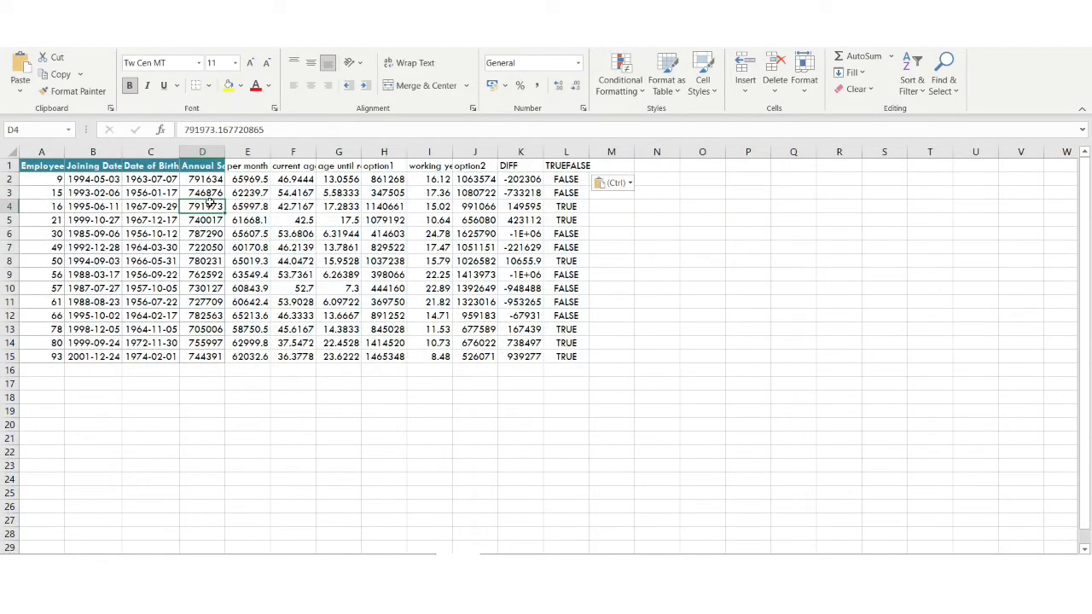
left_click(611, 188)
left_click(626, 290)
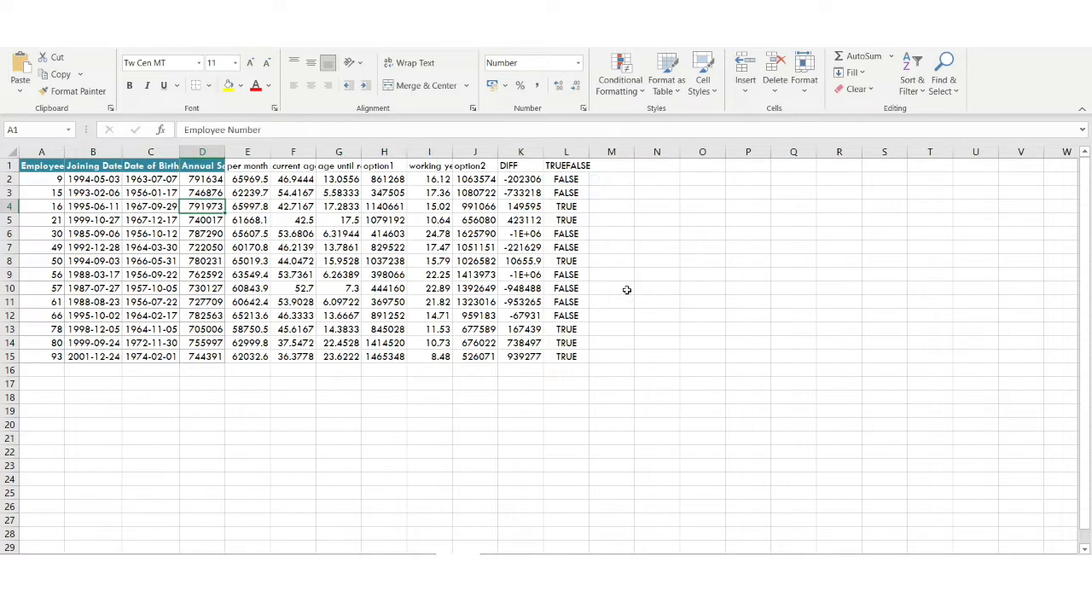
left_click(485, 209)
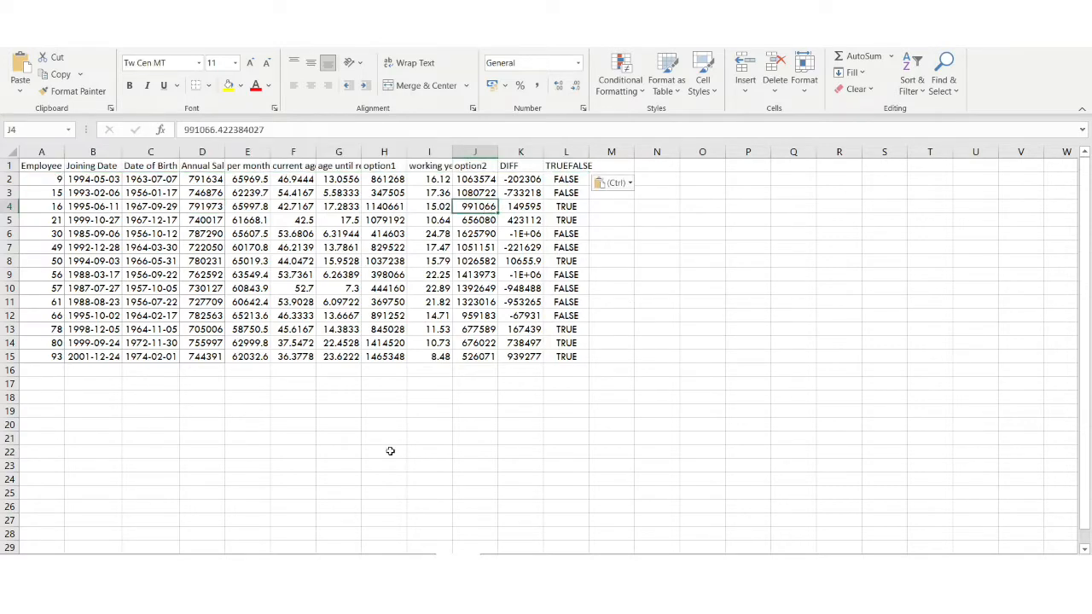
Step: Review the copied senior management rows and their TRUEFALSE column against question 3 on the main sheet
key("ctrl+Page_Up")
left_click_drag(27, 167, 575, 350)
left_click(575, 352)
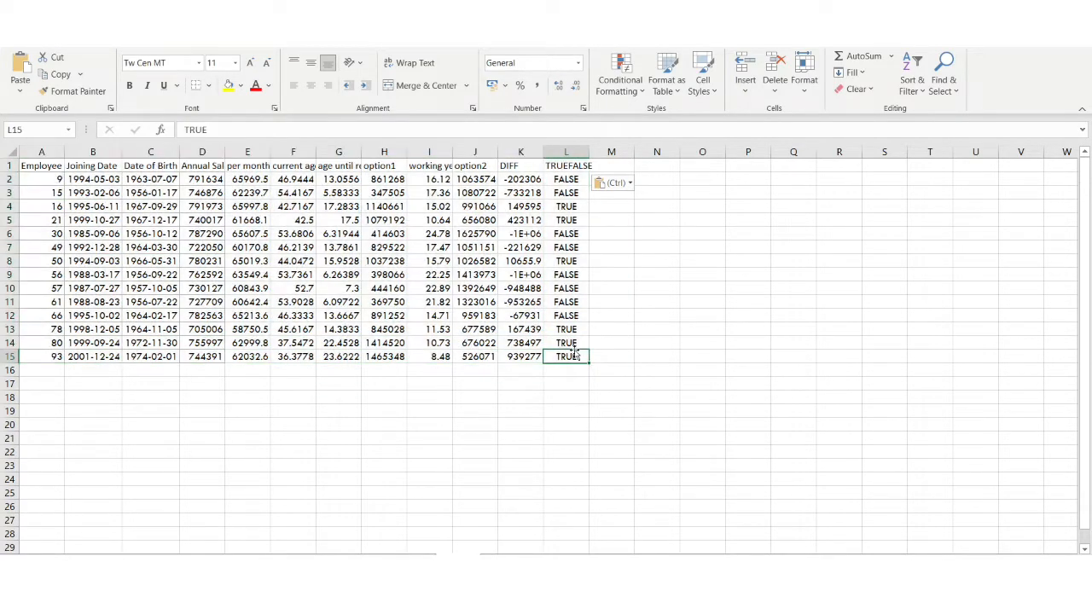
left_click(419, 560)
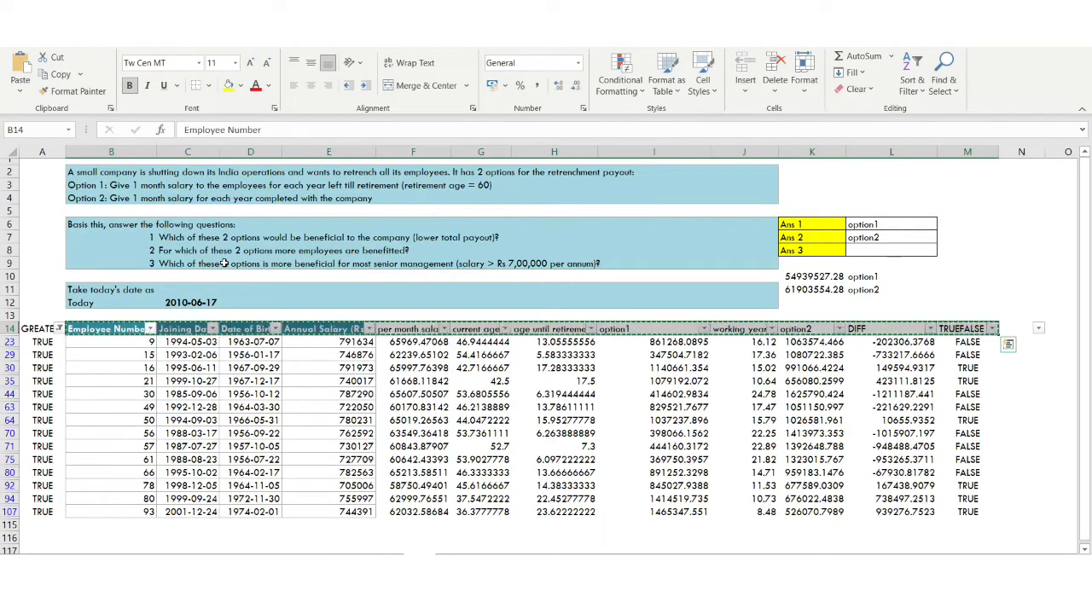
left_click(455, 560)
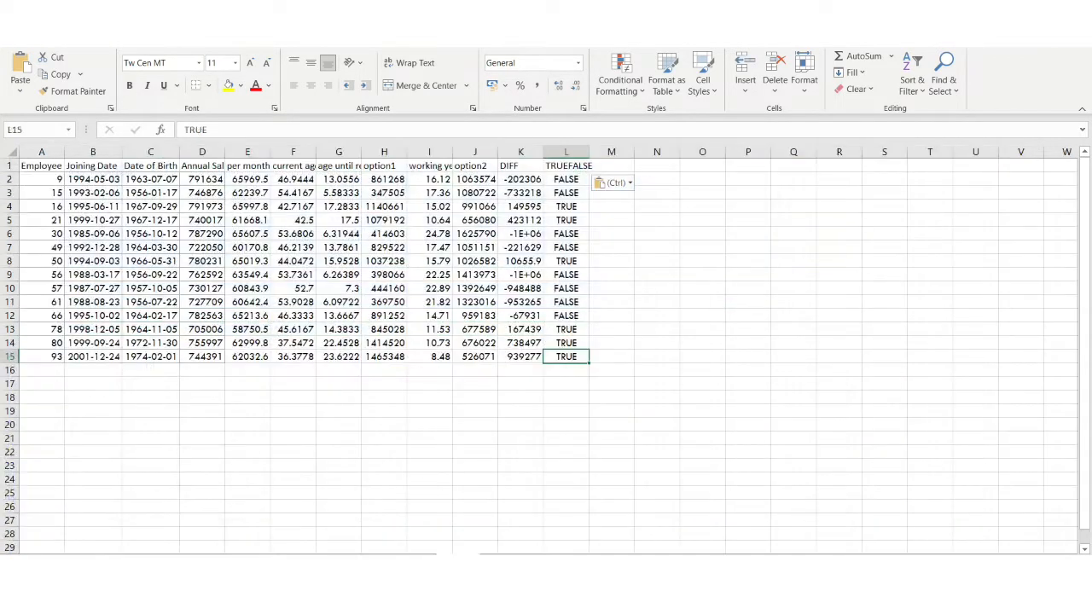
left_click(267, 180)
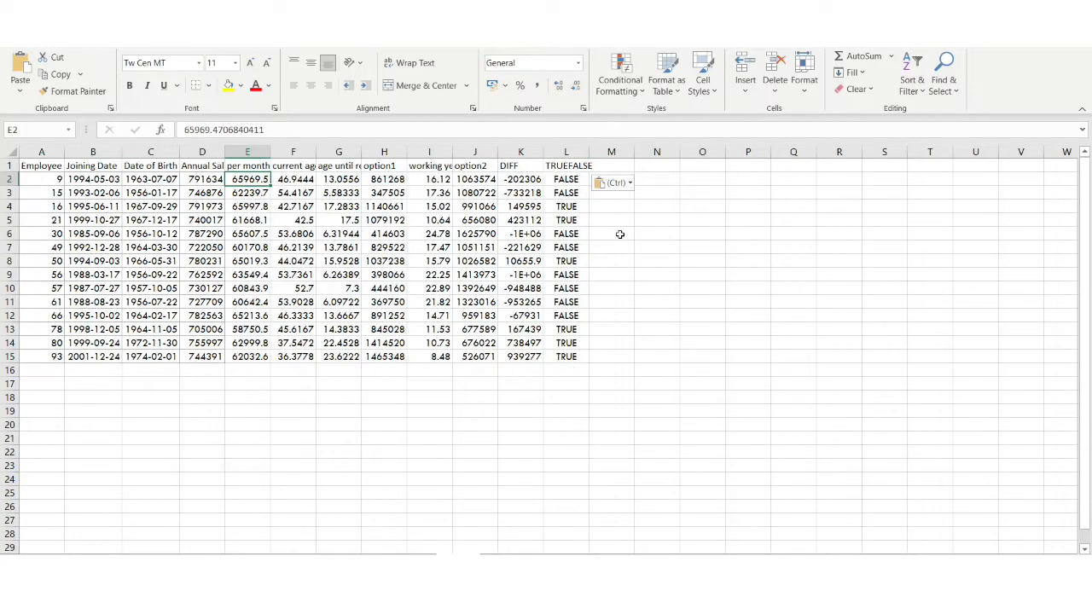
Step: Enter a COUNTIF formula in N2 over the TRUEFALSE values L2:L15 with the criterion "FASLE"
left_click(656, 176)
type("=")
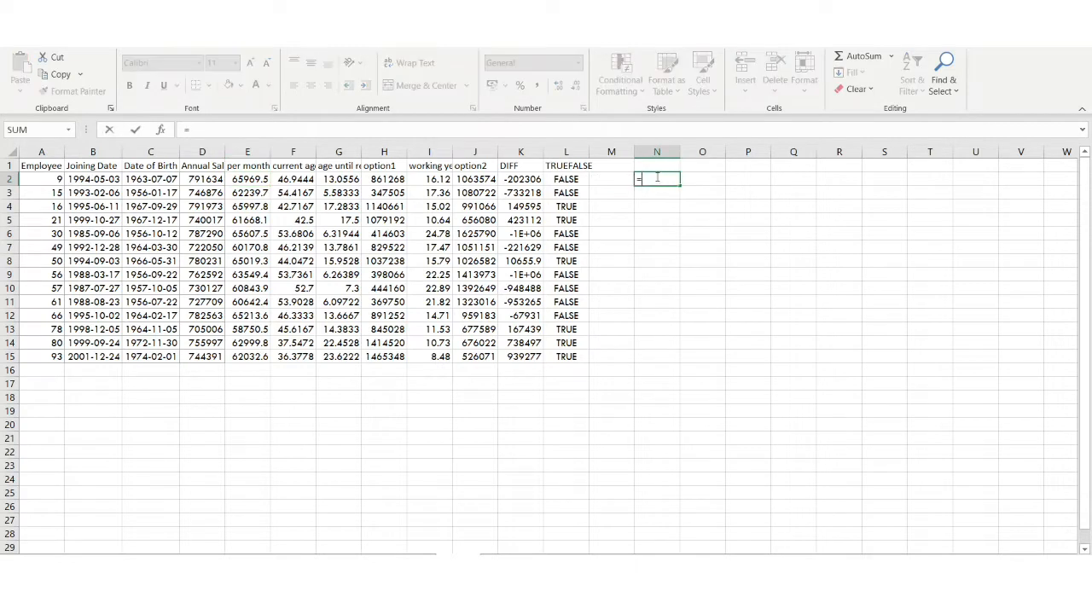
type("COUNTIF(L2")
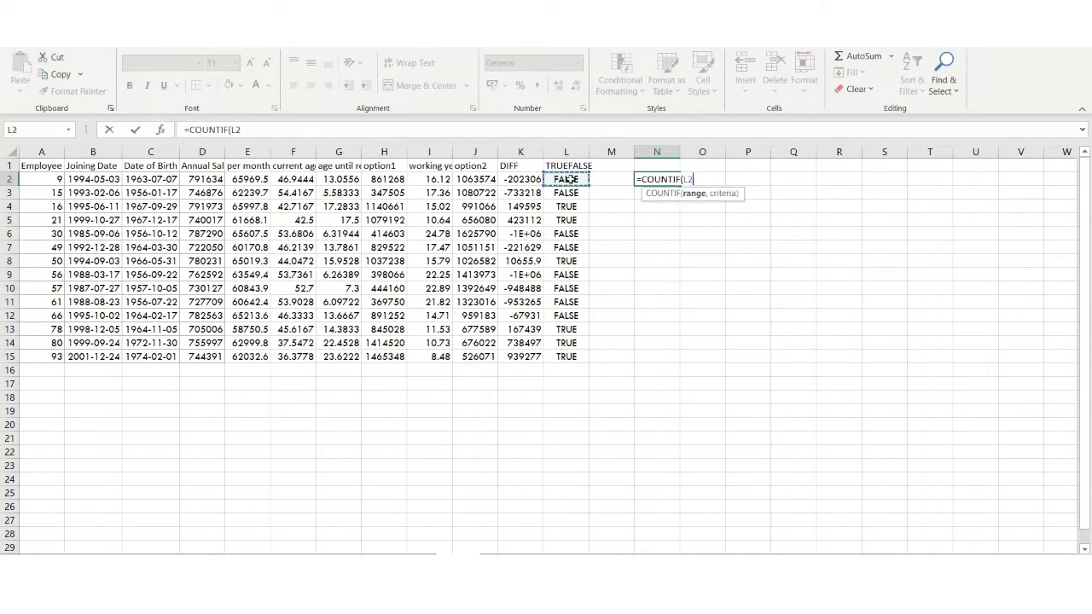
left_click_drag(569, 181, 555, 352)
type(",\"FASLE")
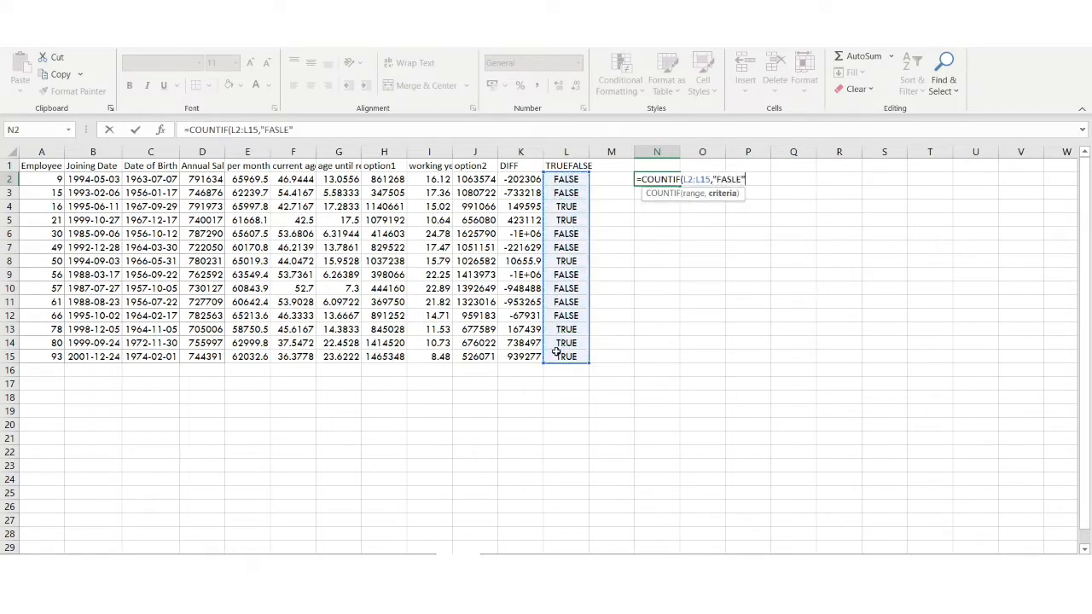
key("Return")
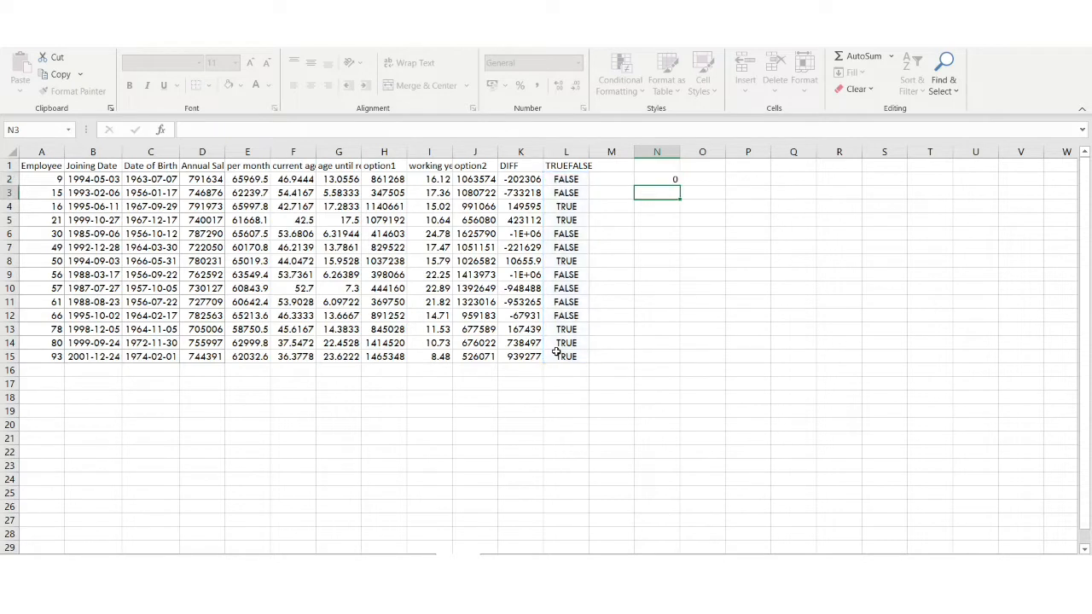
Step: Correct the misspelled criterion in N2's COUNTIF formula to "FALSE"
left_click(672, 178)
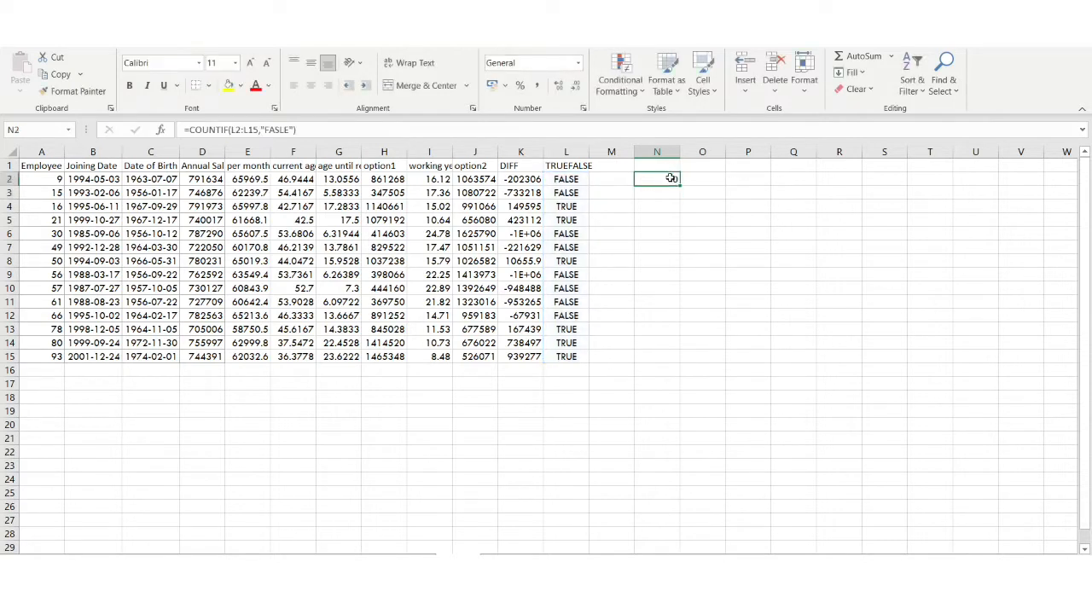
left_click(284, 129)
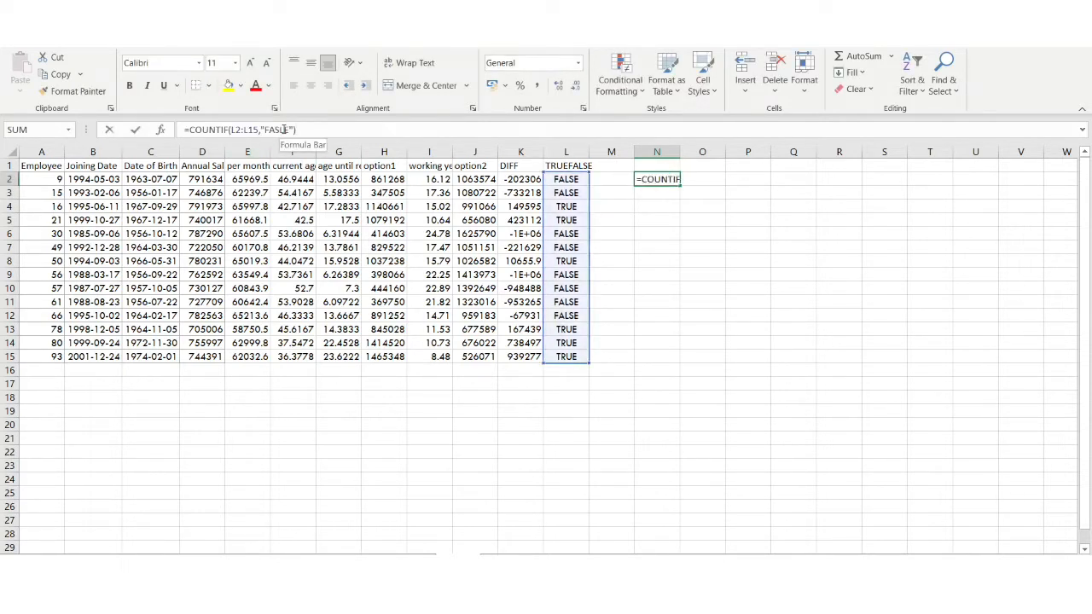
key("BackSpace")
type("S")
key("Return")
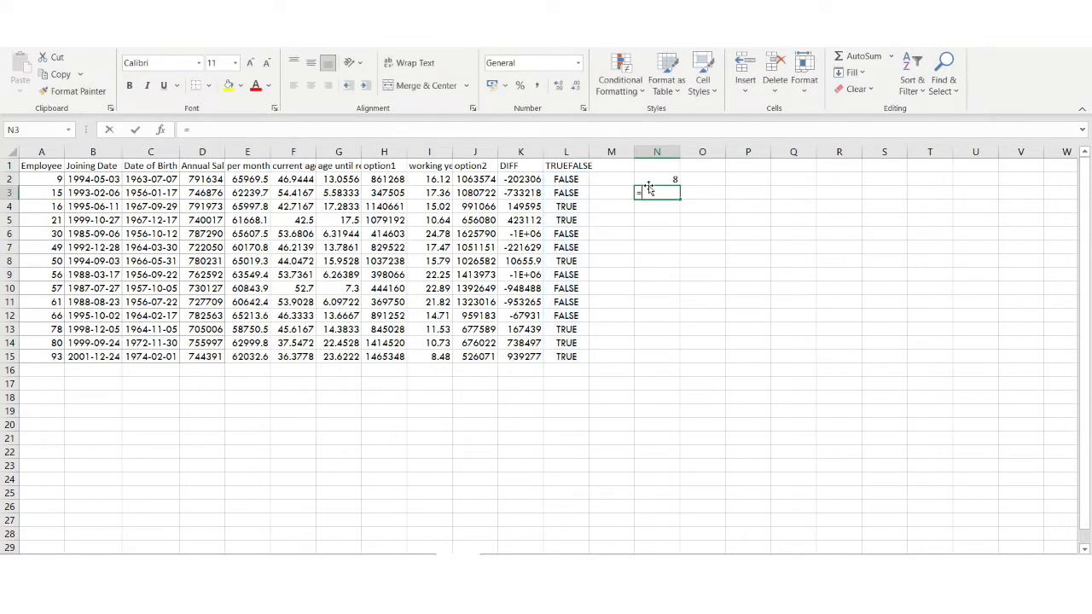
Step: Count the TRUE values in L2:L15 in cell N3 with =COUNTIF(L2:L15,"TRUE")
type("=COUNTI")
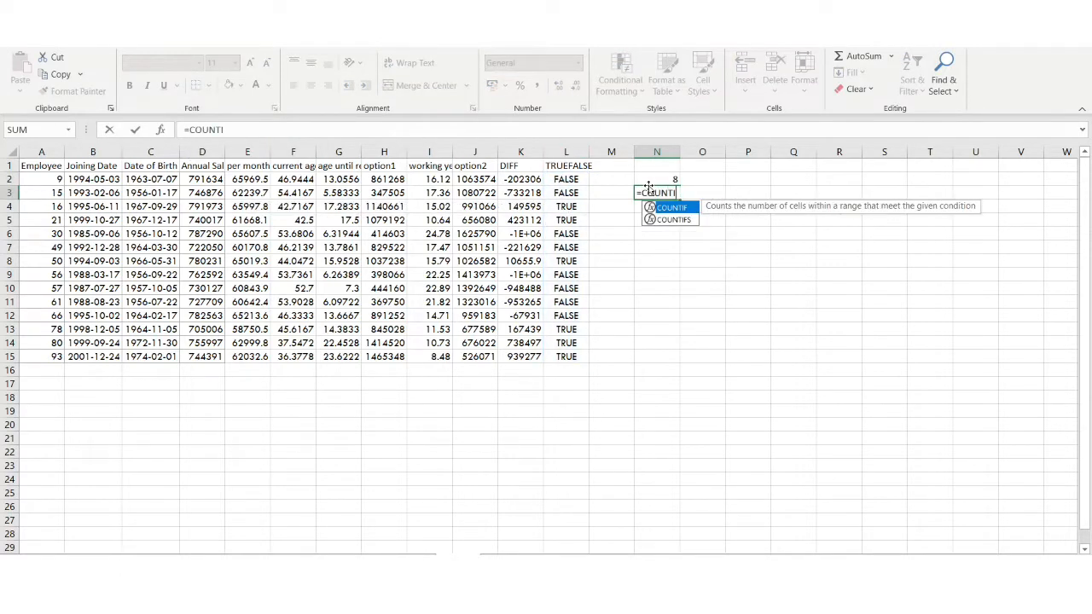
type("F(")
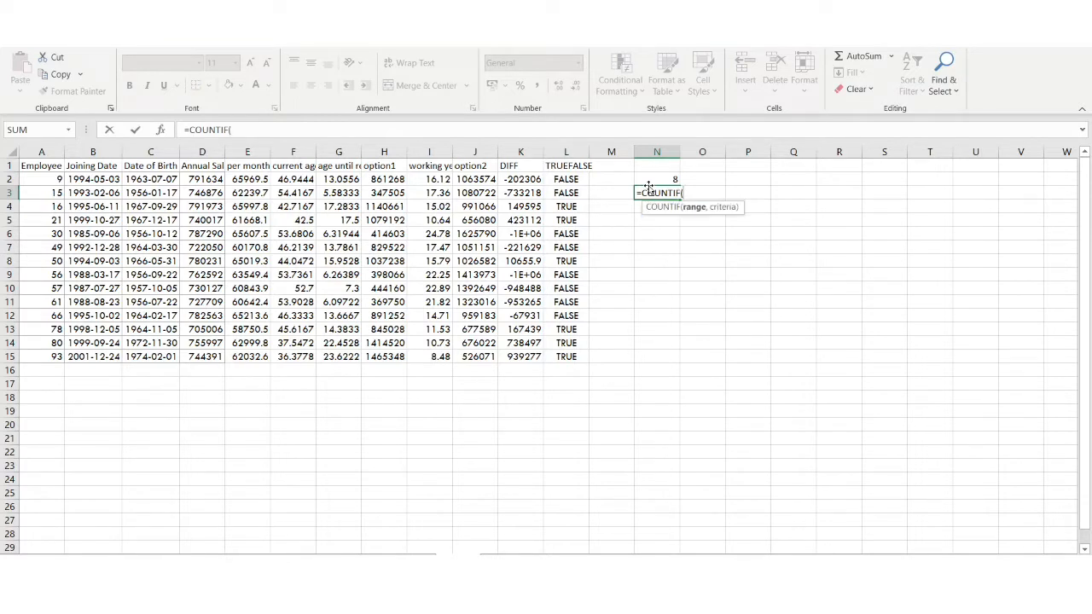
left_click_drag(576, 223, 563, 353)
type(",\"TRUE")
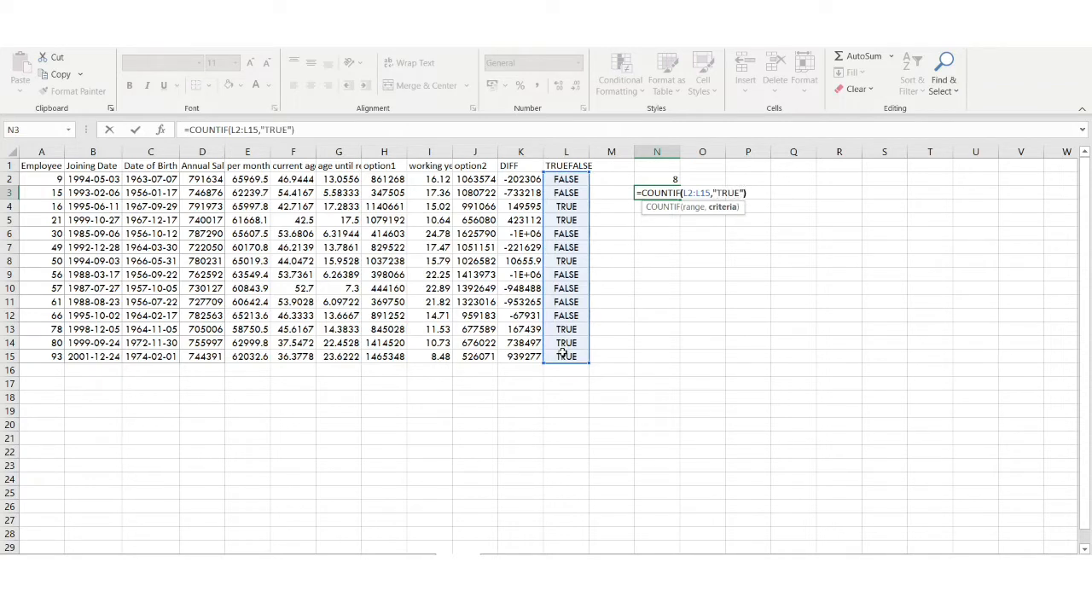
key("Return")
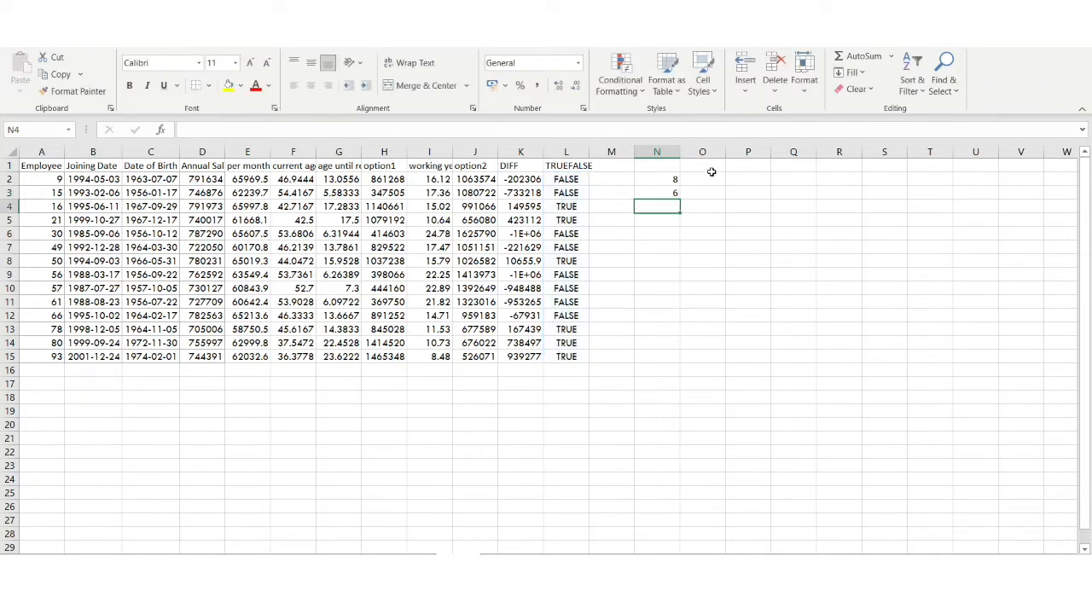
Step: Compare the FALSE count with the first employee's option1 and option2 payouts, and review the three questions on the main sheet
left_click(710, 178)
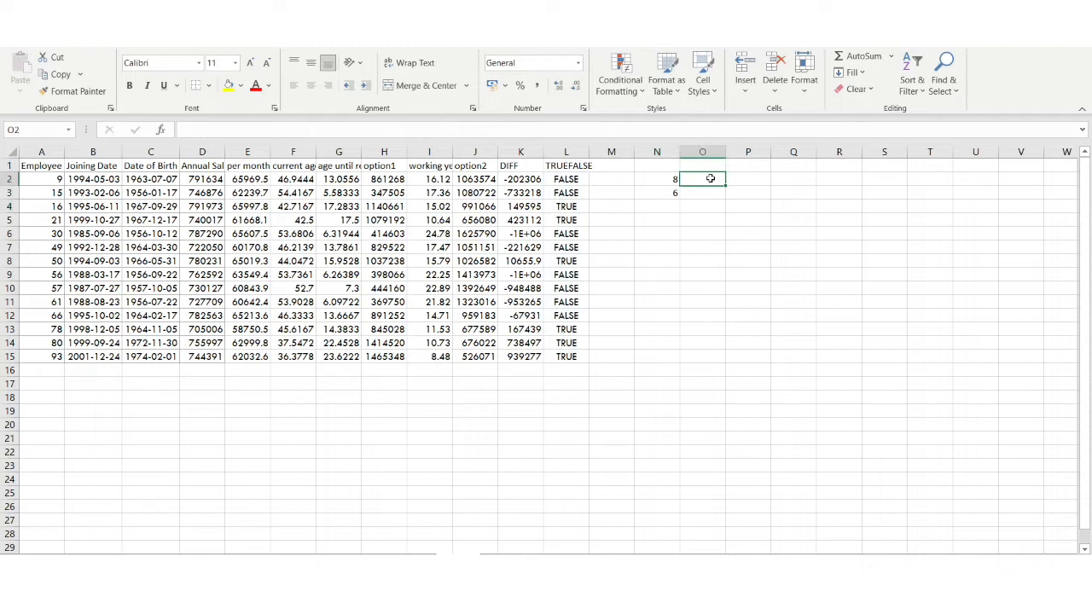
left_click(662, 178)
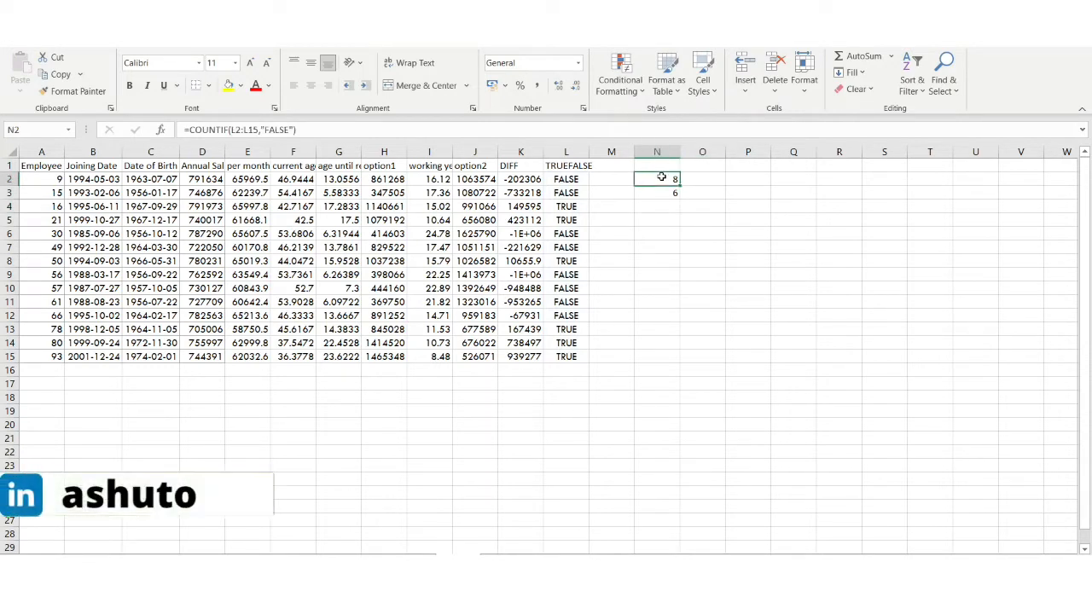
left_click(475, 179)
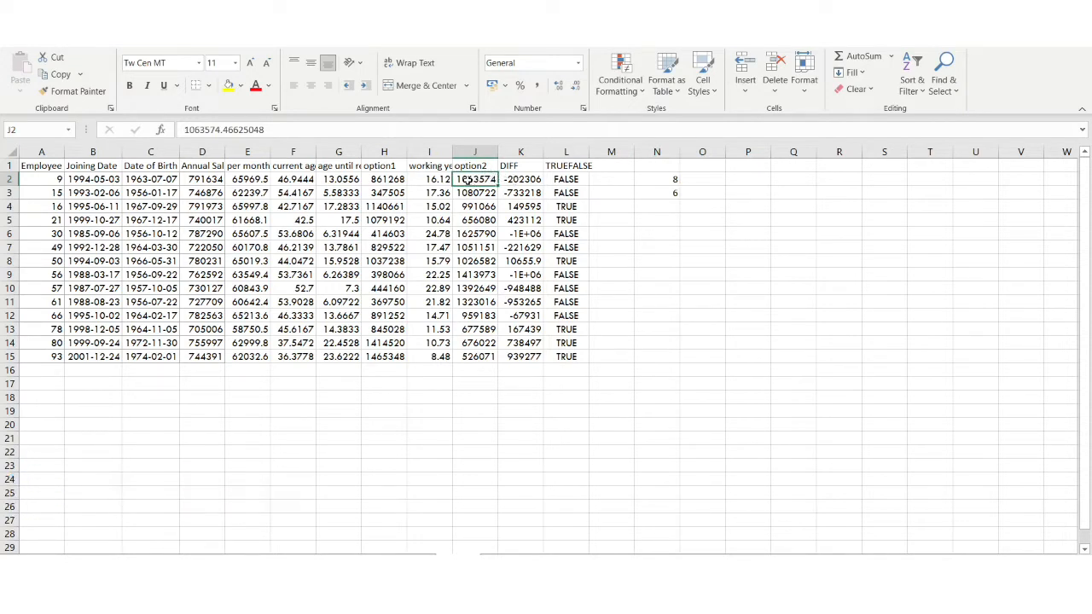
left_click(396, 181)
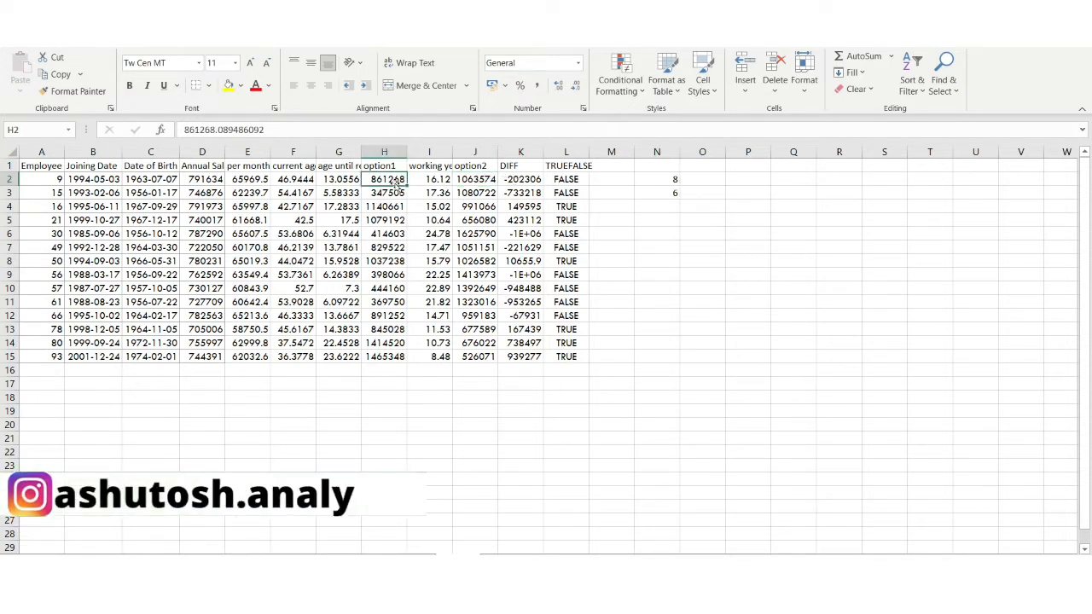
left_click(569, 182)
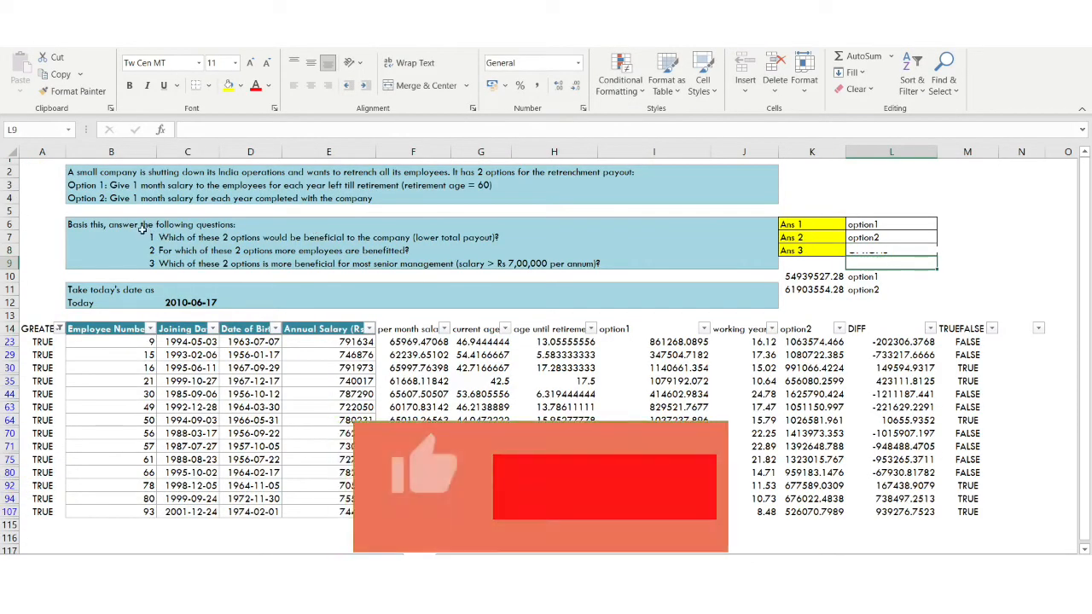
left_click_drag(145, 229, 691, 263)
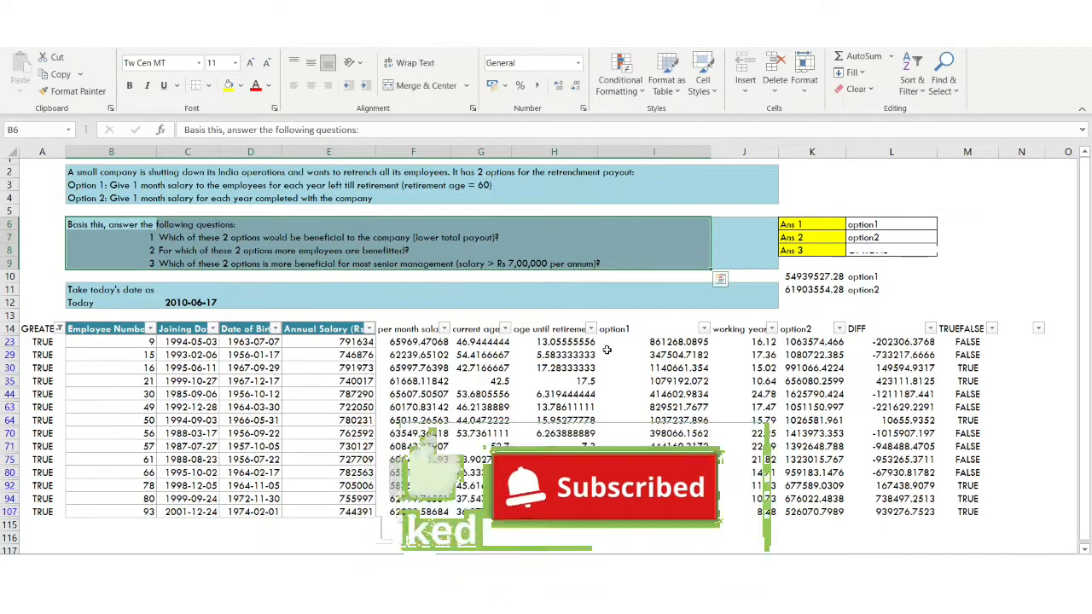